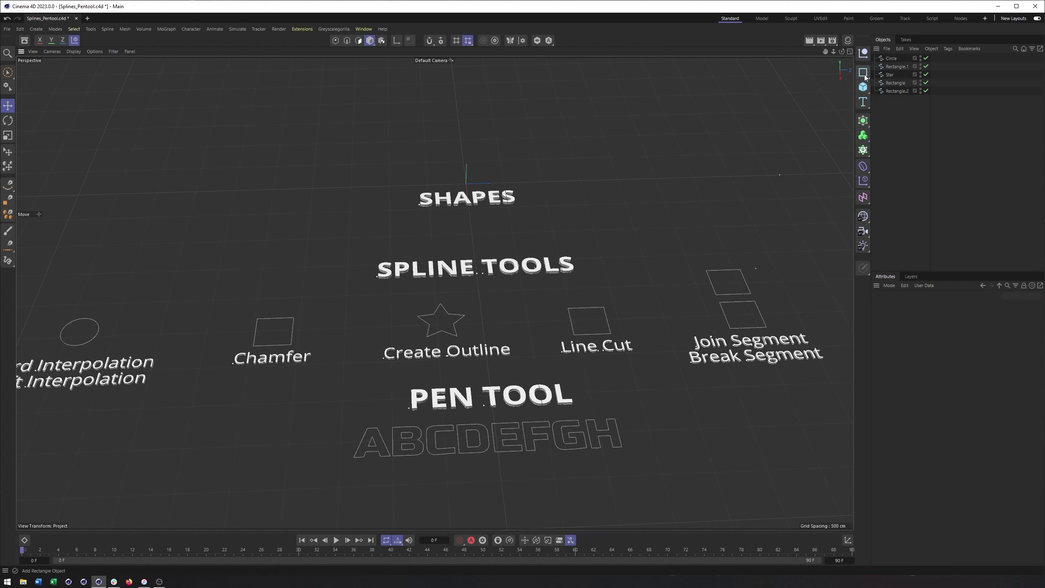
- Add a Rectangle spline and move it about 879 cm along the X axis, in front of the SHAPES heading
{"action": "left_click", "coordinate": [864, 73]}
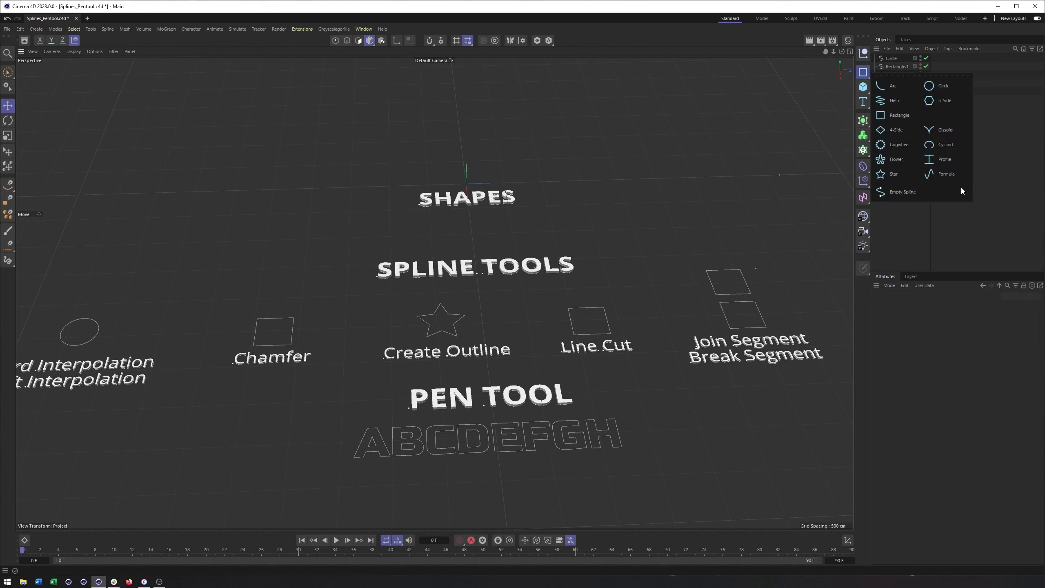
{"action": "left_click", "coordinate": [865, 93]}
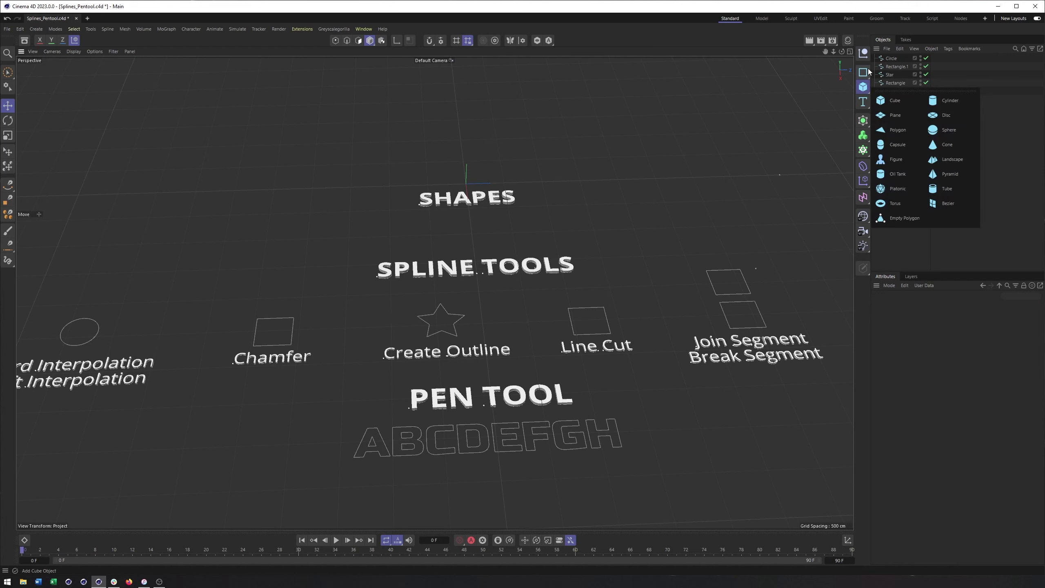
{"action": "left_click", "coordinate": [863, 72]}
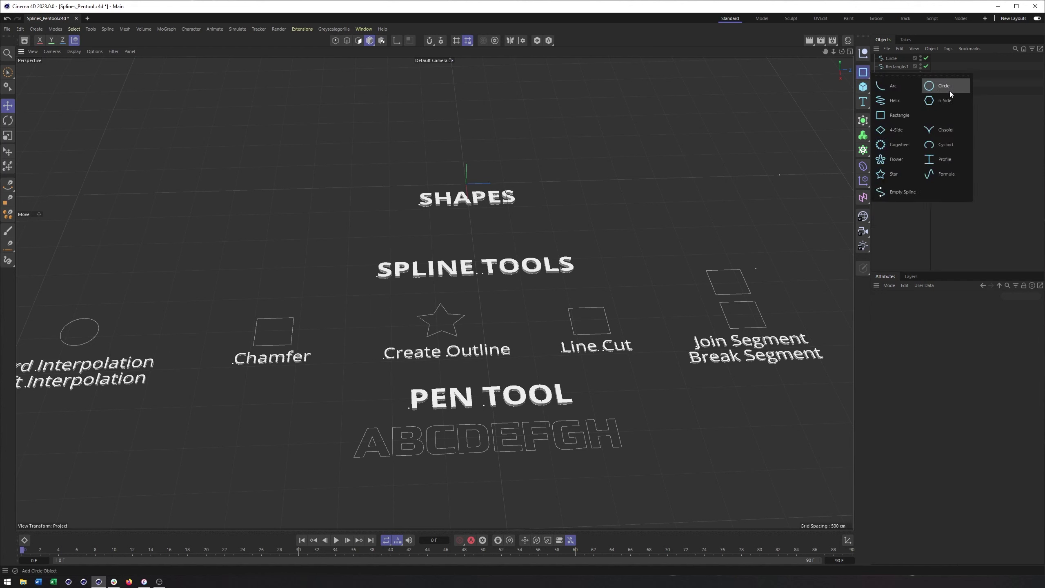
{"action": "left_click", "coordinate": [895, 117]}
{"action": "left_click_drag", "start_coordinate": [667, 271], "coordinate": [453, 281], "text": "alt"}
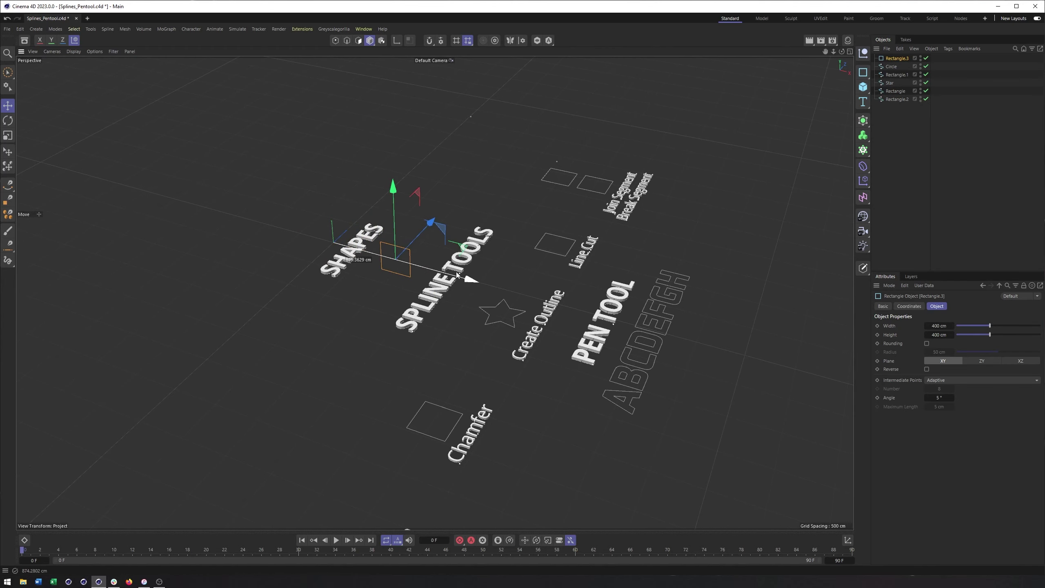
{"action": "scroll", "coordinate": [416, 282], "scroll_direction": "up", "scroll_amount": 3}
- Resize the rectangle to about 239 by 118 cm and round its corners with a 25 cm radius
{"action": "left_click_drag", "start_coordinate": [989, 326], "coordinate": [965, 337]}
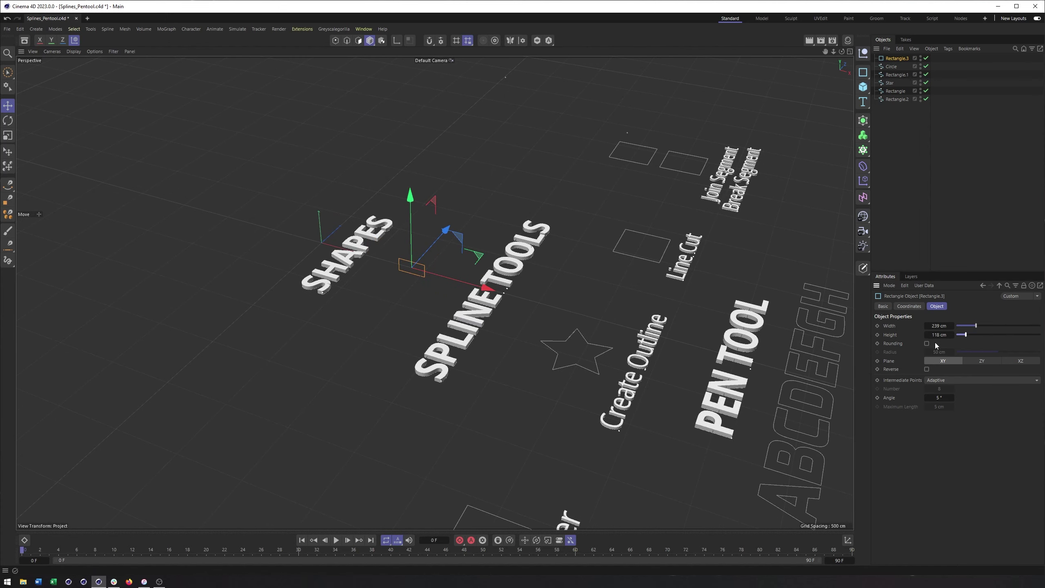
{"action": "left_click", "coordinate": [927, 342]}
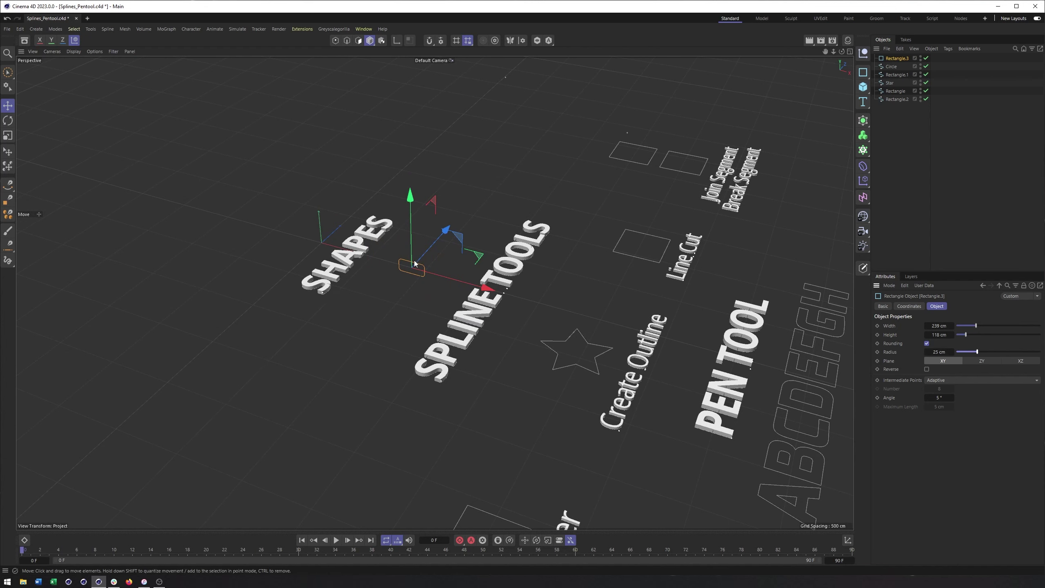
{"action": "key", "text": "o"}
{"action": "right_click_drag", "start_coordinate": [560, 269], "coordinate": [478, 276], "text": "alt"}
{"action": "left_click_drag", "start_coordinate": [478, 277], "coordinate": [495, 277], "text": "alt"}
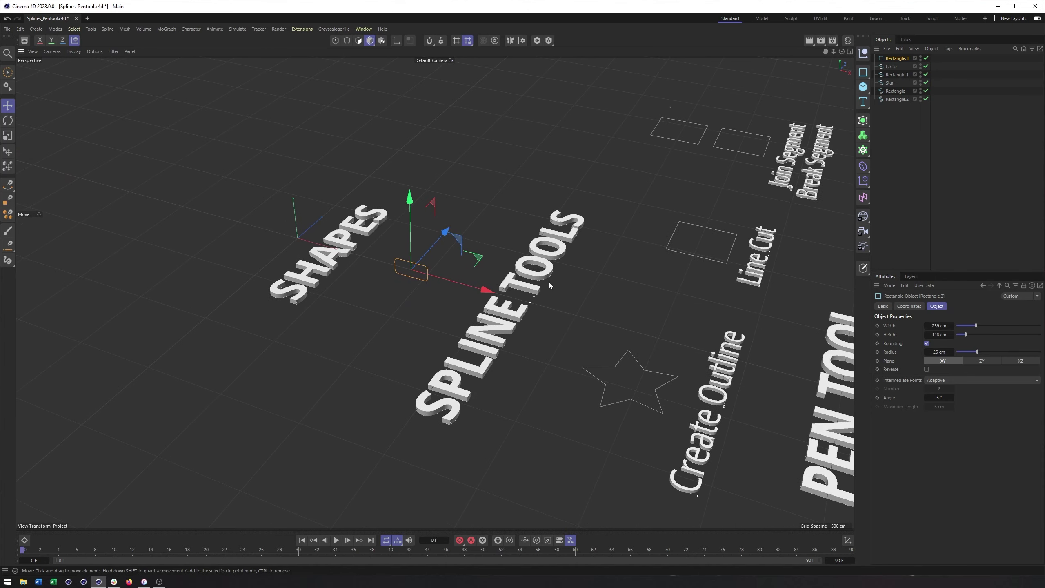
- Lay the rounded rectangle flat by setting its plane to XZ
{"action": "left_click", "coordinate": [982, 361]}
{"action": "left_click", "coordinate": [1026, 361]}
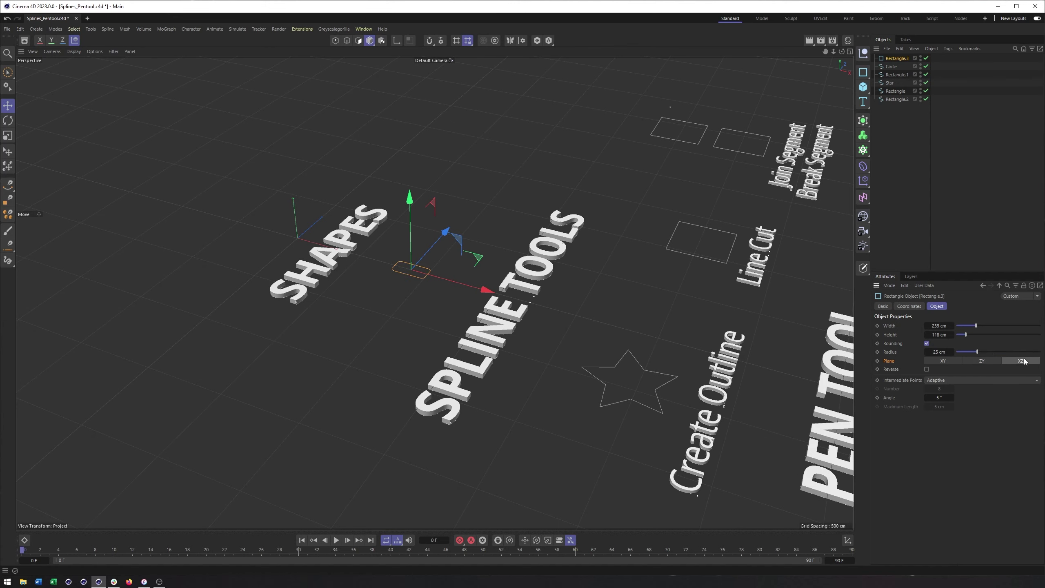
{"action": "left_click_drag", "start_coordinate": [364, 258], "coordinate": [535, 317], "text": "alt"}
- Move the rounded rectangle along Z to below the start of SHAPES and resize it to about 341 by 418 cm
{"action": "left_click", "coordinate": [909, 306]}
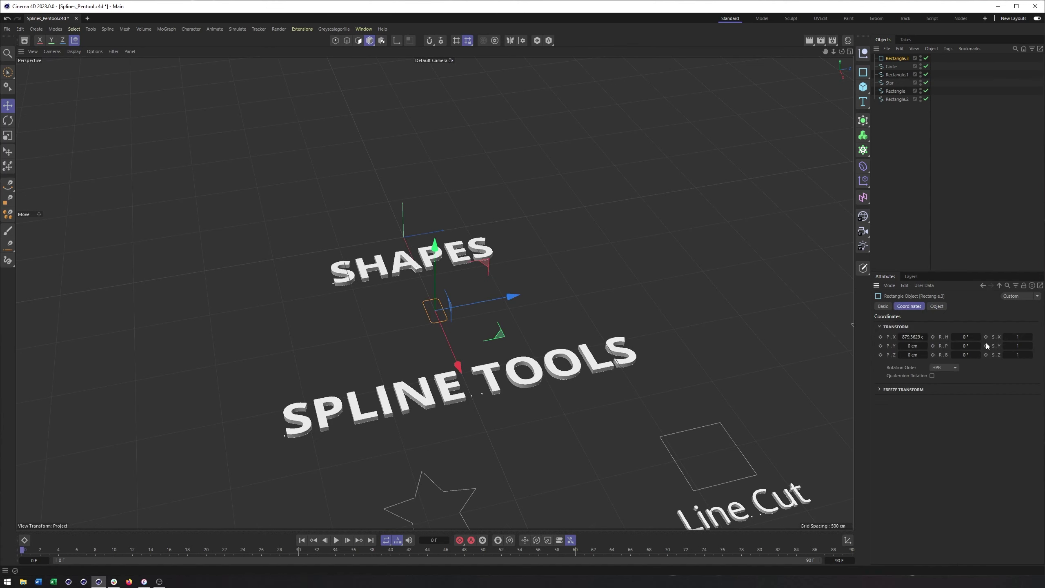
{"action": "middle_click_drag", "start_coordinate": [301, 293], "coordinate": [323, 294], "text": "alt"}
{"action": "scroll", "coordinate": [446, 312], "scroll_direction": "up", "scroll_amount": 2}
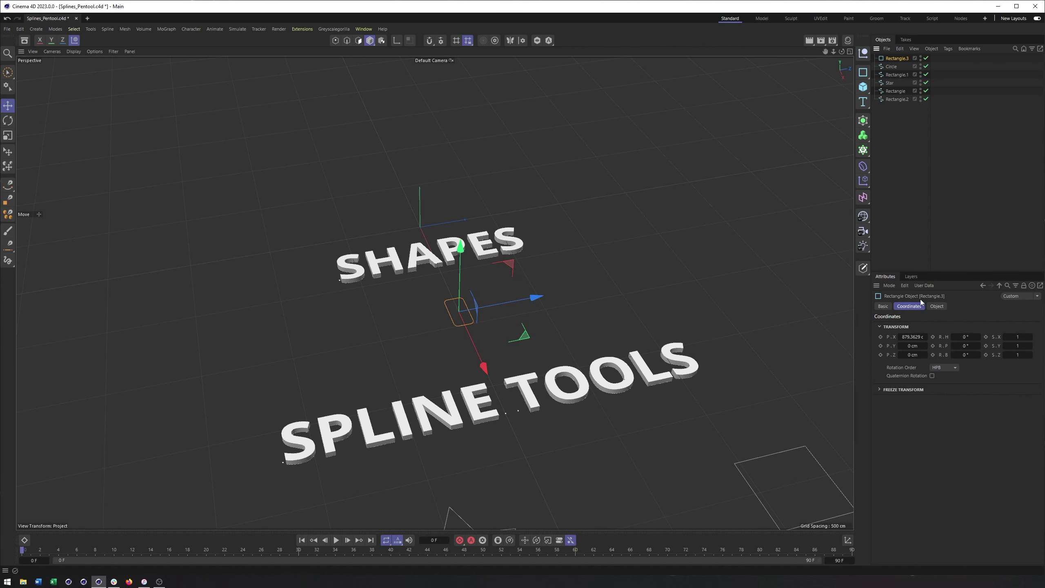
{"action": "left_click", "coordinate": [936, 306]}
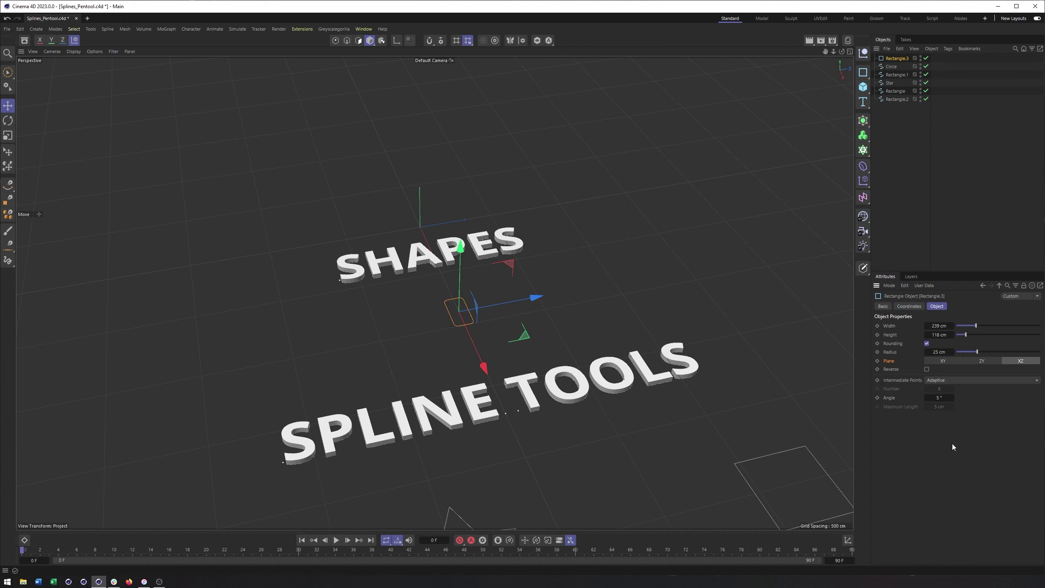
{"action": "scroll", "coordinate": [496, 319], "scroll_direction": "up", "scroll_amount": 3}
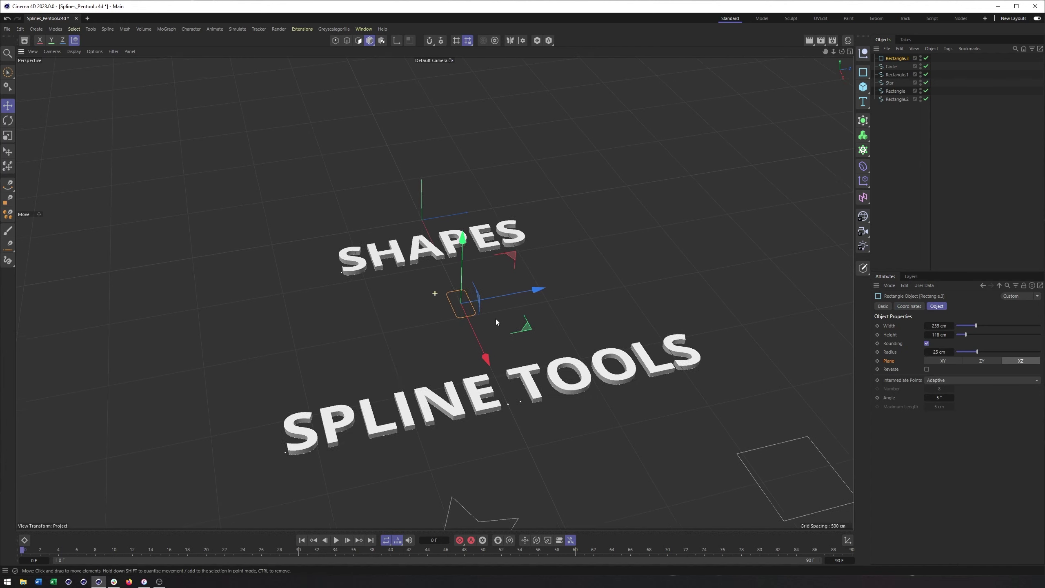
{"action": "scroll", "coordinate": [504, 312], "scroll_direction": "down", "scroll_amount": 2}
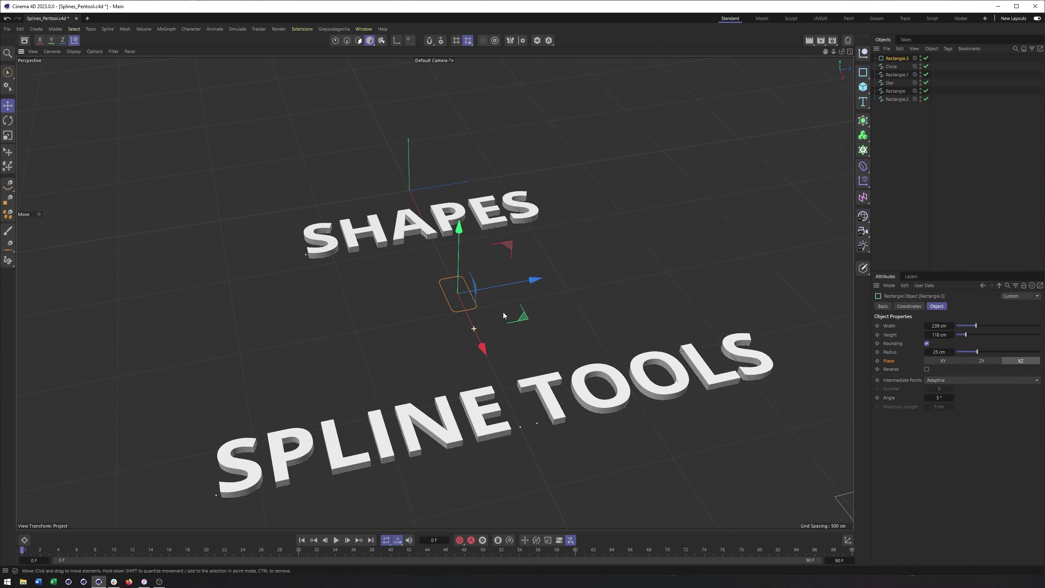
{"action": "left_click_drag", "start_coordinate": [523, 290], "coordinate": [402, 311]}
{"action": "mouse_move", "coordinate": [977, 326]}
{"action": "left_mouse_down"}
{"action": "mouse_move", "coordinate": [999, 324]}
{"action": "mouse_move", "coordinate": [985, 326]}
{"action": "mouse_move", "coordinate": [991, 334]}
{"action": "left_mouse_up"}
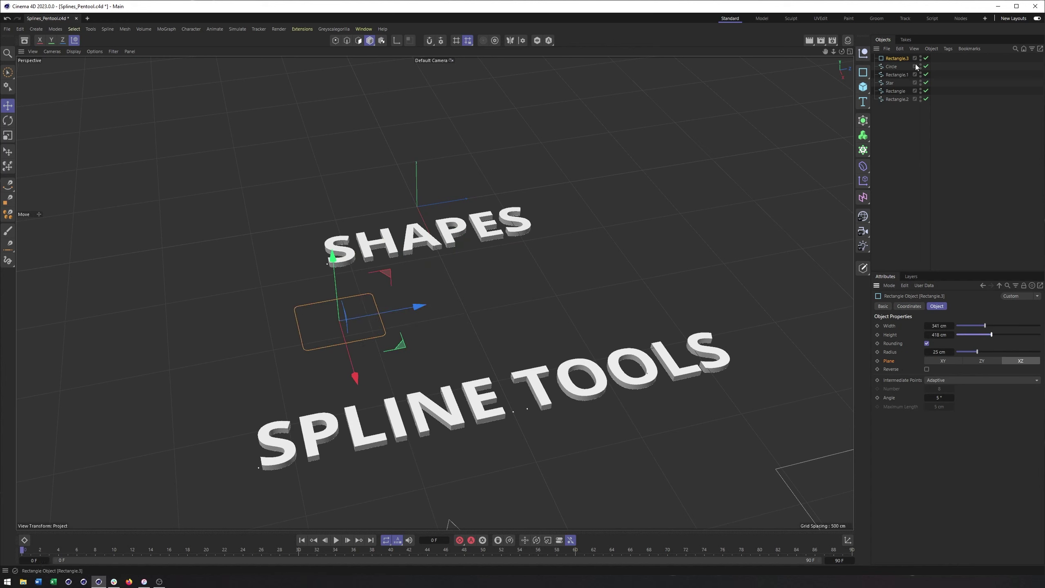
- Add a Circle spline, move it along X to below the SHAPES heading and set its plane to XZ
{"action": "left_click", "coordinate": [863, 73]}
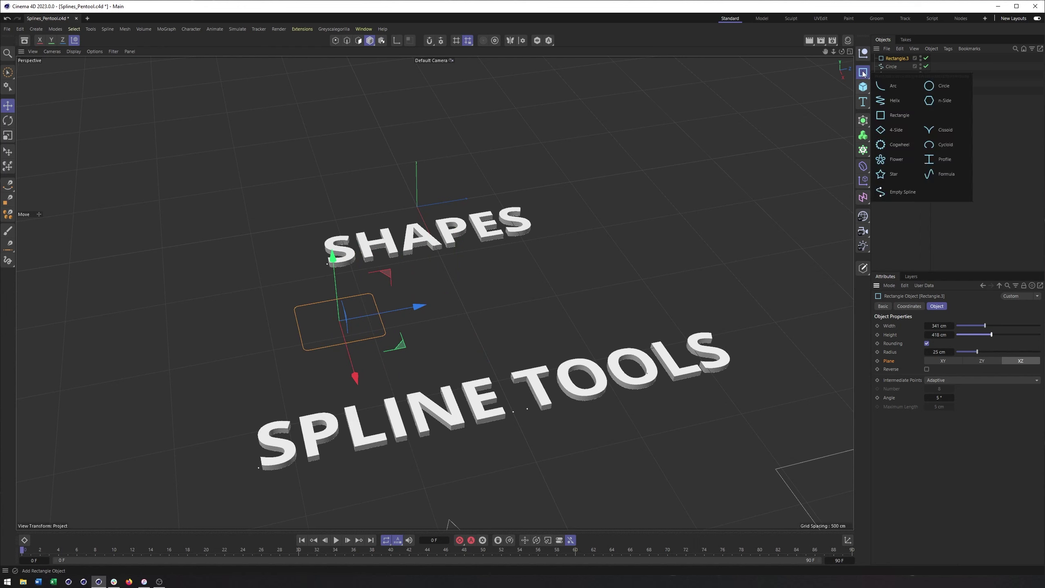
{"action": "left_click", "coordinate": [937, 85]}
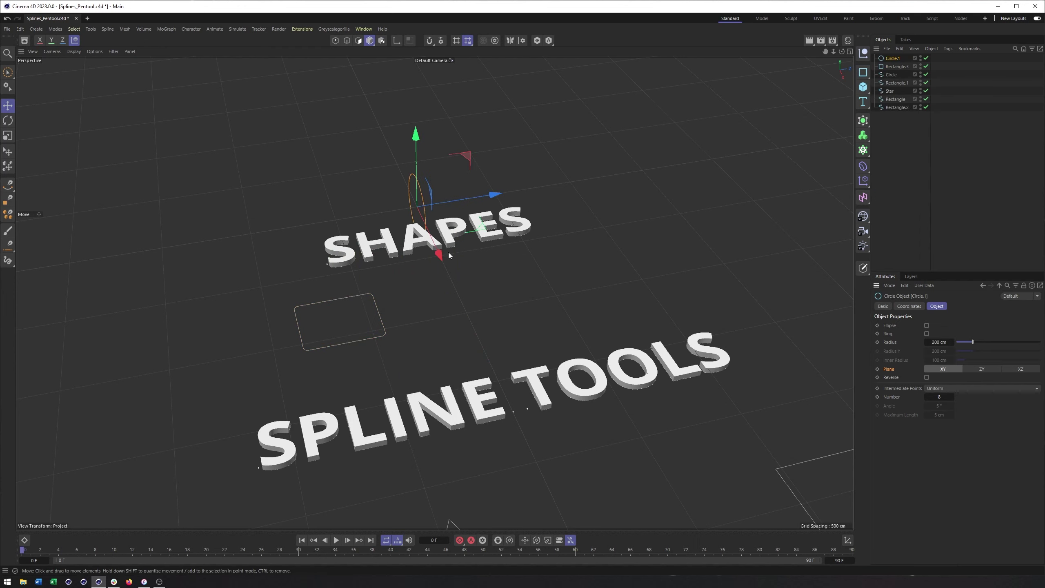
{"action": "left_click_drag", "start_coordinate": [442, 257], "coordinate": [497, 336]}
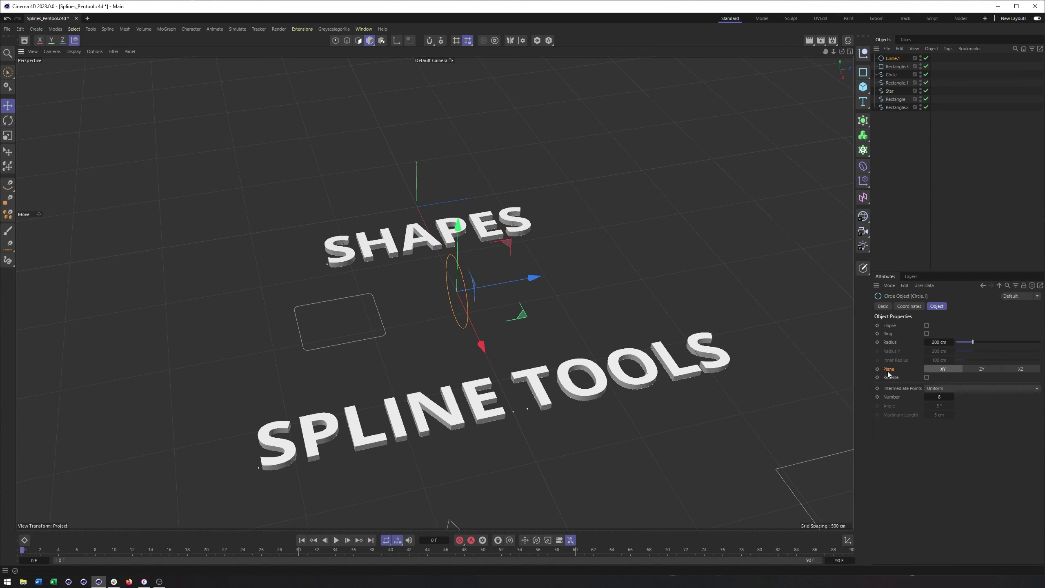
{"action": "left_click", "coordinate": [1021, 369]}
{"action": "middle_click_drag", "start_coordinate": [468, 329], "coordinate": [452, 357], "text": "alt"}
{"action": "mouse_move", "coordinate": [452, 357]}
{"action": "left_mouse_down", "text": "alt"}
{"action": "mouse_move", "coordinate": [444, 368]}
{"action": "mouse_move", "coordinate": [453, 363]}
{"action": "left_mouse_up", "text": "alt"}
{"action": "right_click_drag", "start_coordinate": [439, 362], "coordinate": [464, 352], "text": "alt"}
{"action": "middle_click_drag", "start_coordinate": [463, 353], "coordinate": [467, 350], "text": "alt"}
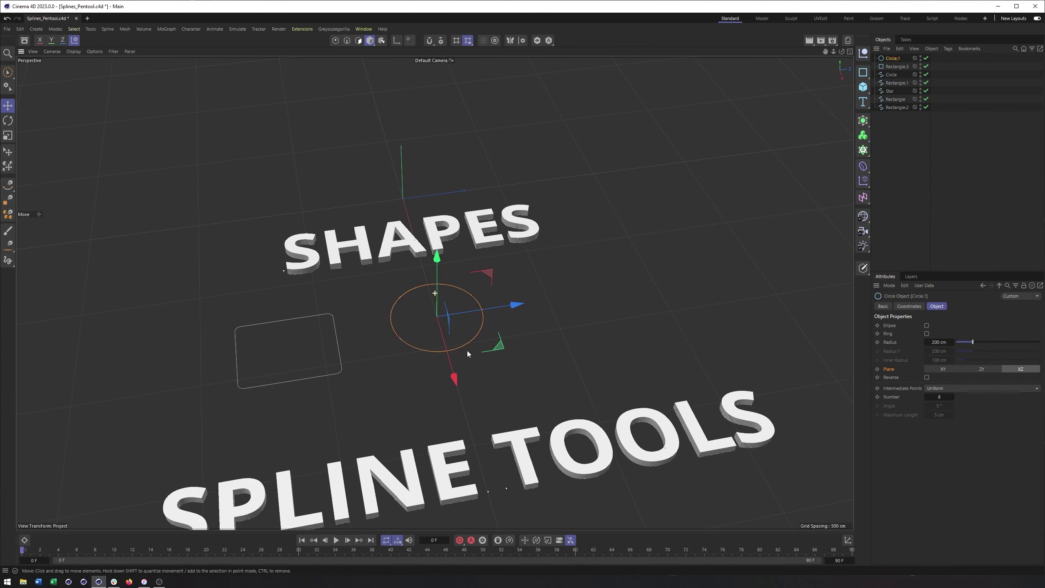
- Make the circle an elliptical ring with radius about 249 cm, Radius Y about 355 cm and inner radius 200 cm
{"action": "mouse_move", "coordinate": [981, 342]}
{"action": "left_mouse_down"}
{"action": "mouse_move", "coordinate": [993, 342]}
{"action": "mouse_move", "coordinate": [977, 342]}
{"action": "left_mouse_up"}
{"action": "left_click", "coordinate": [926, 326]}
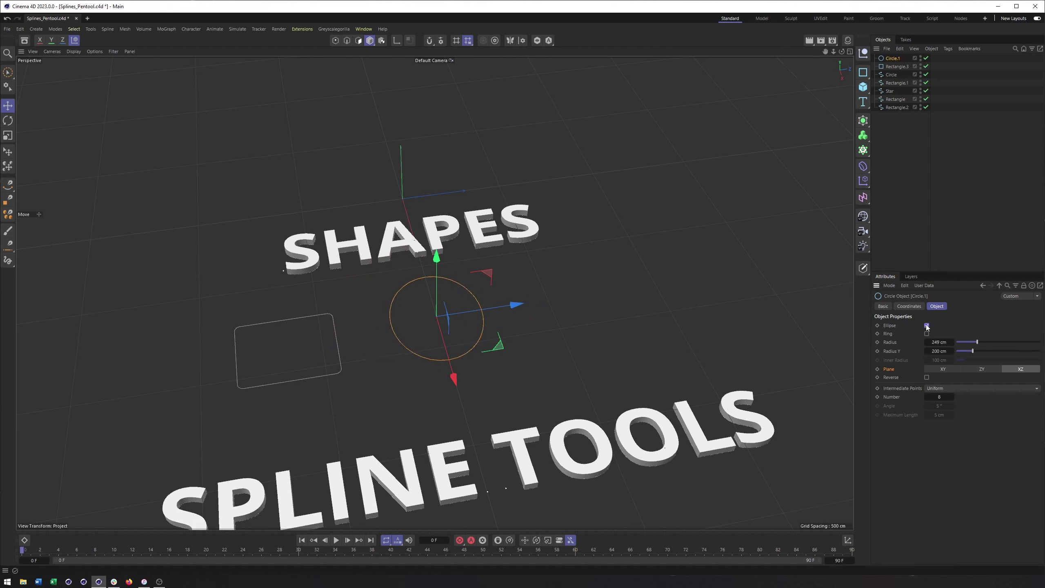
{"action": "left_click_drag", "start_coordinate": [971, 351], "coordinate": [986, 350]}
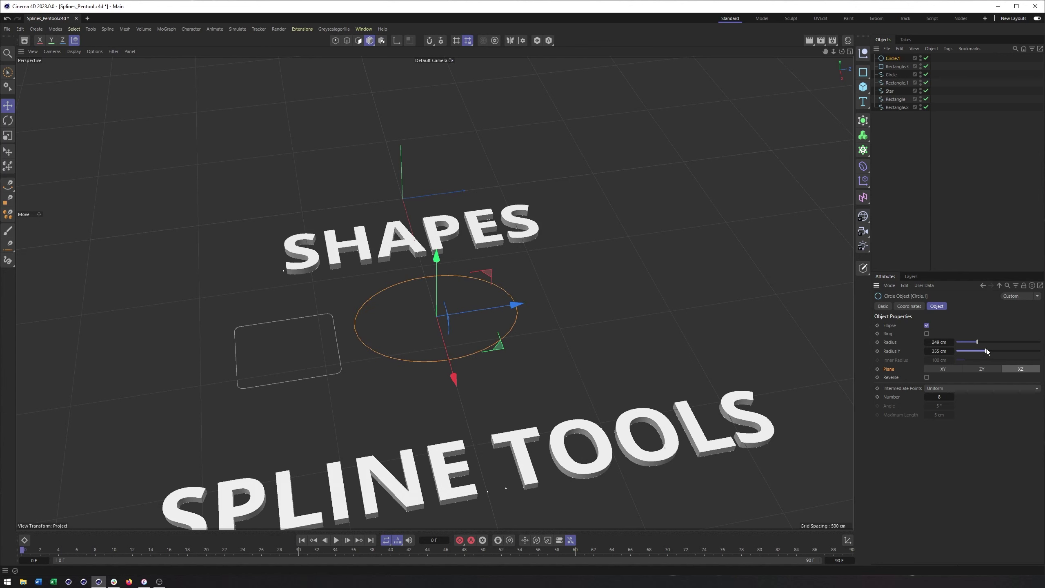
{"action": "left_click", "coordinate": [927, 334]}
{"action": "left_click_drag", "start_coordinate": [960, 360], "coordinate": [973, 360]}
{"action": "left_click_drag", "start_coordinate": [441, 327], "coordinate": [426, 351], "text": "alt"}
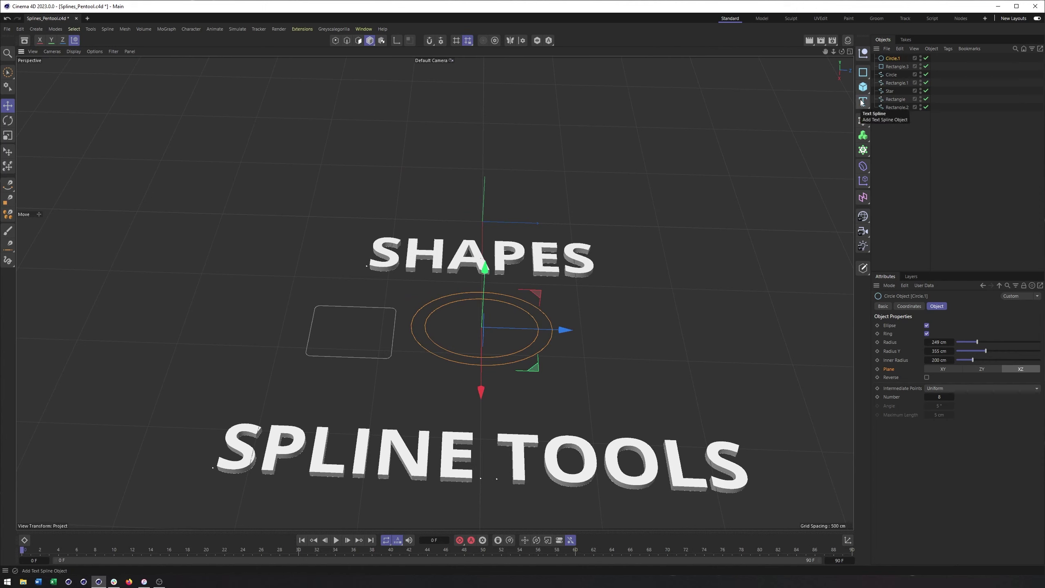
- Add a Text Spline and move it away from the origin, past the end of the SHAPES heading
{"action": "left_click", "coordinate": [864, 72]}
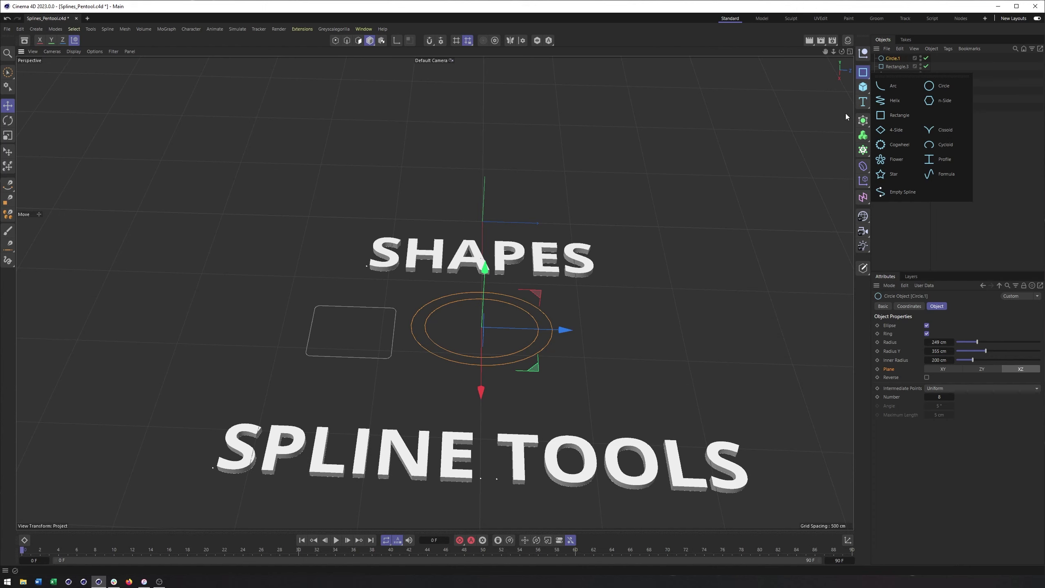
{"action": "left_click", "coordinate": [863, 102]}
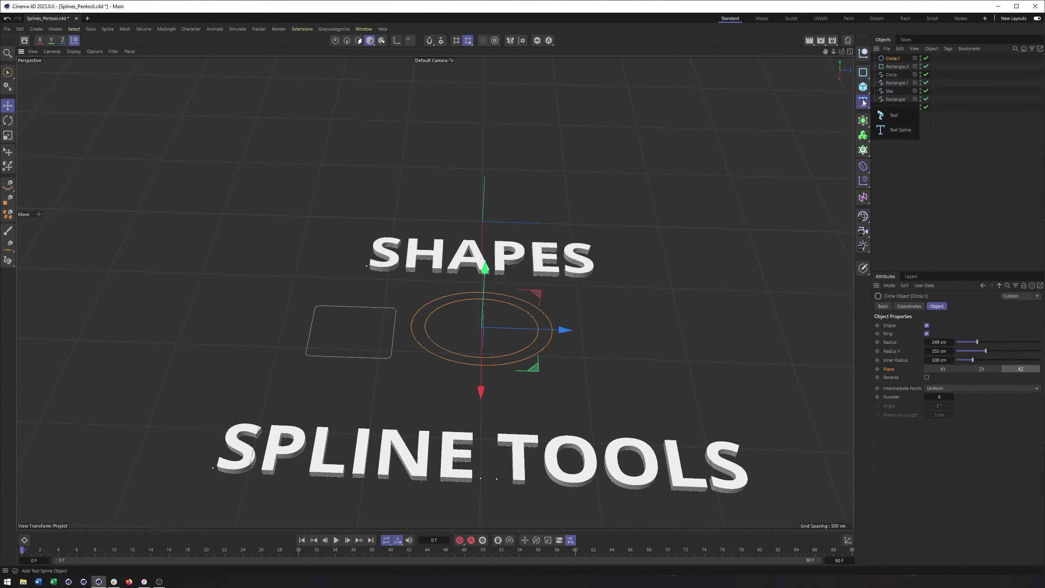
{"action": "left_click", "coordinate": [895, 131]}
{"action": "left_click_drag", "start_coordinate": [506, 270], "coordinate": [545, 255], "text": "alt"}
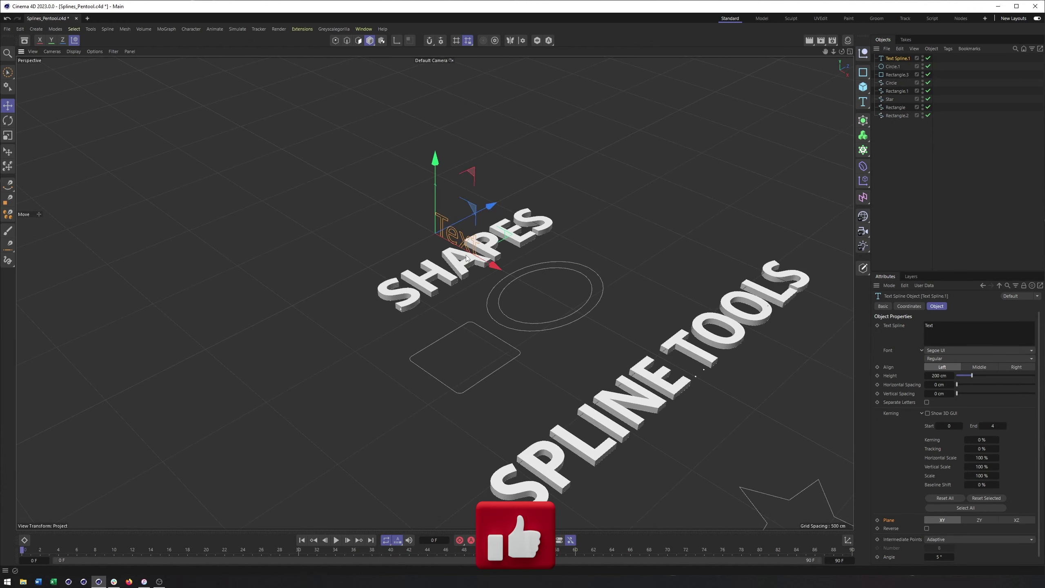
{"action": "left_click_drag", "start_coordinate": [476, 261], "coordinate": [567, 289], "text": "alt"}
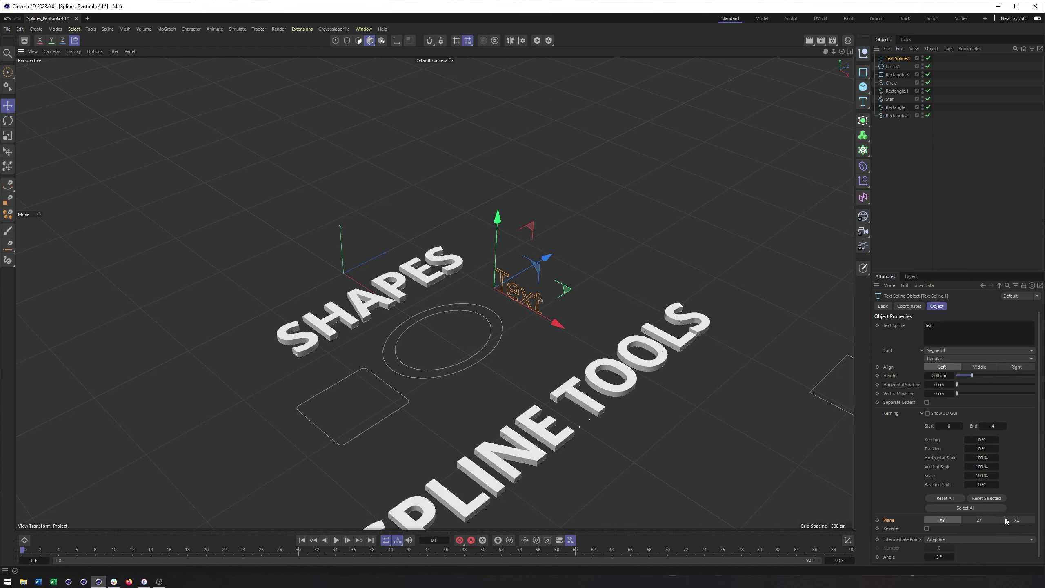
- Set the text spline's plane to XZ and position it beside the elliptical ring
{"action": "left_click", "coordinate": [1012, 520]}
{"action": "left_click_drag", "start_coordinate": [453, 362], "coordinate": [608, 322], "text": "alt"}
{"action": "key", "text": "r"}
{"action": "key", "text": "e"}
{"action": "left_click_drag", "start_coordinate": [577, 358], "coordinate": [594, 379]}
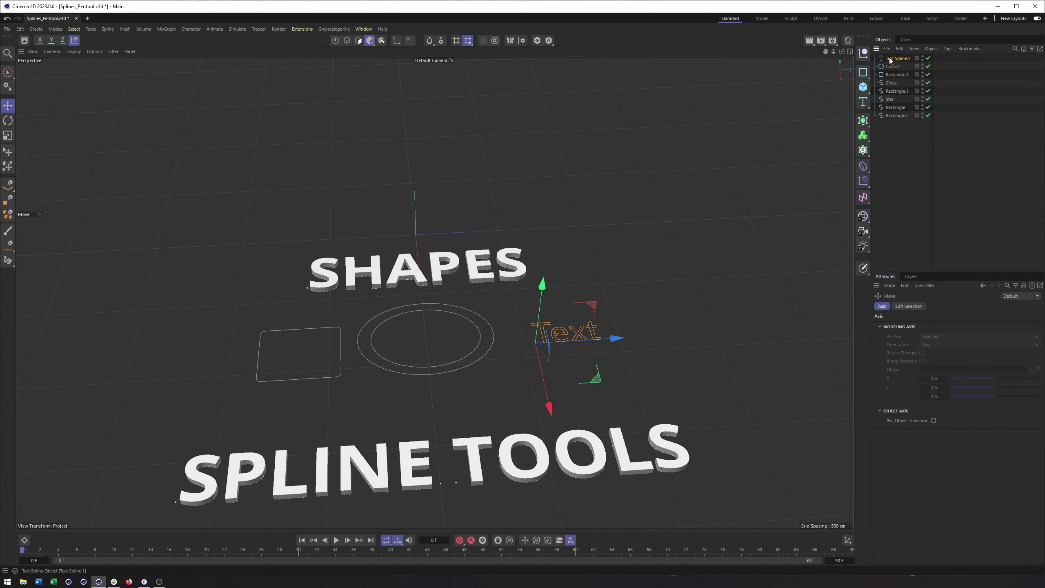
- Examine the text spline's content field and browse its available fonts, keeping the text spline selected
{"action": "left_click", "coordinate": [889, 58]}
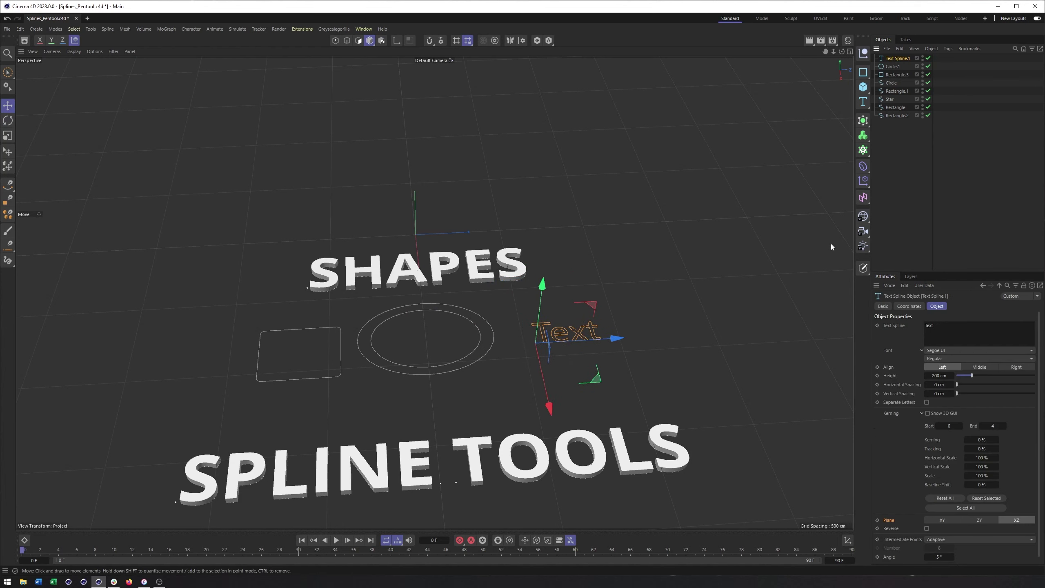
{"action": "double_click", "coordinate": [946, 326]}
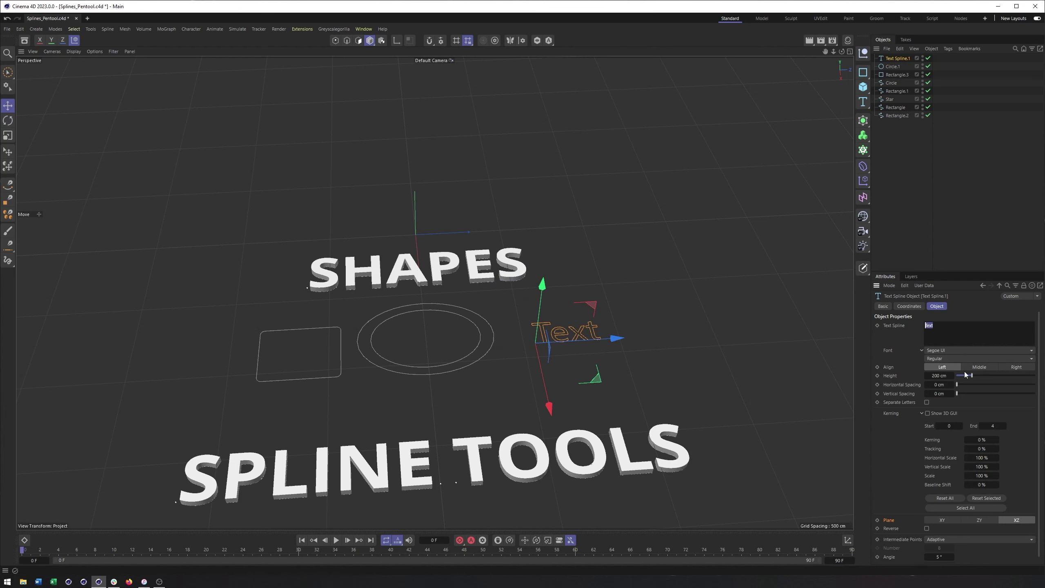
{"action": "left_click", "coordinate": [943, 349]}
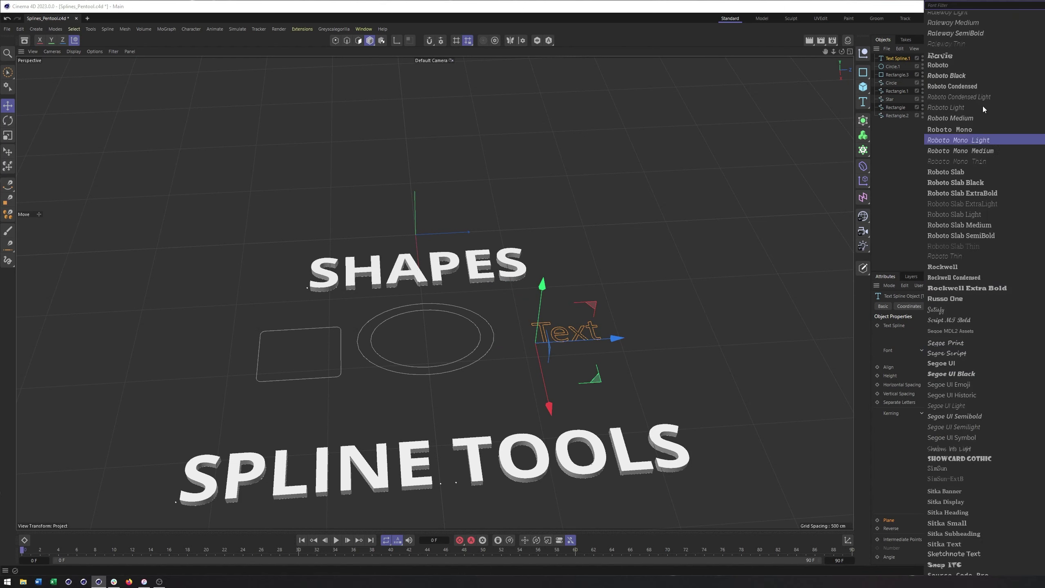
{"action": "scroll", "coordinate": [984, 157], "scroll_direction": "up", "scroll_amount": 2}
{"action": "scroll", "coordinate": [955, 560], "scroll_direction": "down", "scroll_amount": 3}
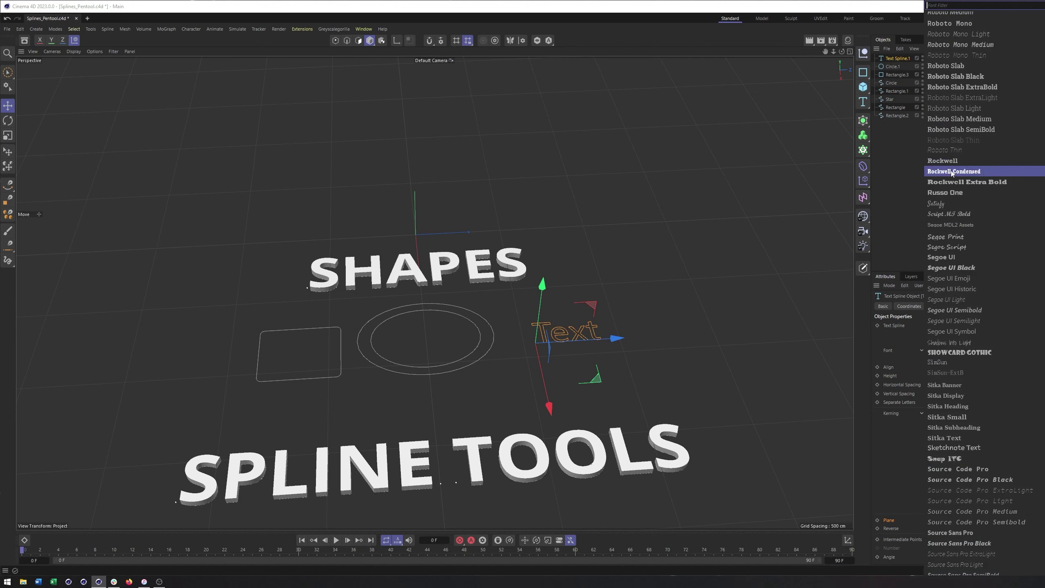
{"action": "left_click", "coordinate": [890, 222]}
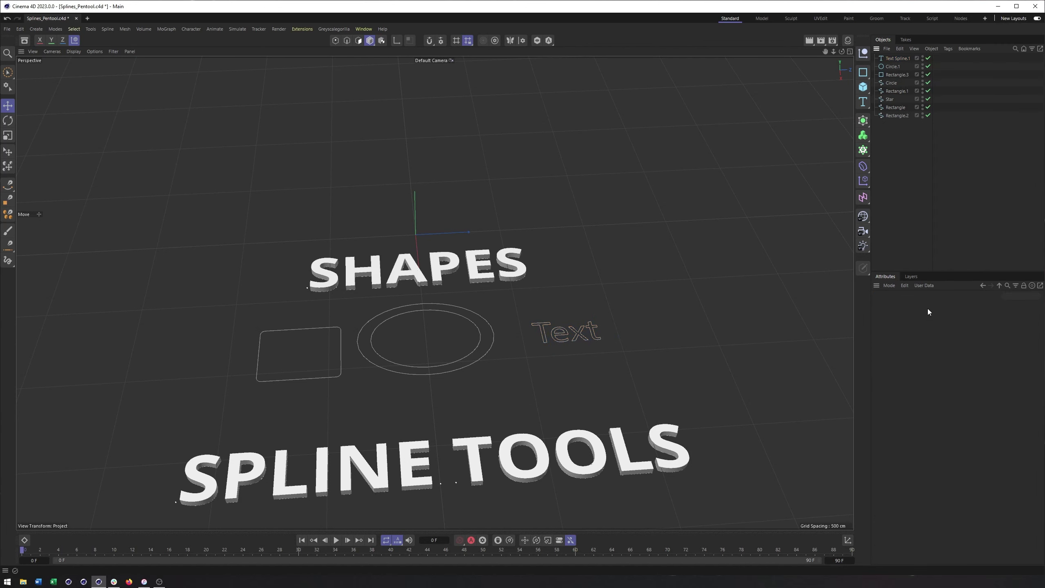
{"action": "left_click", "coordinate": [897, 58]}
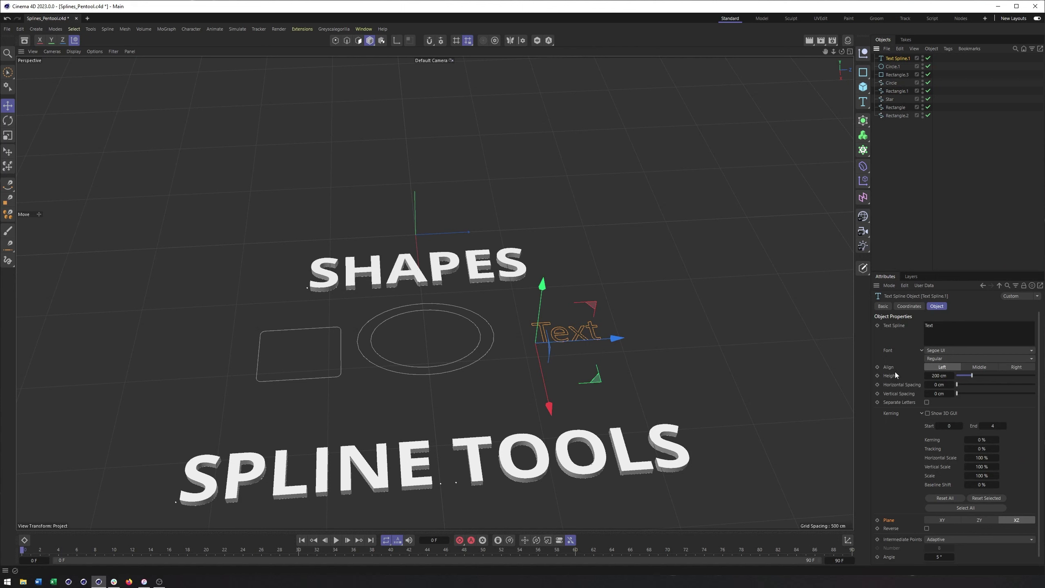
- Try the Middle and Right alignments on the text spline and return it to Left
{"action": "left_click", "coordinate": [978, 367]}
{"action": "left_click", "coordinate": [1004, 367]}
{"action": "left_click", "coordinate": [962, 369]}
{"action": "left_click", "coordinate": [934, 368]}
- Set the text spline's height to about 193 cm
{"action": "scroll", "coordinate": [586, 332], "scroll_direction": "up", "scroll_amount": 5}
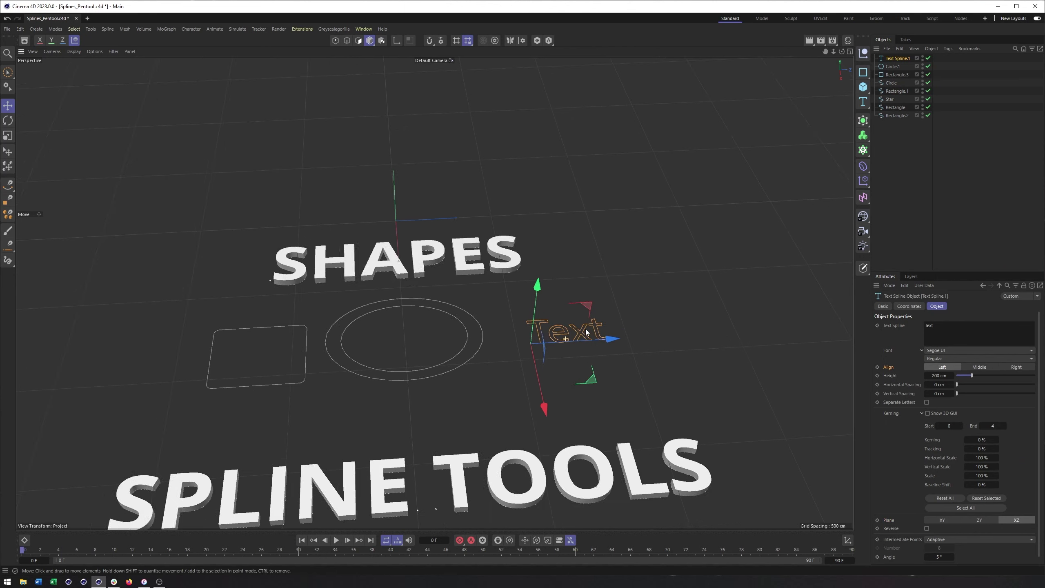
{"action": "middle_click_drag", "start_coordinate": [604, 336], "coordinate": [598, 316], "text": "alt"}
{"action": "scroll", "coordinate": [599, 324], "scroll_direction": "up", "scroll_amount": 3}
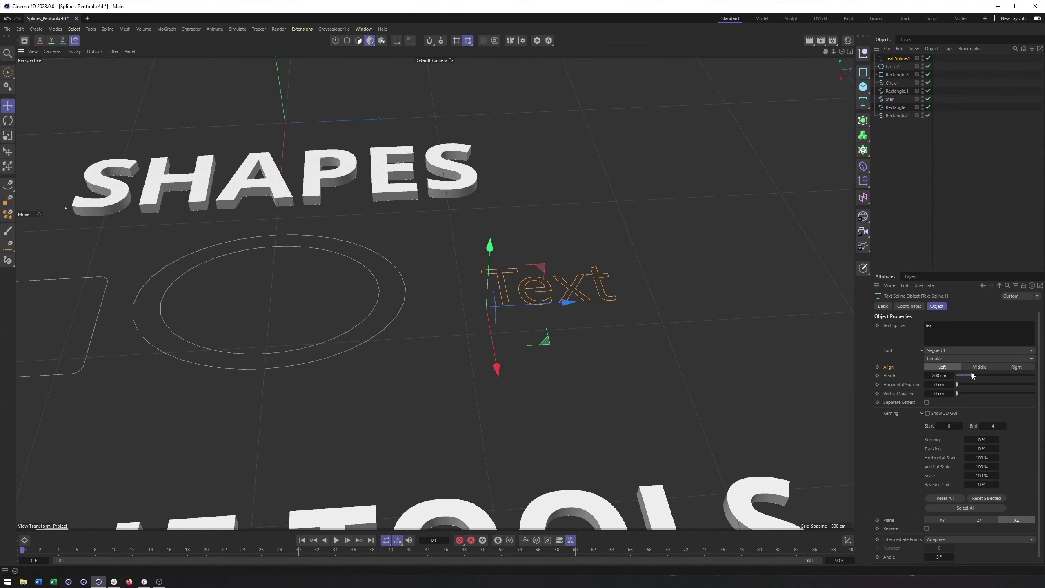
{"action": "left_click_drag", "start_coordinate": [971, 376], "coordinate": [971, 375]}
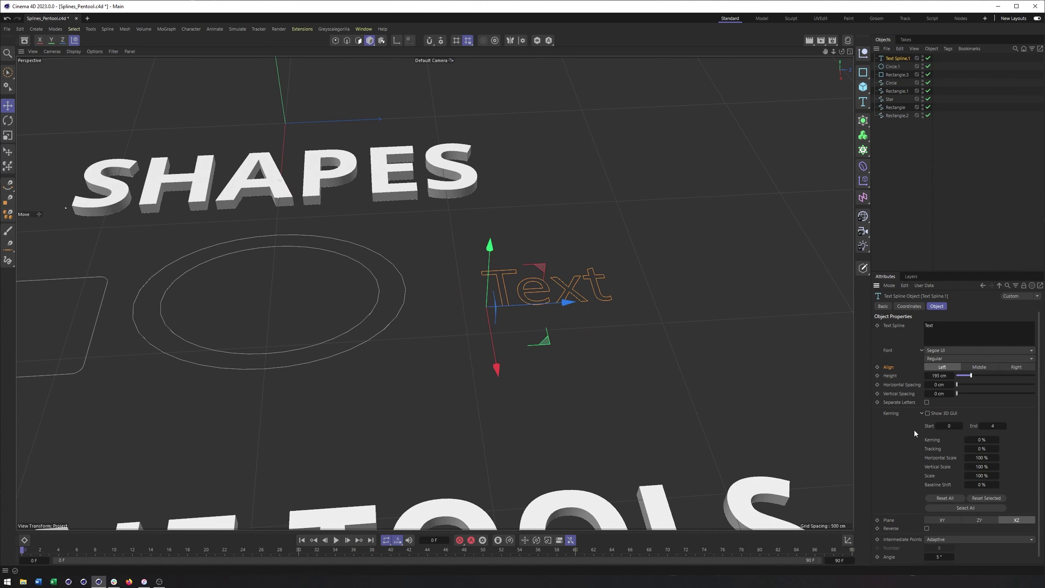
- Show the text spline's 3D kerning handles and adjust the letter "e" to about -14.9% kerning and 72.7% horizontal scale
{"action": "left_click", "coordinate": [927, 413]}
{"action": "scroll", "coordinate": [638, 292], "scroll_direction": "up", "scroll_amount": 4}
{"action": "scroll", "coordinate": [603, 330], "scroll_direction": "up", "scroll_amount": 3}
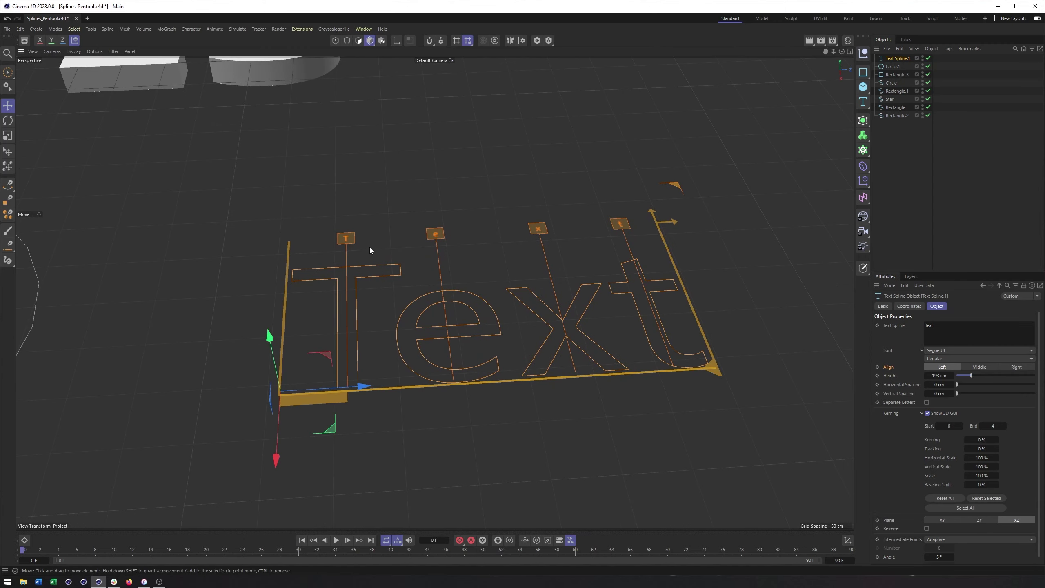
{"action": "left_click", "coordinate": [435, 233]}
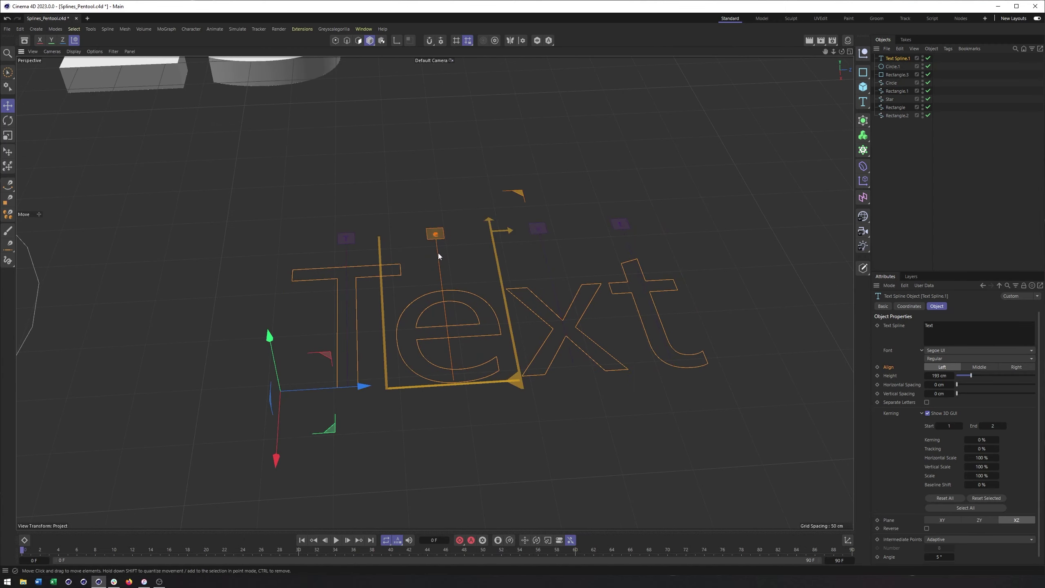
{"action": "left_click_drag", "start_coordinate": [436, 232], "coordinate": [463, 238]}
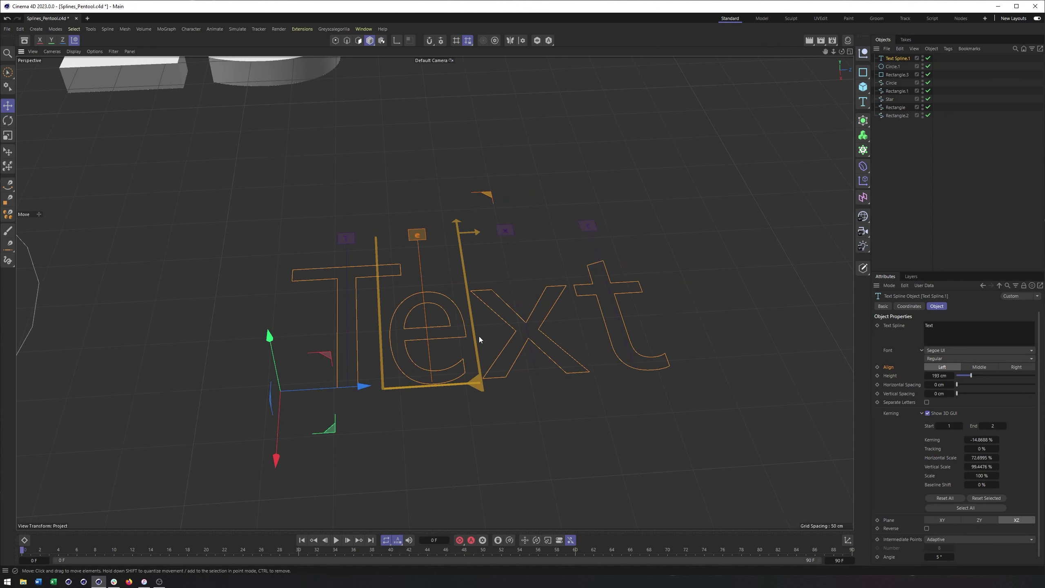
{"action": "mouse_move", "coordinate": [477, 385]}
{"action": "left_mouse_down"}
{"action": "mouse_move", "coordinate": [479, 406]}
{"action": "mouse_move", "coordinate": [474, 386]}
{"action": "left_mouse_up"}
- Compare the object properties of the rectangle, elliptical ring and text splines under the SHAPES heading
{"action": "right_click_drag", "start_coordinate": [549, 387], "coordinate": [539, 389], "text": "alt"}
{"action": "left_click_drag", "start_coordinate": [461, 383], "coordinate": [508, 371], "text": "alt"}
{"action": "right_click_drag", "start_coordinate": [508, 371], "coordinate": [420, 407], "text": "alt"}
{"action": "middle_click_drag", "start_coordinate": [419, 407], "coordinate": [471, 323], "text": "alt"}
{"action": "right_click_drag", "start_coordinate": [541, 173], "coordinate": [433, 291], "text": "alt"}
{"action": "middle_click_drag", "start_coordinate": [617, 198], "coordinate": [707, 201], "text": "alt"}
{"action": "right_click_drag", "start_coordinate": [706, 201], "coordinate": [513, 243], "text": "alt"}
{"action": "middle_click_drag", "start_coordinate": [632, 262], "coordinate": [648, 259], "text": "alt"}
{"action": "right_click_drag", "start_coordinate": [648, 260], "coordinate": [587, 271], "text": "alt"}
{"action": "middle_click_drag", "start_coordinate": [588, 271], "coordinate": [562, 272], "text": "alt"}
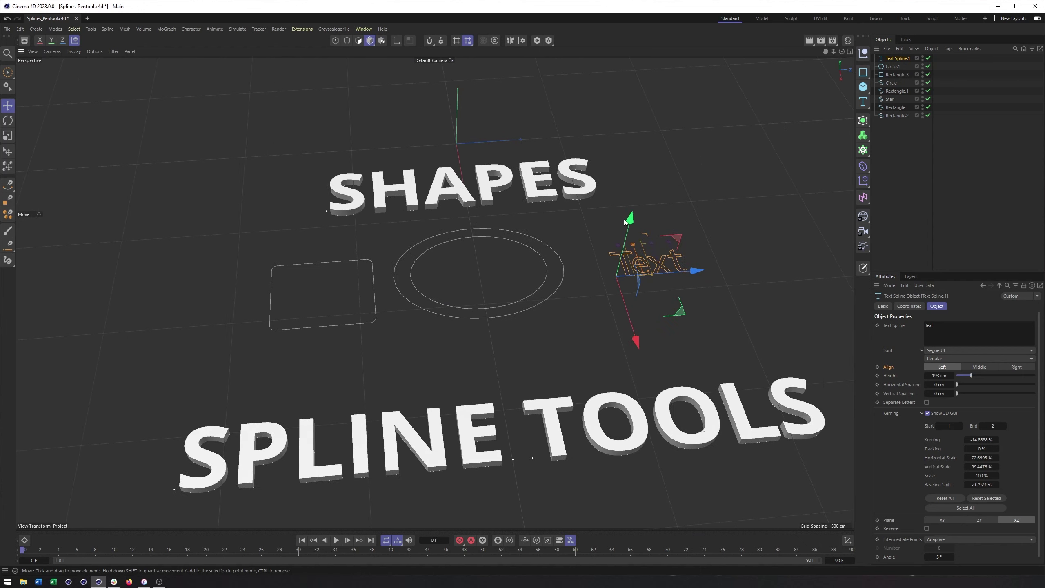
{"action": "left_click", "coordinate": [892, 67]}
{"action": "left_click", "coordinate": [890, 72]}
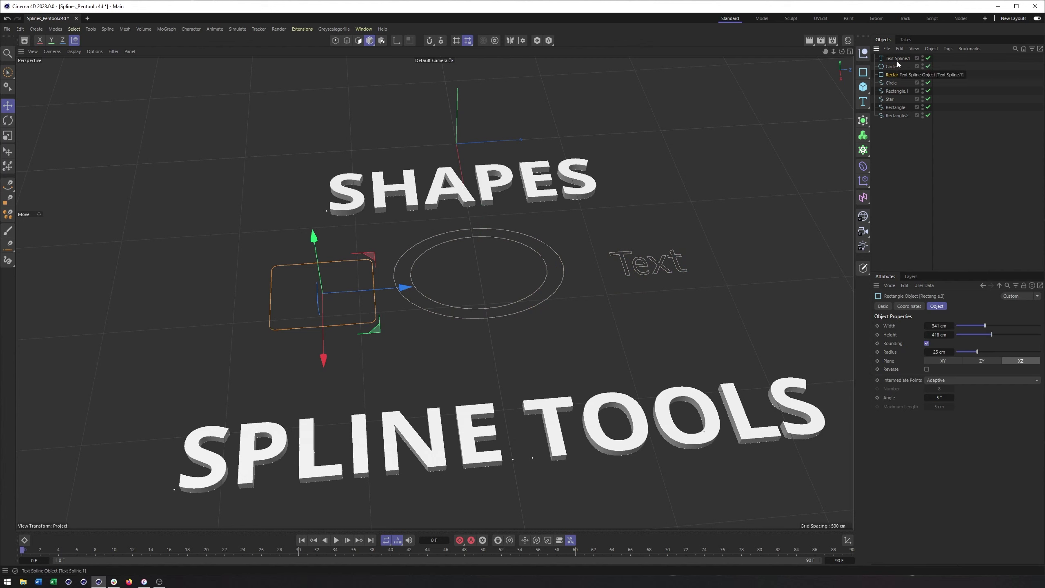
{"action": "left_click", "coordinate": [891, 68]}
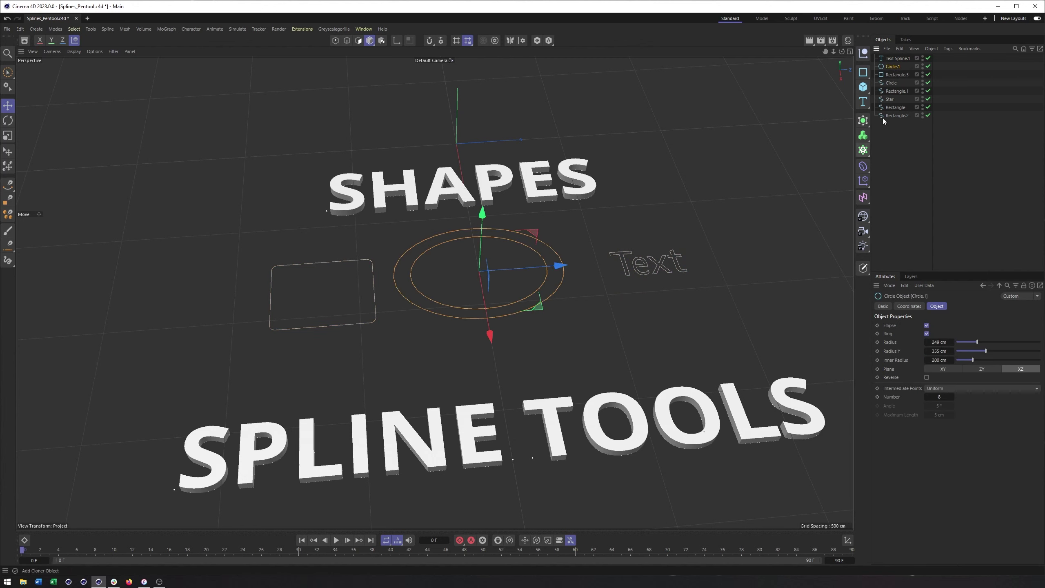
{"action": "left_click", "coordinate": [894, 58]}
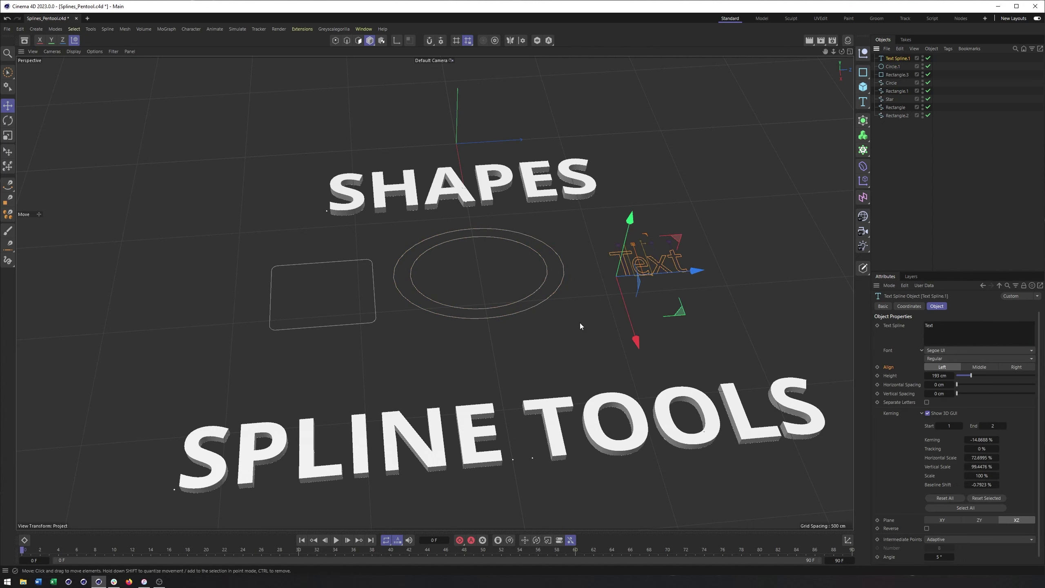
{"action": "left_click", "coordinate": [893, 67]}
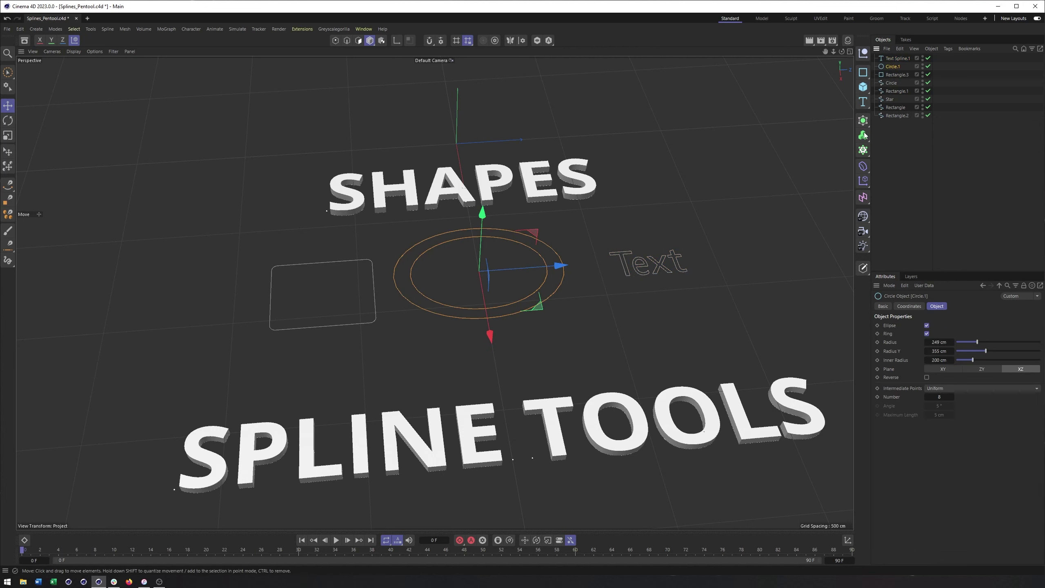
- Convert the rounded rectangle under the SHAPES heading into an editable spline
{"action": "left_click", "coordinate": [896, 75]}
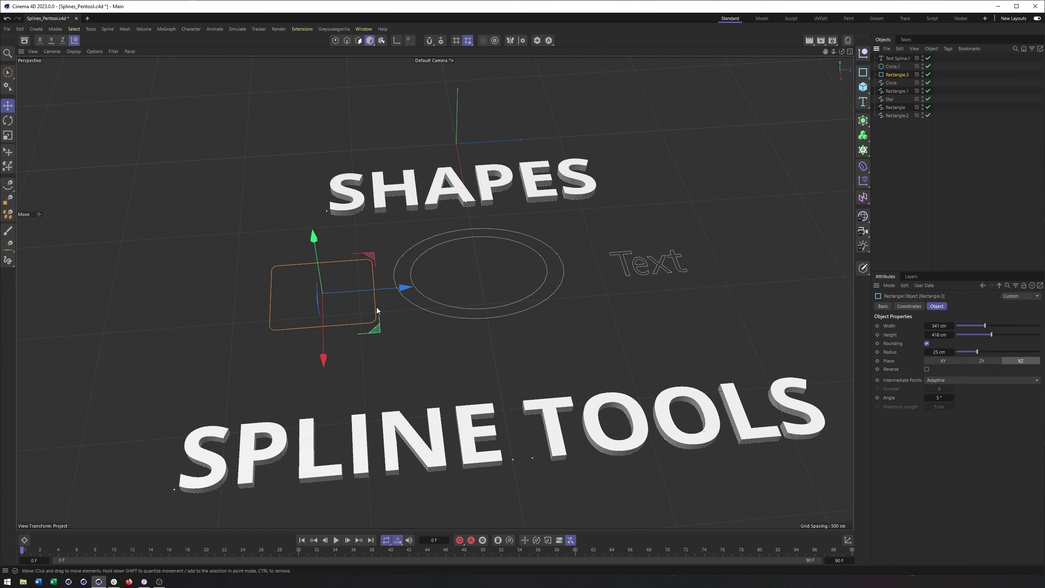
{"action": "left_click_drag", "start_coordinate": [370, 302], "coordinate": [416, 317], "text": "alt"}
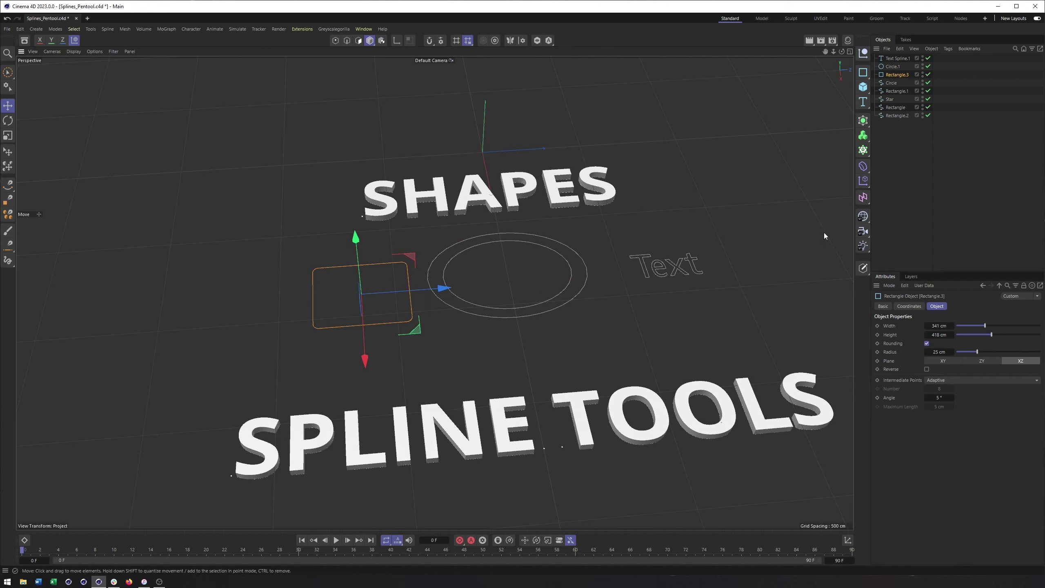
{"action": "left_click", "coordinate": [863, 86]}
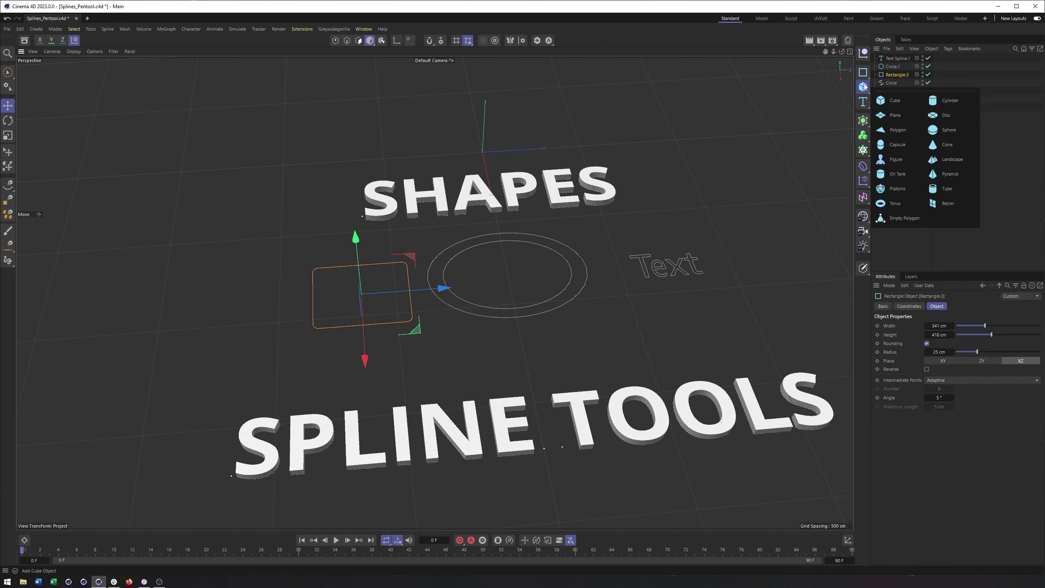
{"action": "left_click", "coordinate": [863, 269]}
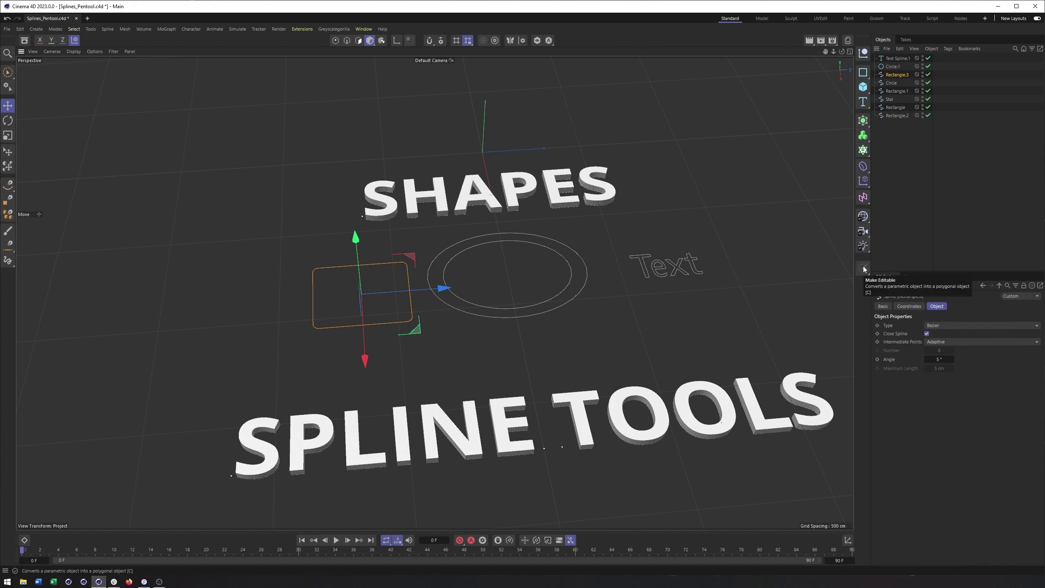
- Switch to point editing and select a single point at the converted rectangle's upper corner nearest the elliptical ring
{"action": "left_click_drag", "start_coordinate": [512, 279], "coordinate": [544, 289], "text": "alt"}
{"action": "scroll", "coordinate": [544, 290], "scroll_direction": "down", "scroll_amount": 1}
{"action": "middle_click_drag", "start_coordinate": [544, 291], "coordinate": [494, 285], "text": "alt"}
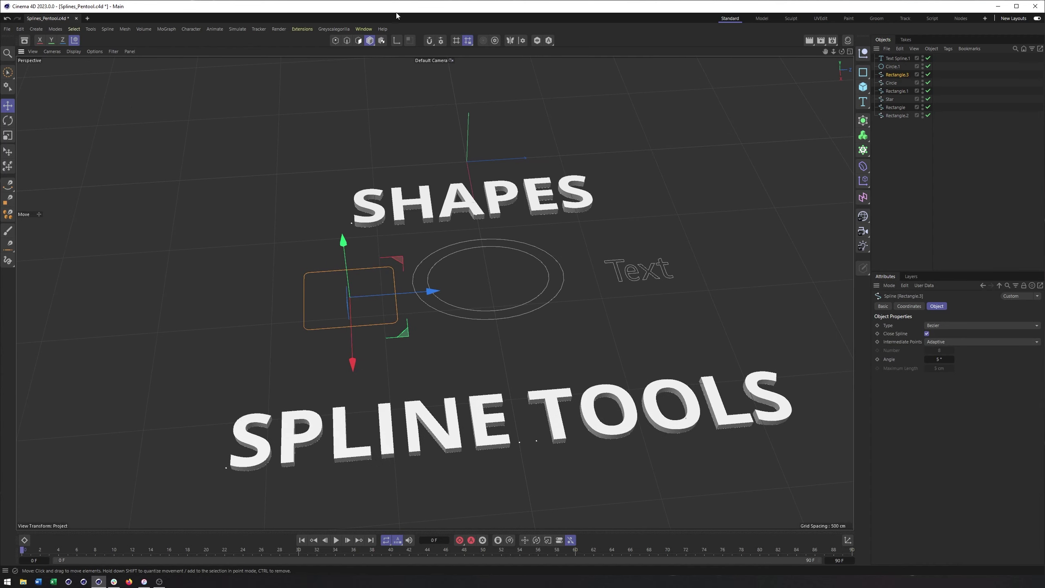
{"action": "left_click", "coordinate": [334, 41]}
{"action": "scroll", "coordinate": [395, 312], "scroll_direction": "up", "scroll_amount": 3}
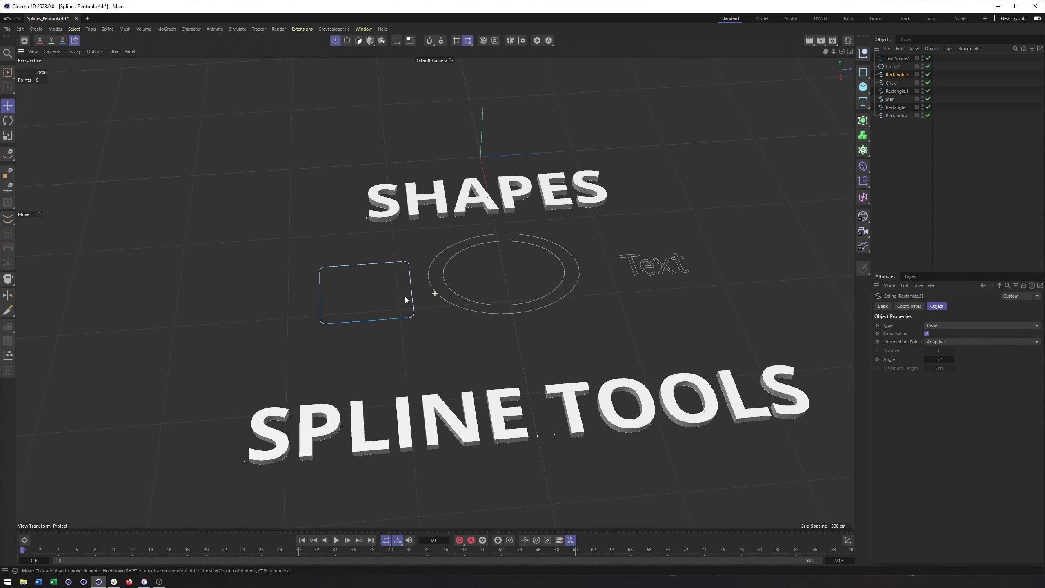
{"action": "scroll", "coordinate": [427, 291], "scroll_direction": "up", "scroll_amount": 2}
{"action": "left_click", "coordinate": [406, 243]}
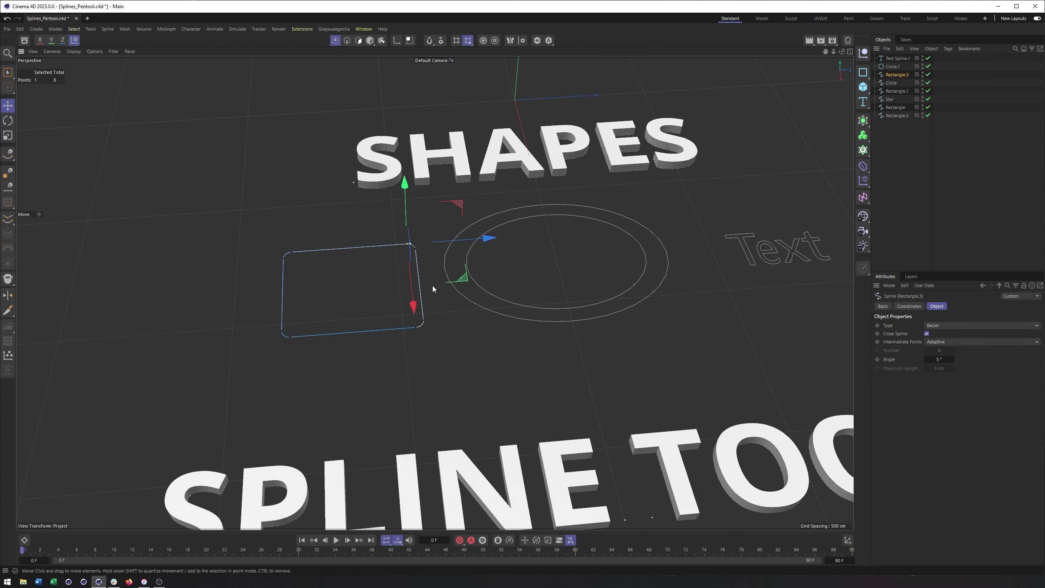
- Return to object editing and select the circle spline above the Hard Interpolation and Soft Interpolation labels
{"action": "left_click_drag", "start_coordinate": [464, 280], "coordinate": [598, 229], "text": "alt"}
{"action": "right_click_drag", "start_coordinate": [599, 230], "coordinate": [549, 240], "text": "alt"}
{"action": "middle_click_drag", "start_coordinate": [432, 303], "coordinate": [747, 267], "text": "alt"}
{"action": "middle_click_drag", "start_coordinate": [547, 325], "coordinate": [683, 313], "text": "alt"}
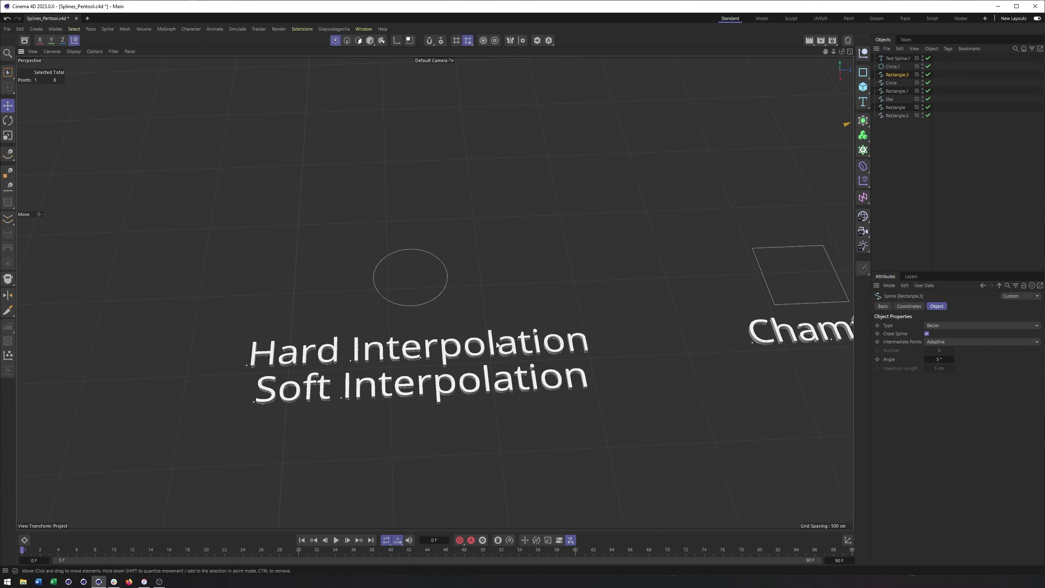
{"action": "scroll", "coordinate": [479, 231], "scroll_direction": "up", "scroll_amount": 2}
{"action": "left_click", "coordinate": [370, 40]}
{"action": "left_click", "coordinate": [425, 245]}
{"action": "middle_click_drag", "start_coordinate": [434, 251], "coordinate": [439, 281], "text": "alt"}
{"action": "scroll", "coordinate": [439, 281], "scroll_direction": "up", "scroll_amount": 2}
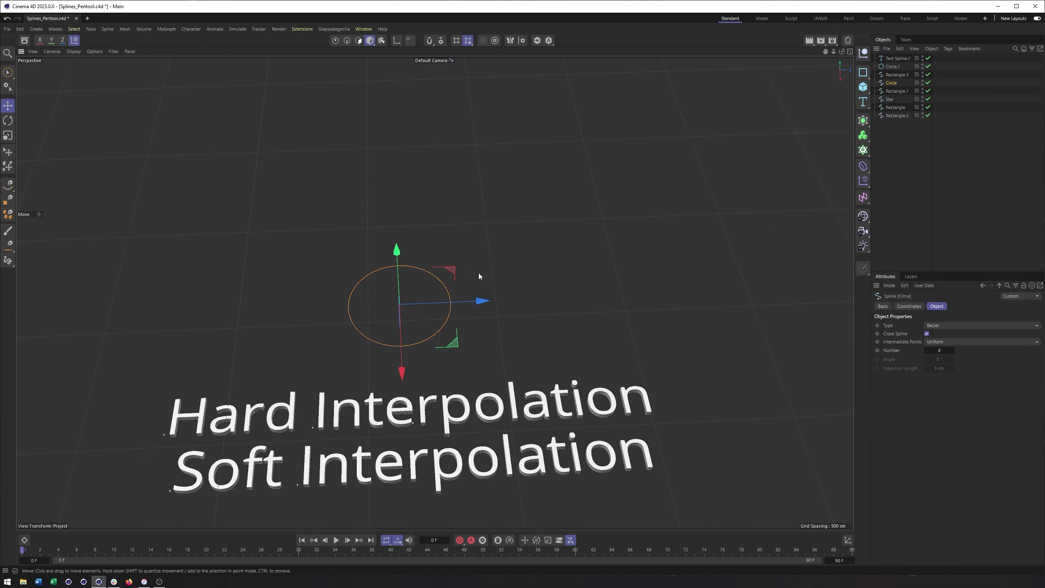
- Apply Hard Interpolation to the circle's top point and pull it about 420 cm outward into a teardrop shape
{"action": "left_click", "coordinate": [863, 72]}
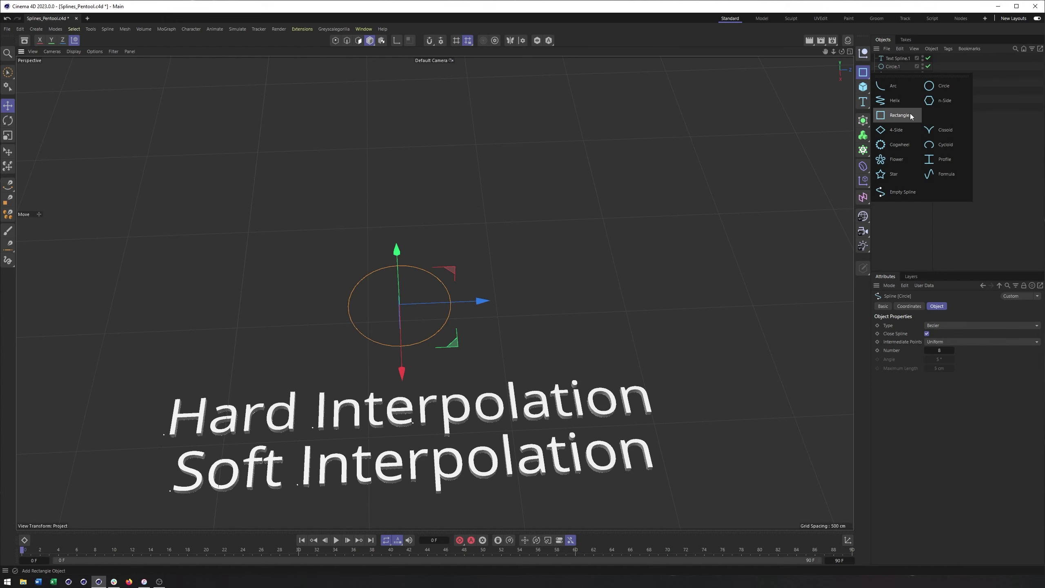
{"action": "left_click", "coordinate": [335, 40]}
{"action": "left_click_drag", "start_coordinate": [322, 150], "coordinate": [486, 300], "text": "alt"}
{"action": "left_click", "coordinate": [416, 253]}
{"action": "right_click", "coordinate": [423, 246]}
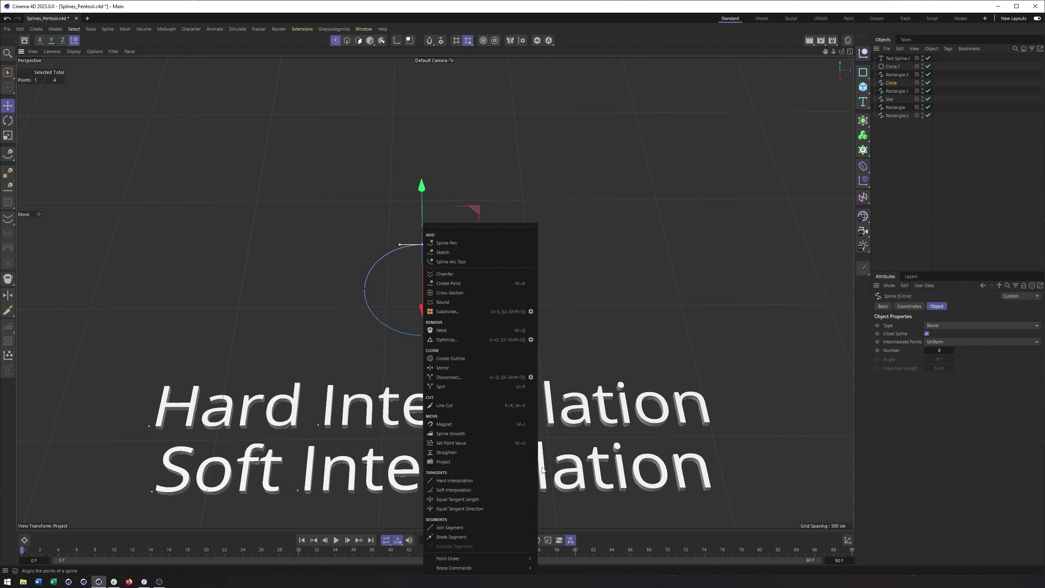
{"action": "left_click", "coordinate": [498, 482]}
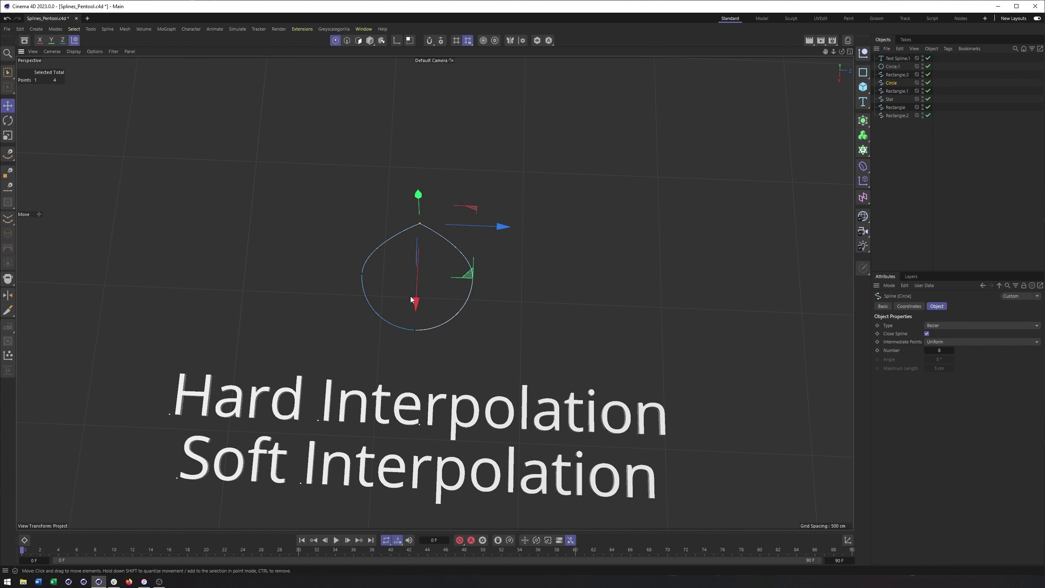
{"action": "left_click_drag", "start_coordinate": [415, 297], "coordinate": [424, 191]}
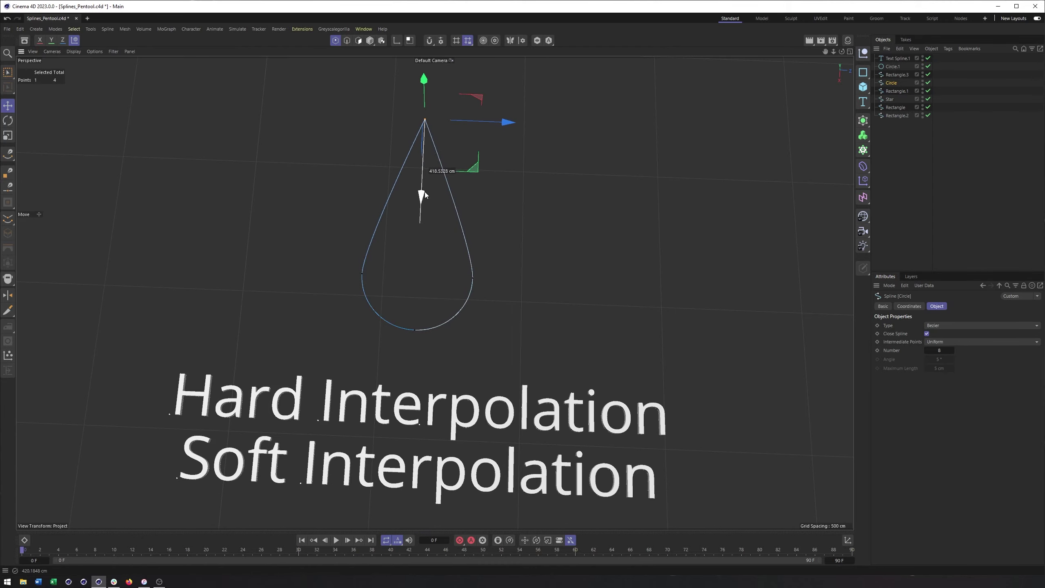
{"action": "mouse_move", "coordinate": [444, 337]}
{"action": "left_mouse_down", "text": "alt"}
{"action": "mouse_move", "coordinate": [449, 351]}
{"action": "mouse_move", "coordinate": [498, 322]}
{"action": "mouse_move", "coordinate": [413, 337]}
{"action": "mouse_move", "coordinate": [448, 331]}
{"action": "mouse_move", "coordinate": [428, 329]}
{"action": "left_mouse_up", "text": "alt"}
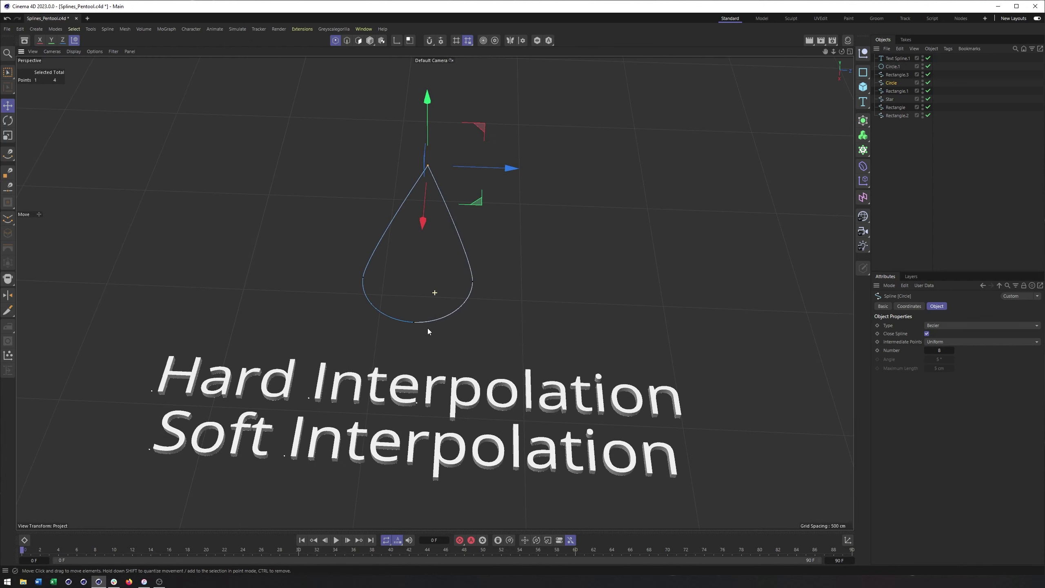
- Apply Soft Interpolation to the teardrop's tip, pull it inward to form a crescent, and reapply Soft Interpolation
{"action": "right_click", "coordinate": [542, 182]}
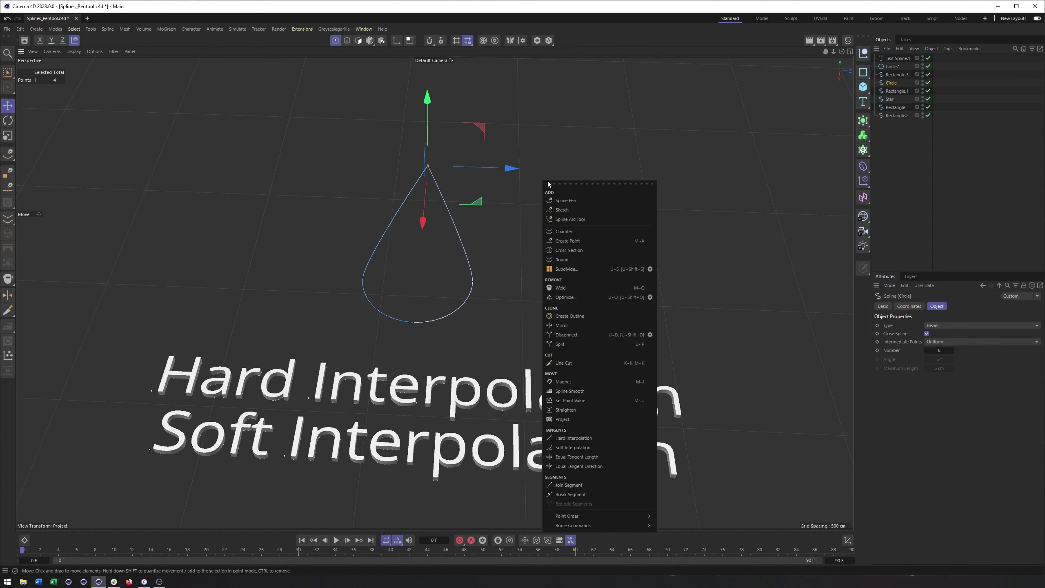
{"action": "left_click", "coordinate": [594, 452]}
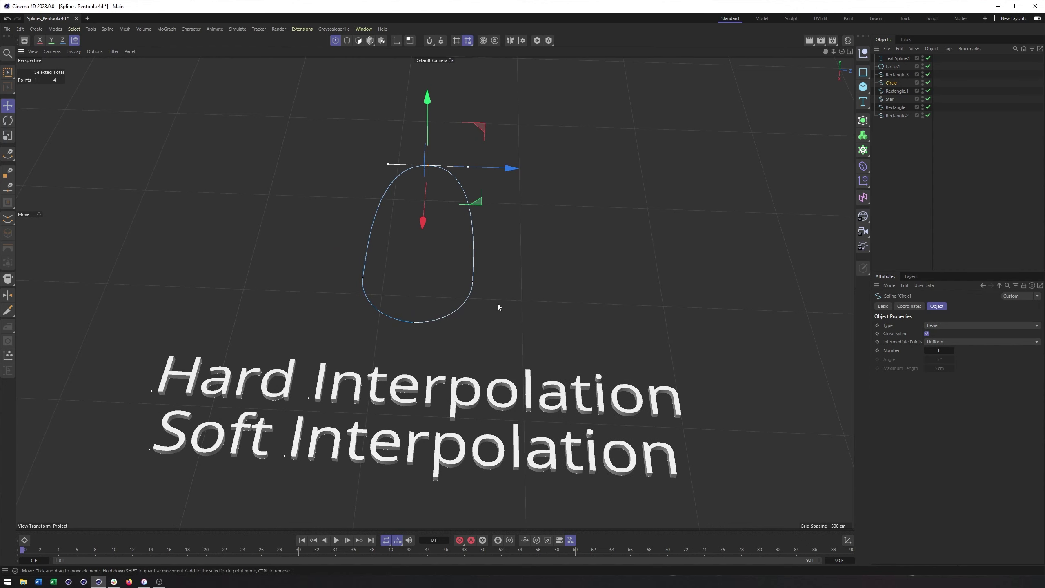
{"action": "scroll", "coordinate": [477, 290], "scroll_direction": "up", "scroll_amount": 2}
{"action": "left_click_drag", "start_coordinate": [447, 267], "coordinate": [437, 404]}
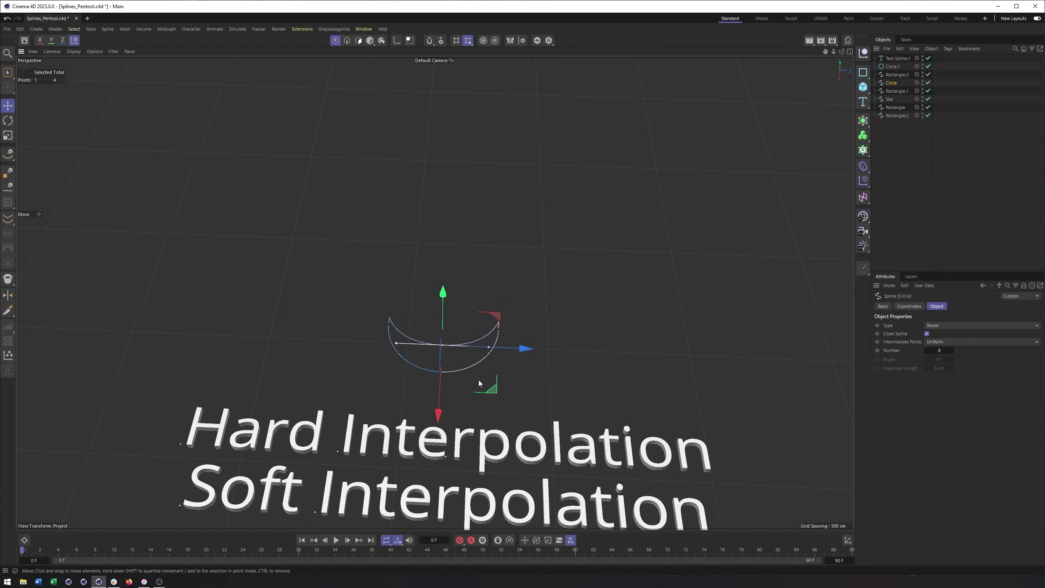
{"action": "right_click", "coordinate": [557, 278]}
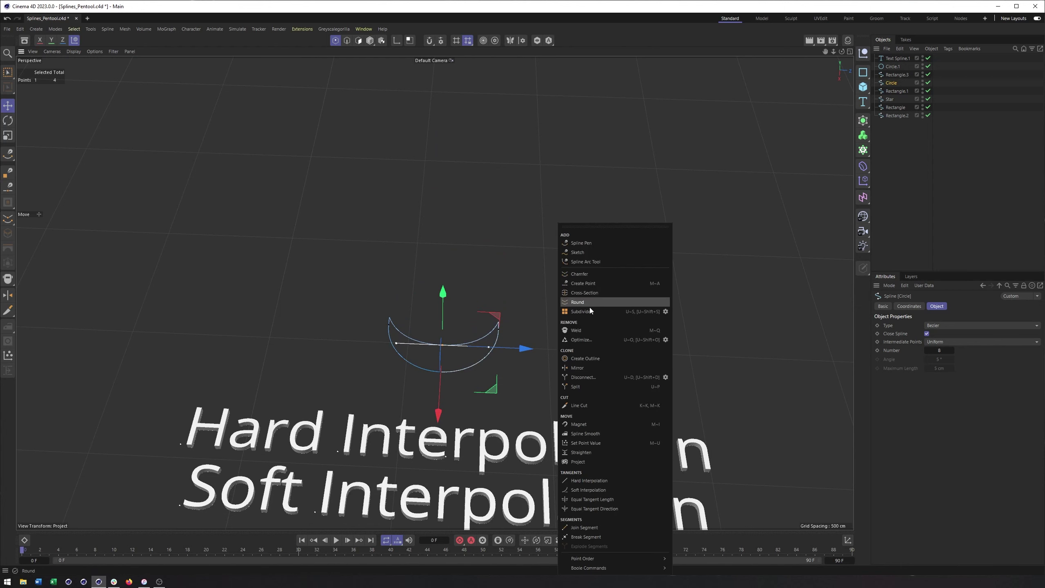
{"action": "left_click", "coordinate": [626, 486]}
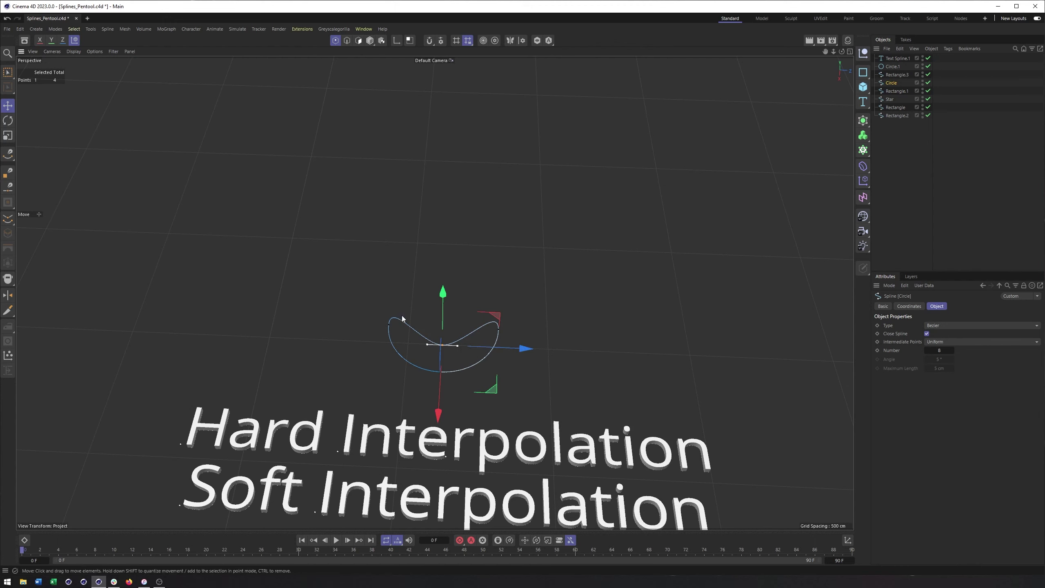
- Select all four points of the crescent-shaped spline with Rectangle Selection and apply Hard Interpolation to them
{"action": "scroll", "coordinate": [450, 360], "scroll_direction": "up", "scroll_amount": 3}
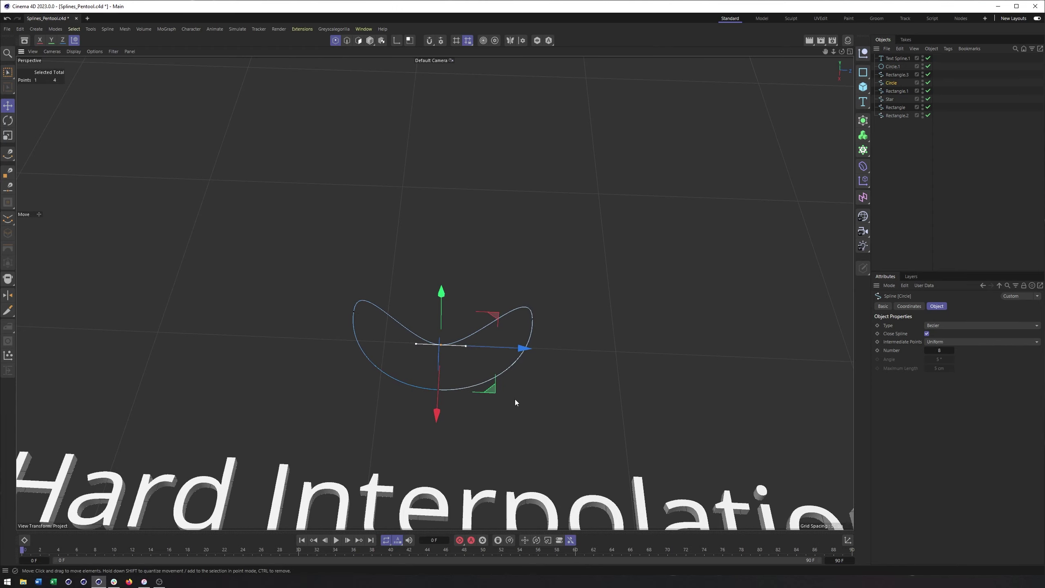
{"action": "scroll", "coordinate": [523, 388], "scroll_direction": "down", "scroll_amount": 3}
{"action": "scroll", "coordinate": [422, 392], "scroll_direction": "down", "scroll_amount": 8}
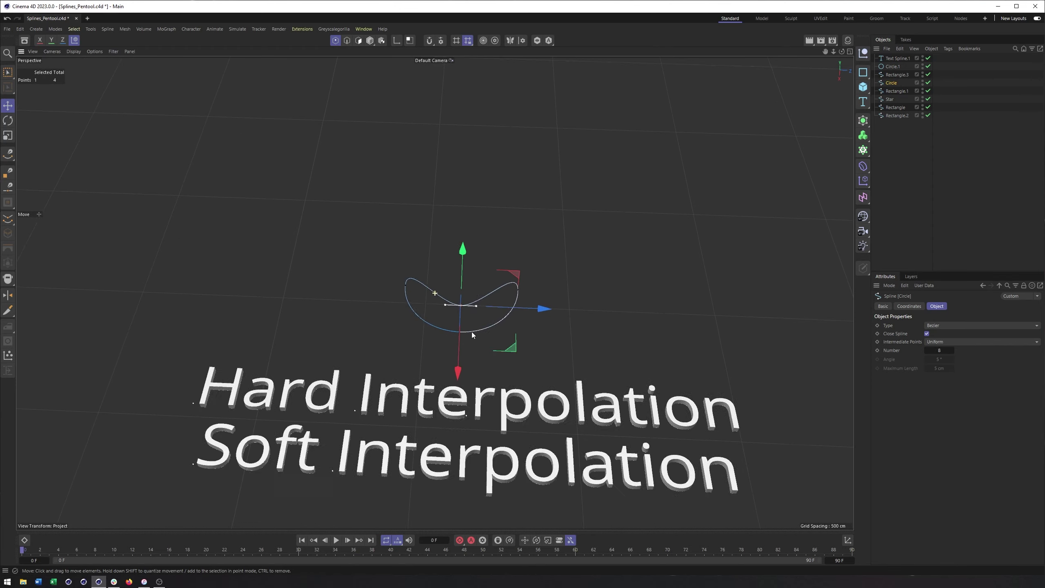
{"action": "middle_click_drag", "start_coordinate": [551, 399], "coordinate": [492, 388], "text": "alt"}
{"action": "scroll", "coordinate": [530, 330], "scroll_direction": "up", "scroll_amount": 5}
{"action": "middle_click_drag", "start_coordinate": [531, 327], "coordinate": [531, 335], "text": "alt"}
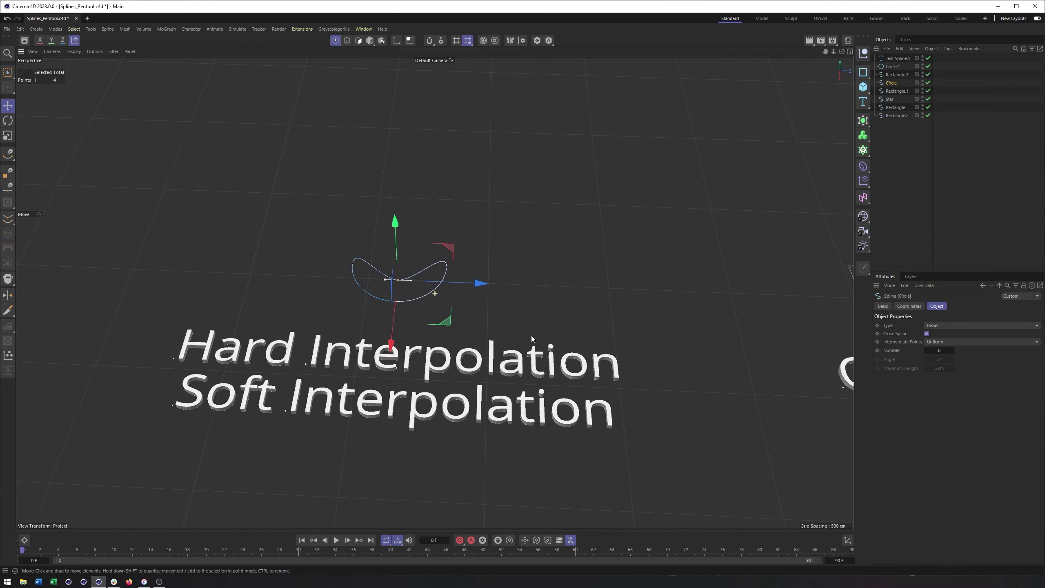
{"action": "left_click", "coordinate": [8, 72]}
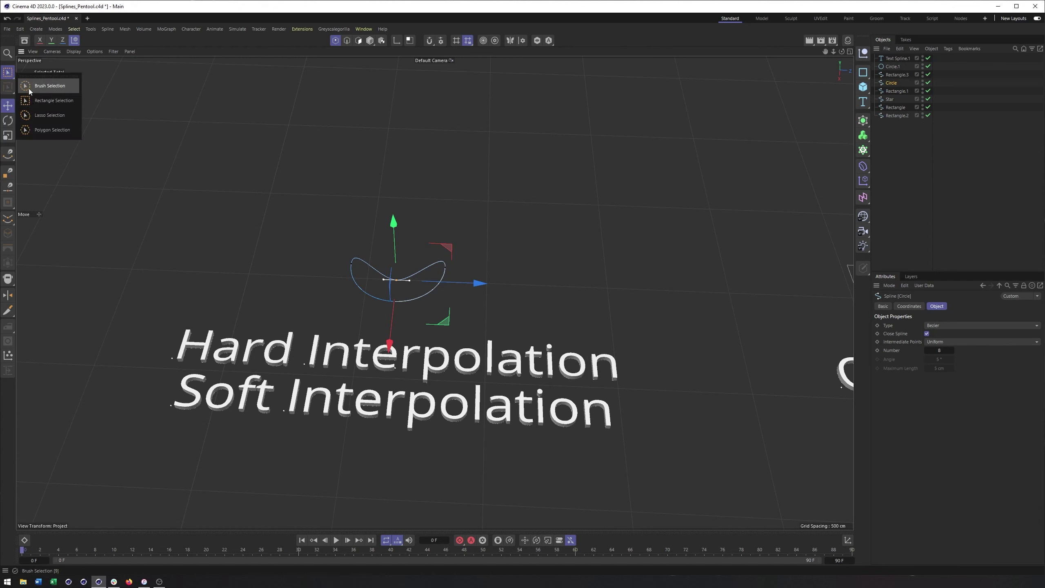
{"action": "left_click", "coordinate": [41, 101]}
{"action": "left_click_drag", "start_coordinate": [326, 226], "coordinate": [516, 337]}
{"action": "right_click", "coordinate": [571, 248]}
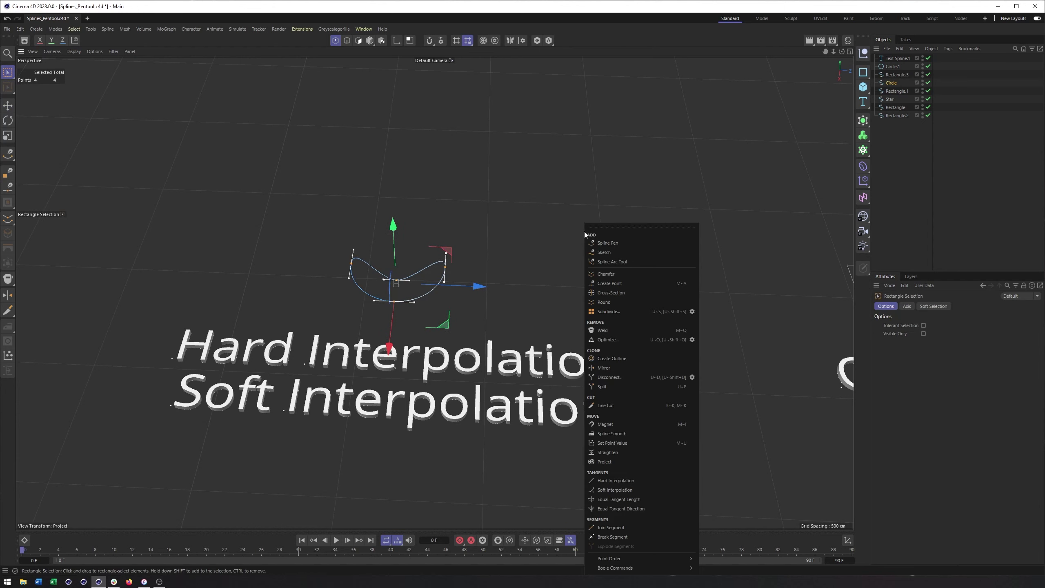
{"action": "left_click", "coordinate": [642, 484]}
- Return to object editing and select the rectangle spline above the Chamfer label
{"action": "middle_click_drag", "start_coordinate": [661, 367], "coordinate": [418, 346], "text": "alt"}
{"action": "left_click", "coordinate": [370, 41]}
{"action": "left_click", "coordinate": [499, 261]}
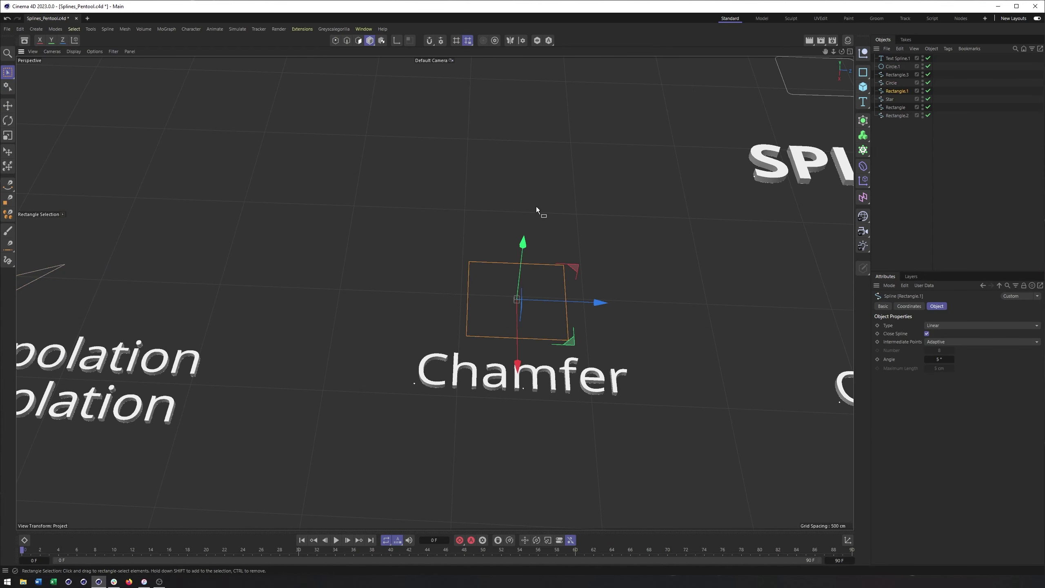
{"action": "left_click", "coordinate": [868, 77]}
{"action": "middle_click_drag", "start_coordinate": [528, 273], "coordinate": [504, 284], "text": "alt"}
- Switch to point editing and select two diagonally opposite corner points of the rectangle above the Chamfer label
{"action": "left_click", "coordinate": [337, 40]}
{"action": "scroll", "coordinate": [470, 296], "scroll_direction": "up", "scroll_amount": 8}
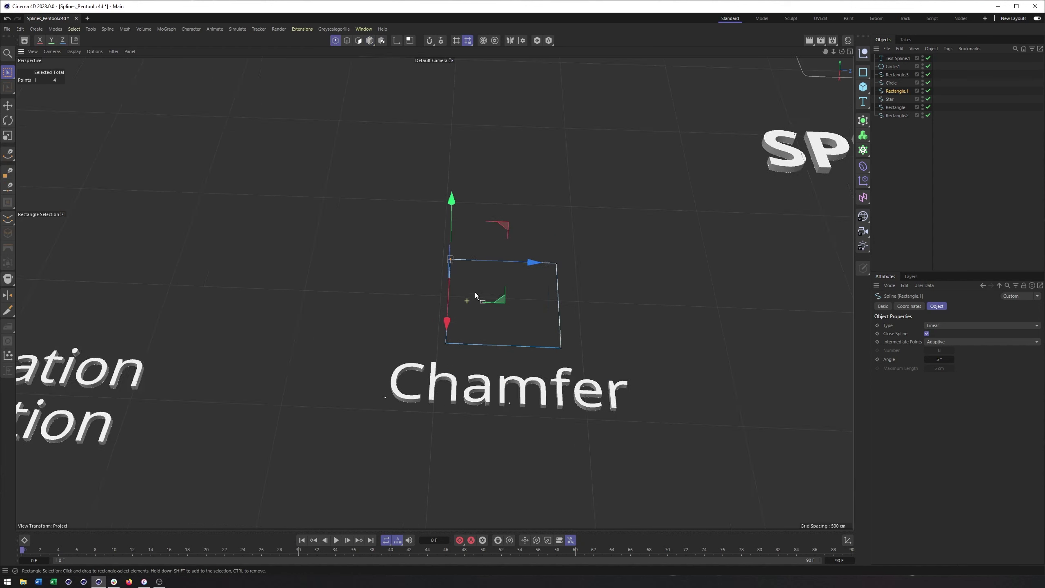
{"action": "scroll", "coordinate": [482, 283], "scroll_direction": "down", "scroll_amount": 3}
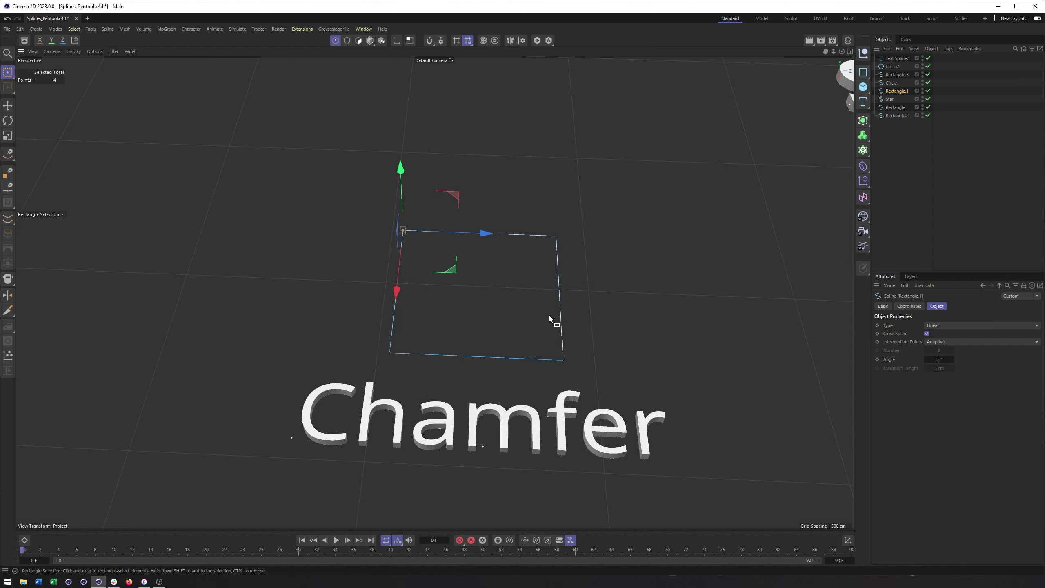
{"action": "left_click_drag", "start_coordinate": [571, 359], "coordinate": [576, 369], "text": "shift"}
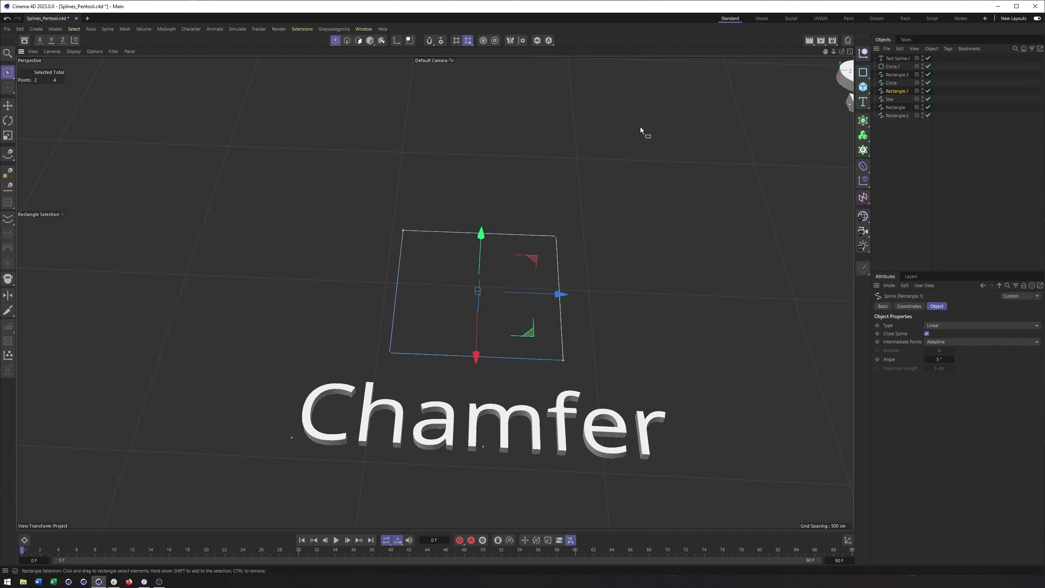
- Chamfer the two selected corners with a radius of about 136 cm and chamfer the resulting points again by about 206 cm
{"action": "right_click", "coordinate": [640, 151]}
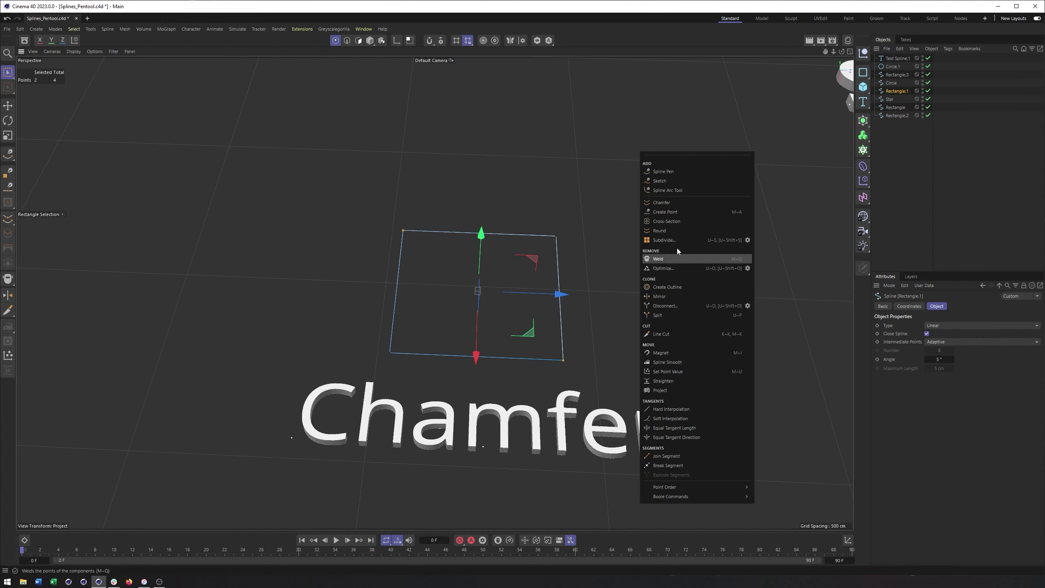
{"action": "left_click", "coordinate": [679, 203]}
{"action": "left_click_drag", "start_coordinate": [506, 185], "coordinate": [562, 185]}
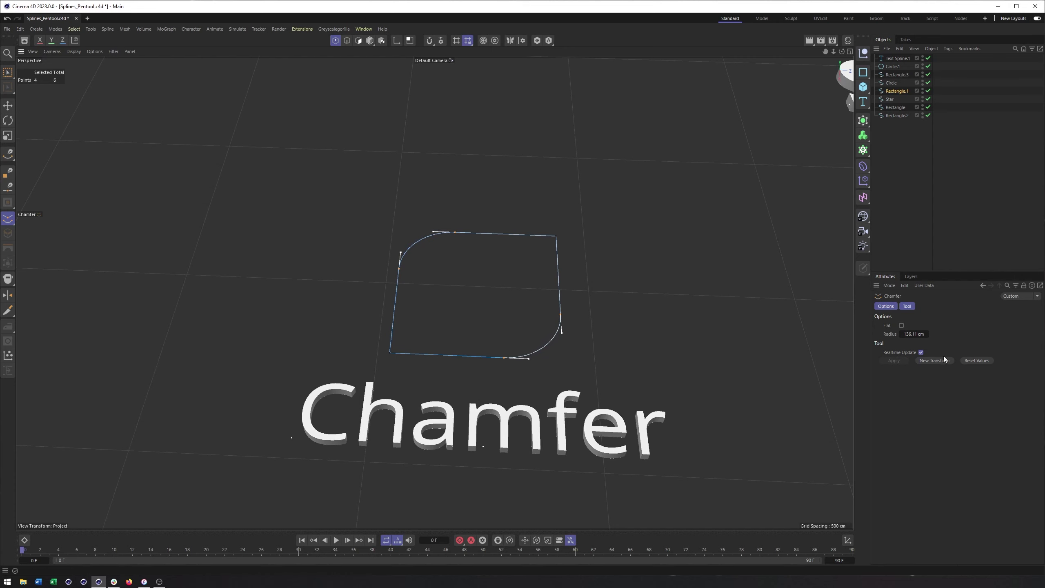
{"action": "middle_click_drag", "start_coordinate": [501, 316], "coordinate": [487, 335], "text": "alt"}
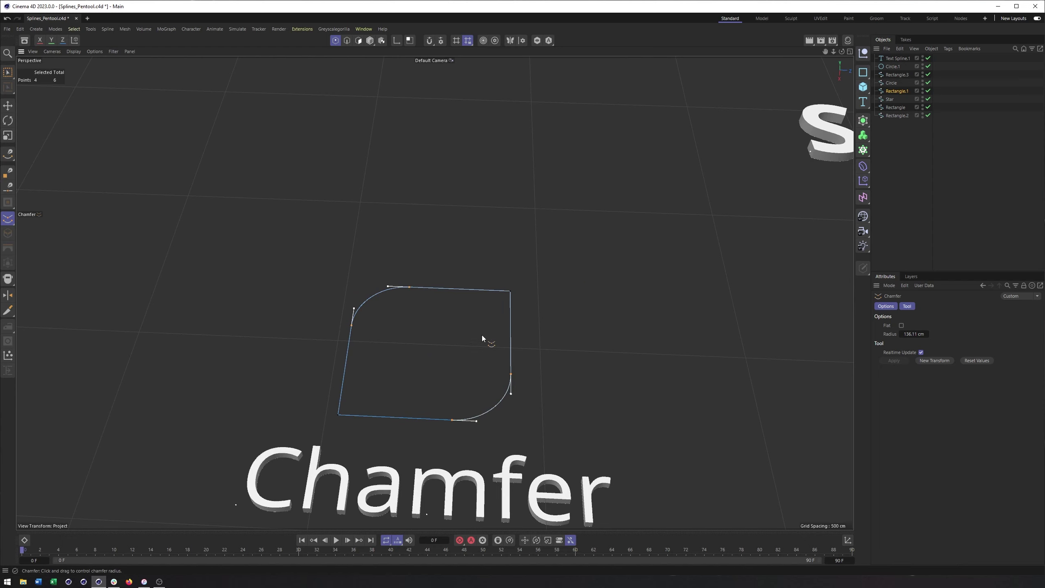
{"action": "mouse_move", "coordinate": [452, 348]}
{"action": "middle_mouse_down", "text": "alt"}
{"action": "mouse_move", "coordinate": [462, 332]}
{"action": "mouse_move", "coordinate": [449, 339]}
{"action": "middle_mouse_up", "text": "alt"}
{"action": "left_click_drag", "start_coordinate": [448, 340], "coordinate": [434, 285], "text": "alt"}
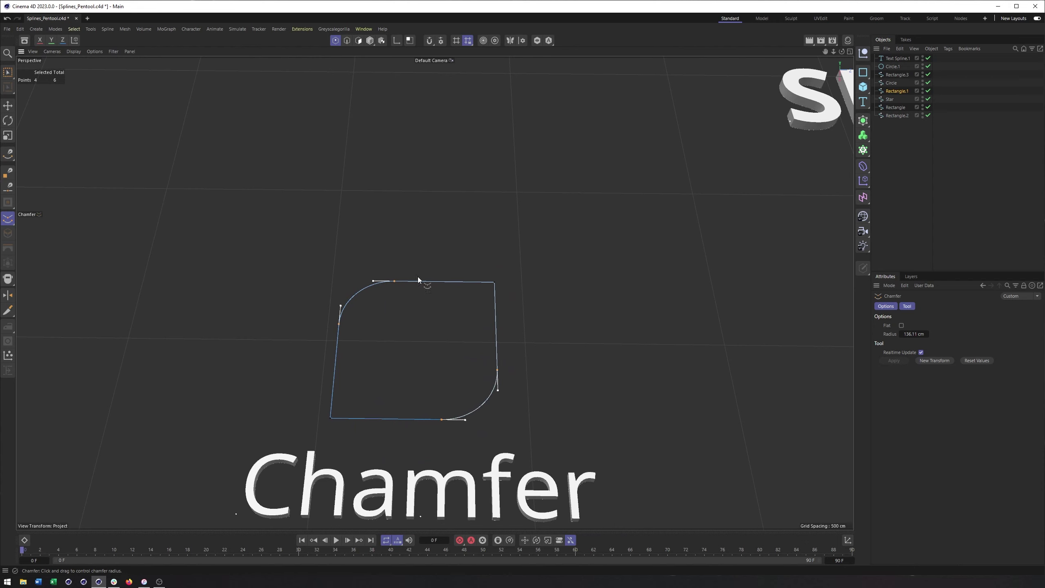
{"action": "left_click_drag", "start_coordinate": [368, 336], "coordinate": [433, 336]}
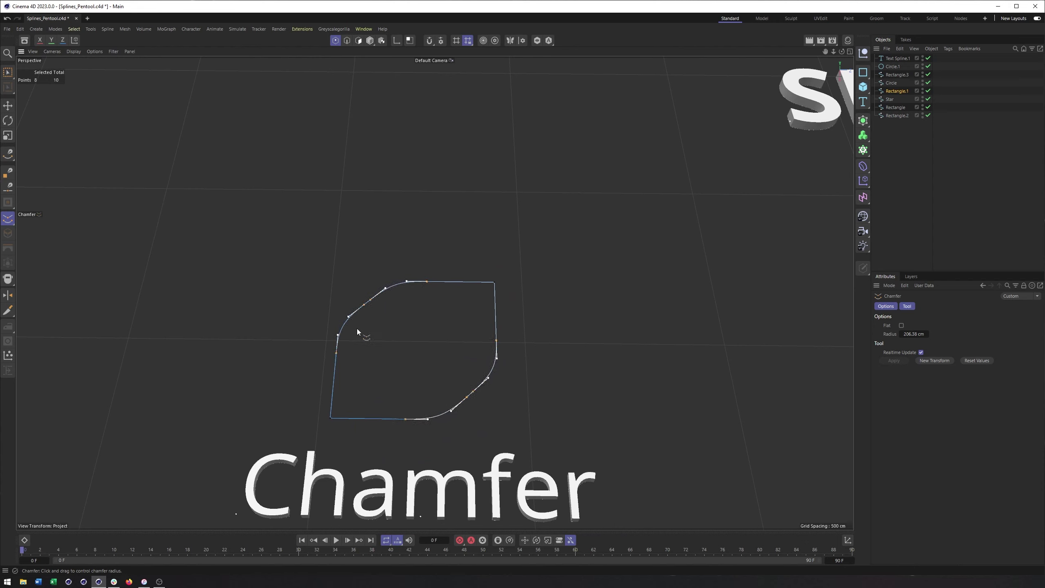
- Undo both chamfers and chamfer the rectangle's two opposite corners into a leaf shape with a radius of about 341 cm
{"action": "key", "text": "ctrl+z"}
{"action": "key", "text": "ctrl+z"}
{"action": "left_click_drag", "start_coordinate": [382, 341], "coordinate": [503, 340]}
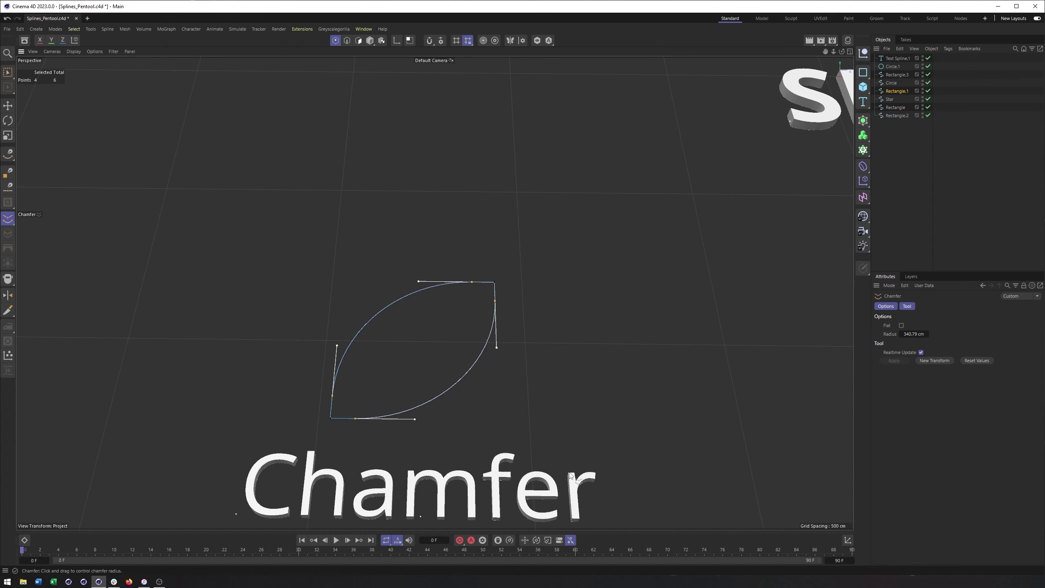
- Return to object editing with the Move tool and select the star spline above the Create Outline label
{"action": "middle_click_drag", "start_coordinate": [570, 475], "coordinate": [561, 435], "text": "alt"}
{"action": "right_click_drag", "start_coordinate": [497, 332], "coordinate": [435, 331], "text": "alt"}
{"action": "middle_click_drag", "start_coordinate": [527, 340], "coordinate": [444, 340], "text": "alt"}
{"action": "middle_click_drag", "start_coordinate": [510, 354], "coordinate": [486, 354], "text": "alt"}
{"action": "middle_click_drag", "start_coordinate": [556, 390], "coordinate": [263, 391], "text": "alt"}
{"action": "right_click_drag", "start_coordinate": [377, 377], "coordinate": [411, 368], "text": "alt"}
{"action": "middle_click_drag", "start_coordinate": [411, 368], "coordinate": [388, 387], "text": "alt"}
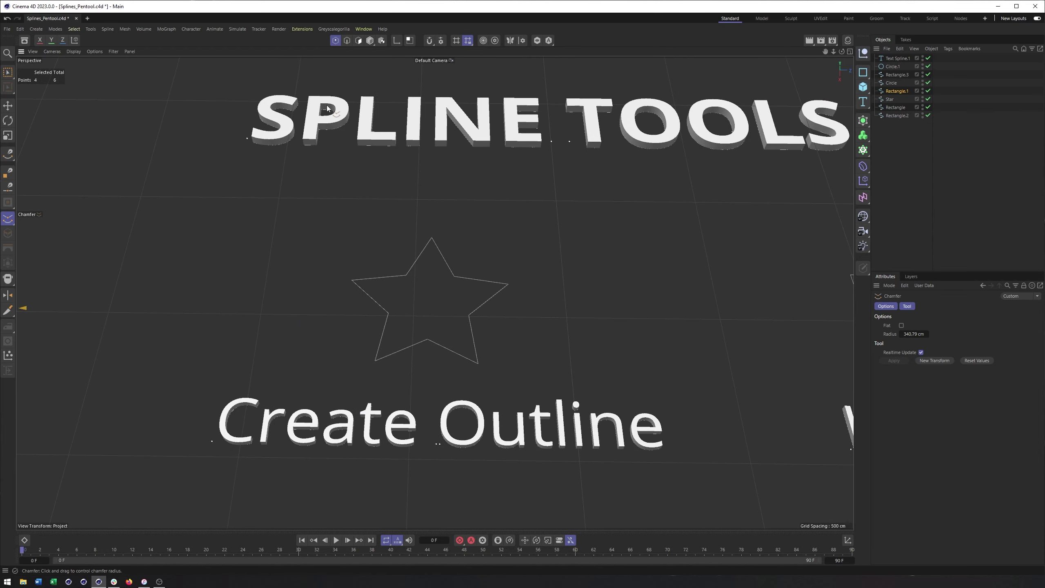
{"action": "left_click", "coordinate": [359, 41]}
{"action": "middle_click_drag", "start_coordinate": [472, 237], "coordinate": [478, 239], "text": "alt"}
{"action": "key", "text": "e"}
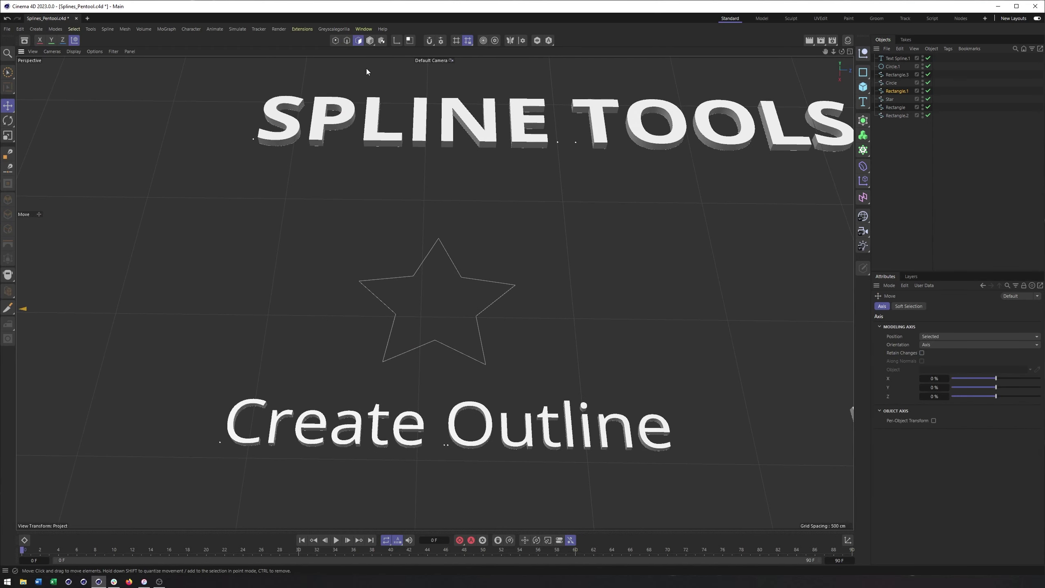
{"action": "left_click", "coordinate": [370, 41]}
{"action": "left_click", "coordinate": [422, 267]}
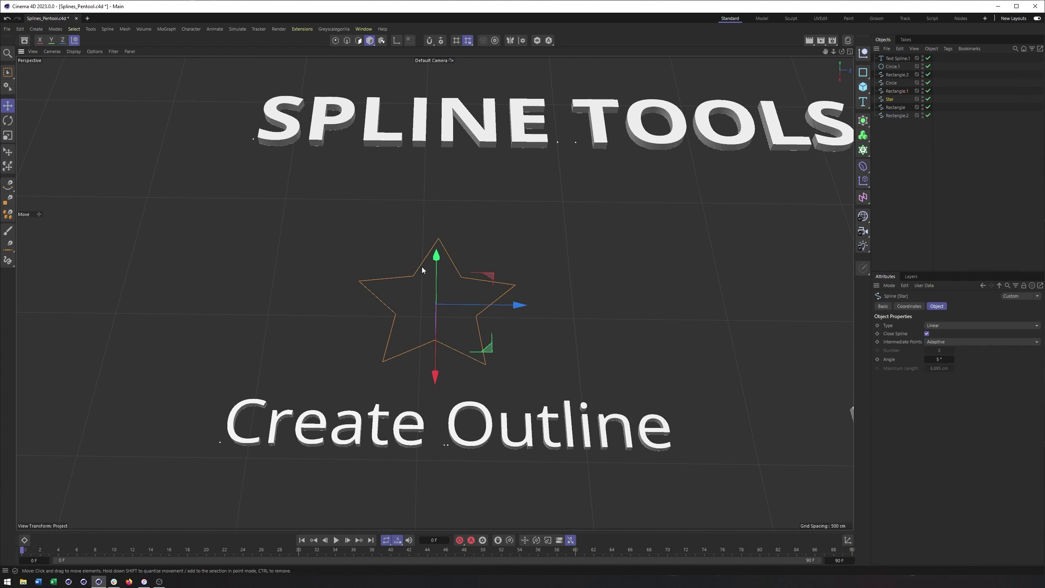
- Try to make a scaled copy of the star spline and undo it
{"action": "right_click_drag", "start_coordinate": [445, 305], "coordinate": [473, 293], "text": "alt"}
{"action": "middle_click_drag", "start_coordinate": [473, 293], "coordinate": [466, 319], "text": "alt"}
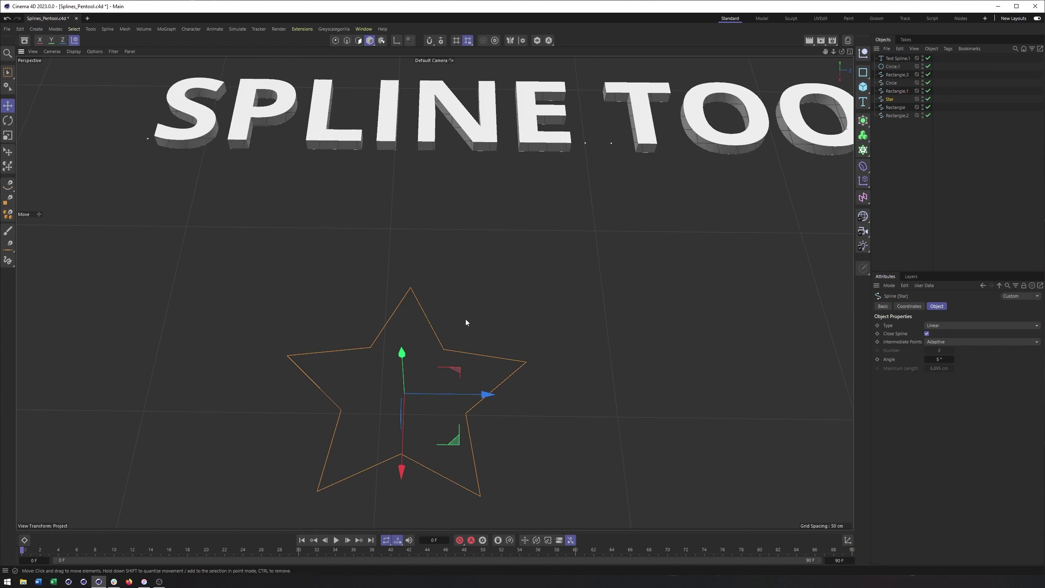
{"action": "middle_click_drag", "start_coordinate": [433, 386], "coordinate": [441, 362], "text": "alt"}
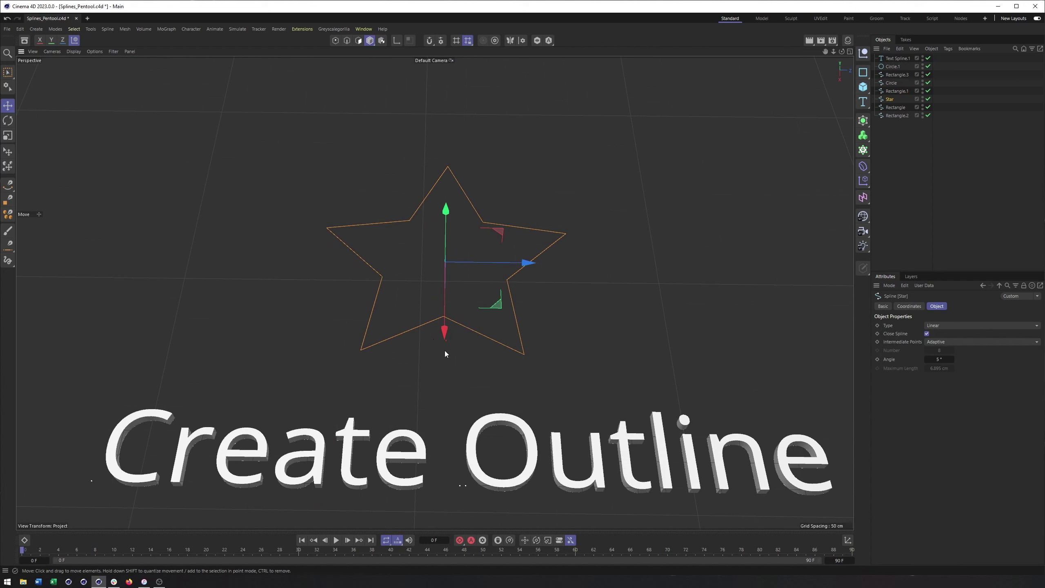
{"action": "key", "text": "t"}
{"action": "left_click_drag", "start_coordinate": [442, 347], "coordinate": [472, 273], "text": "ctrl"}
{"action": "key", "text": "ctrl+z"}
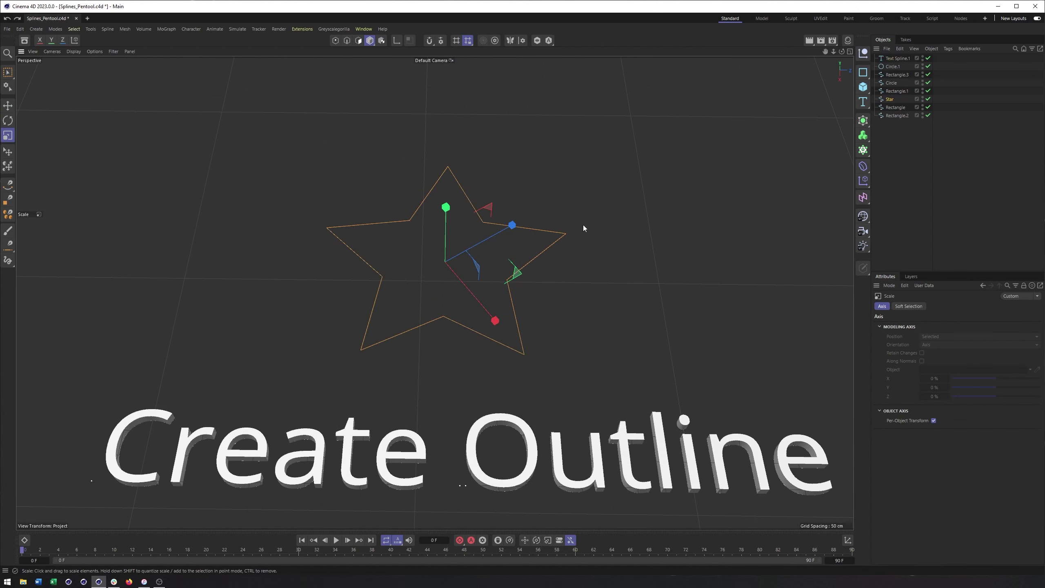
{"action": "left_click", "coordinate": [509, 227]}
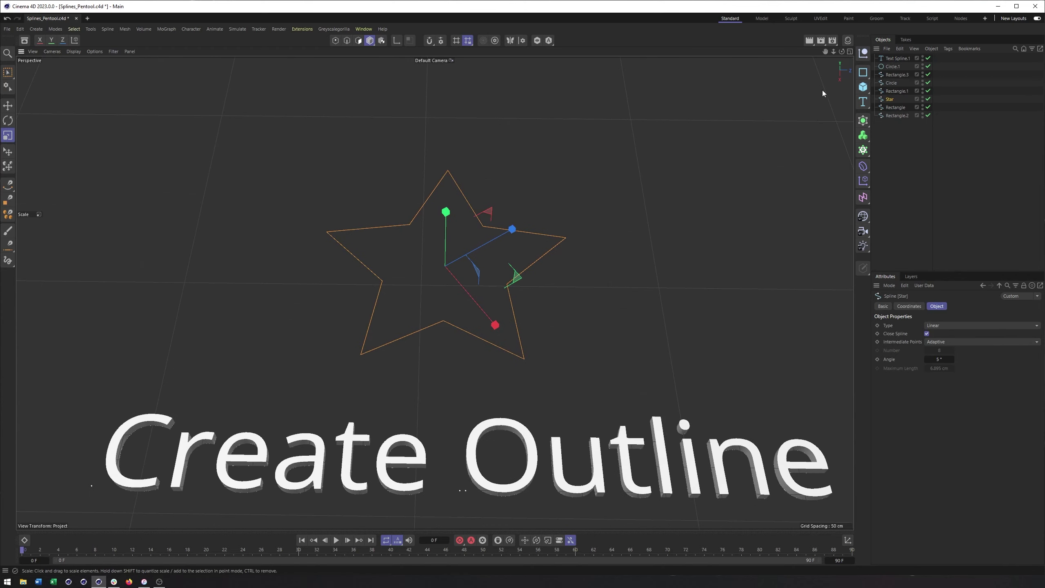
- Try the star spline in an Extrude generator, take it back out, delete the generator and reselect the star
{"action": "left_click", "coordinate": [863, 123]}
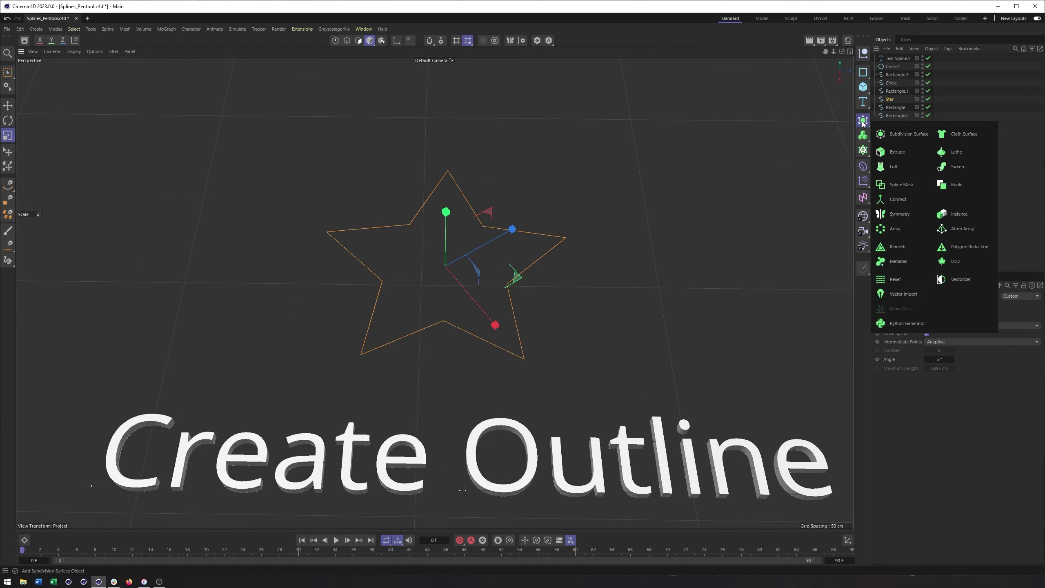
{"action": "left_click", "coordinate": [882, 153], "text": "alt"}
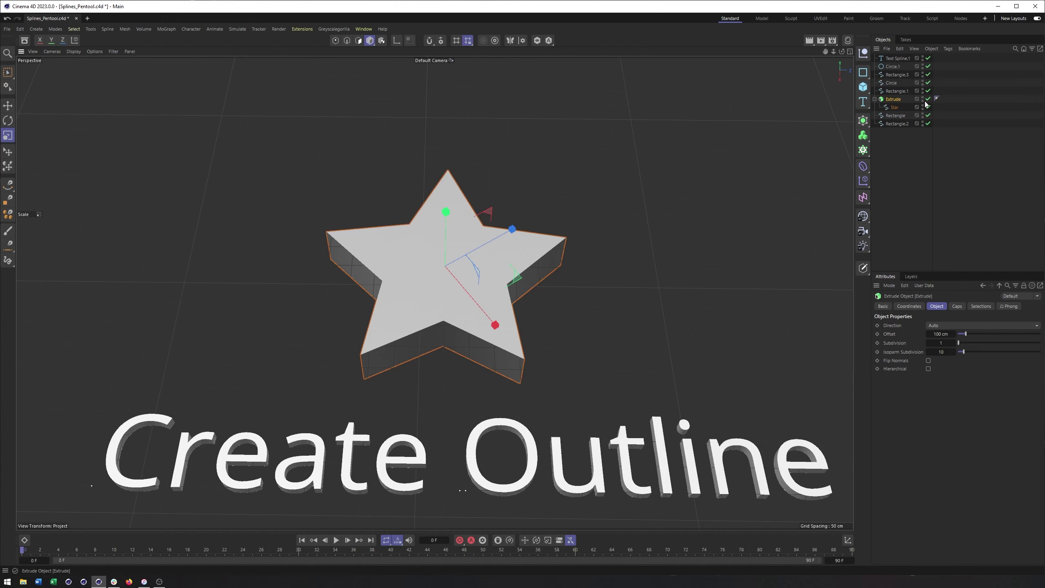
{"action": "left_click_drag", "start_coordinate": [899, 108], "coordinate": [897, 115]}
{"action": "left_click", "coordinate": [894, 99]}
{"action": "key", "text": "Delete"}
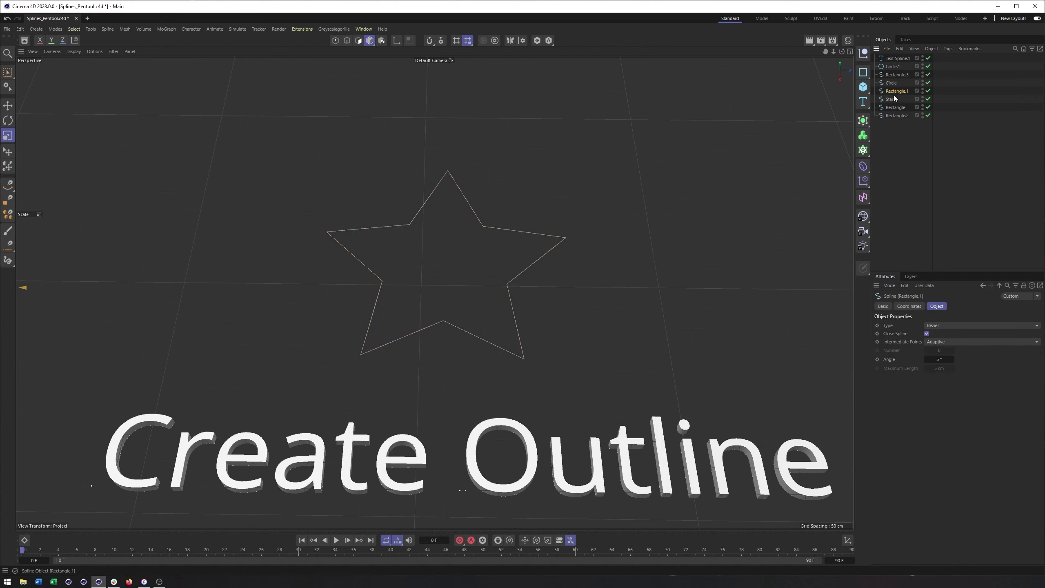
{"action": "left_click", "coordinate": [890, 99]}
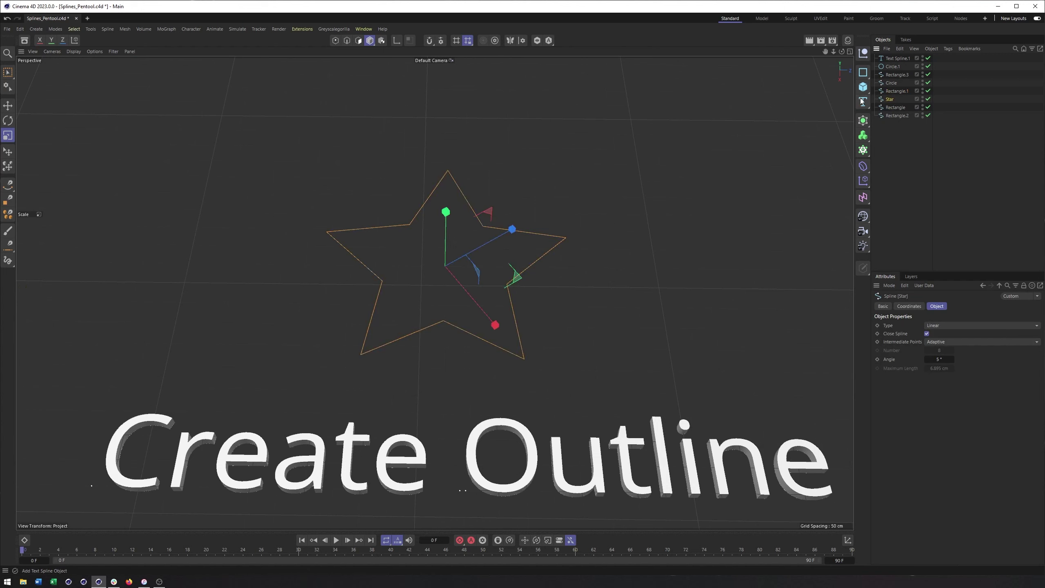
{"action": "left_click", "coordinate": [863, 120]}
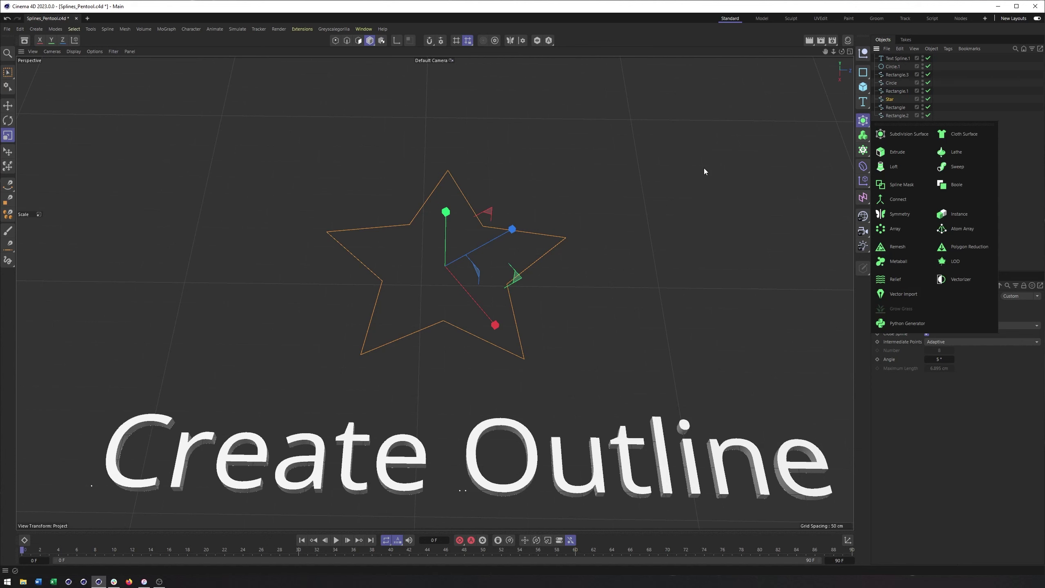
- Switch the star spline to point editing and use Create Outline to add a larger outline around it
{"action": "left_click", "coordinate": [335, 41]}
{"action": "left_click", "coordinate": [482, 227]}
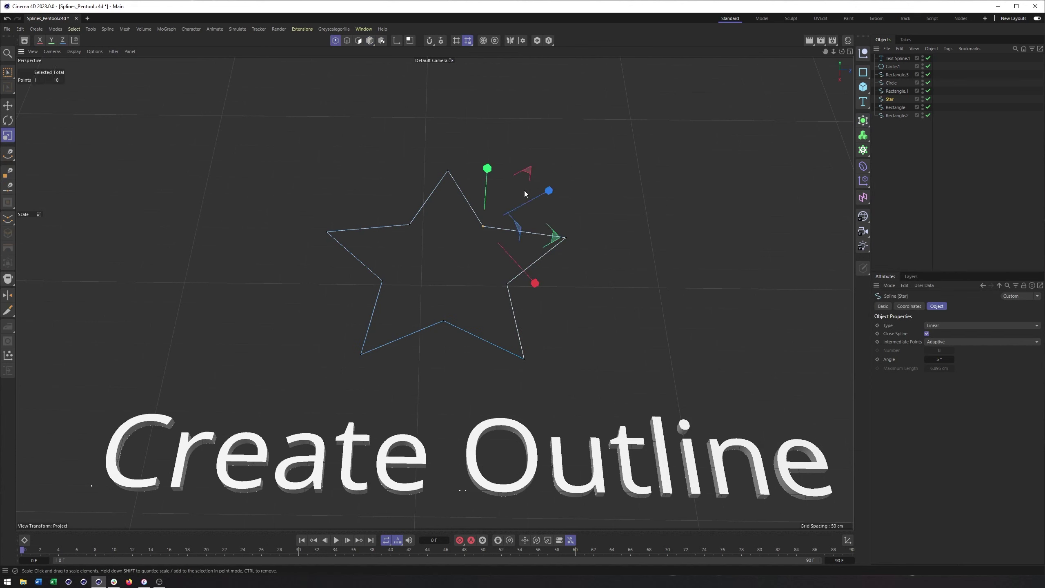
{"action": "right_click", "coordinate": [590, 140]}
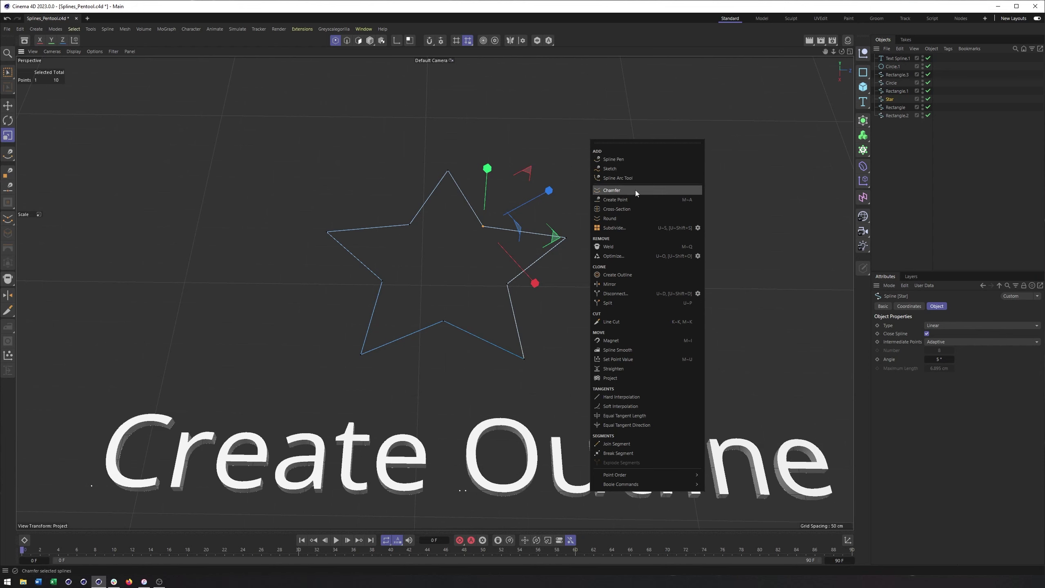
{"action": "left_click", "coordinate": [617, 275]}
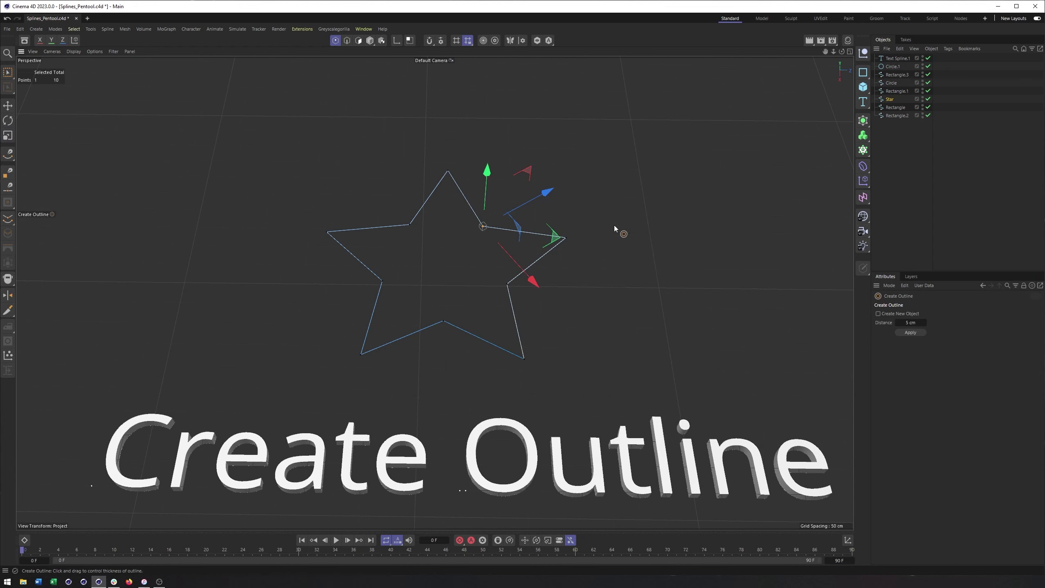
{"action": "left_click_drag", "start_coordinate": [613, 275], "coordinate": [659, 275]}
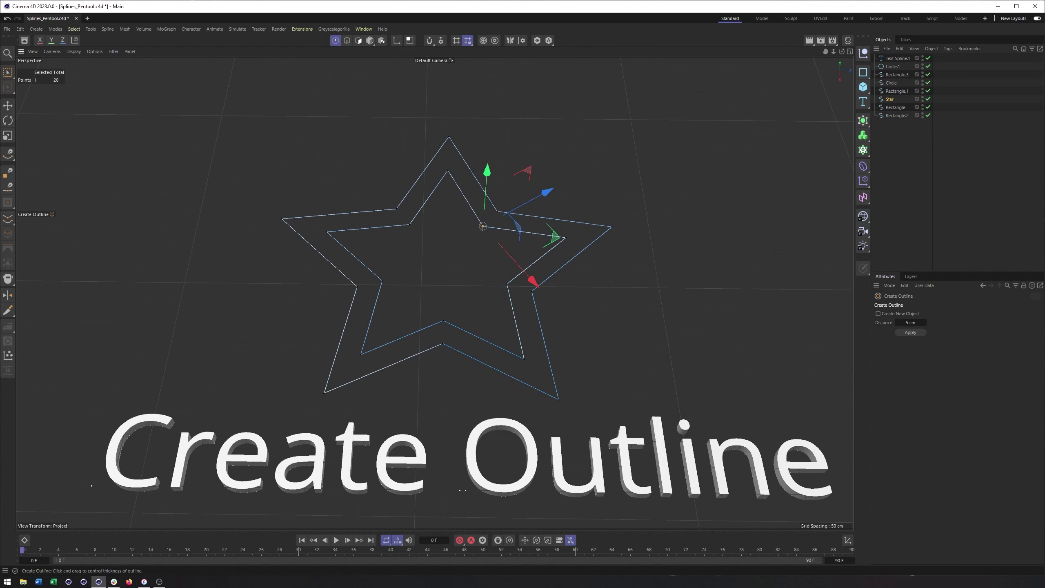
- Extrude the outlined star as the child of an Extrude generator, and undo both the extrusion and the outline
{"action": "left_click", "coordinate": [863, 120]}
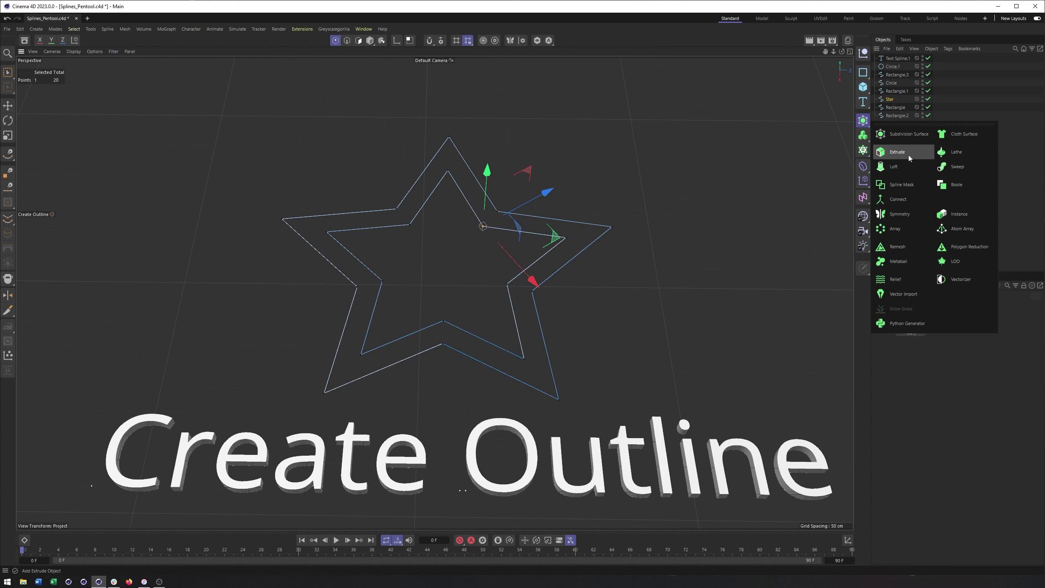
{"action": "left_click", "coordinate": [885, 152], "text": "alt"}
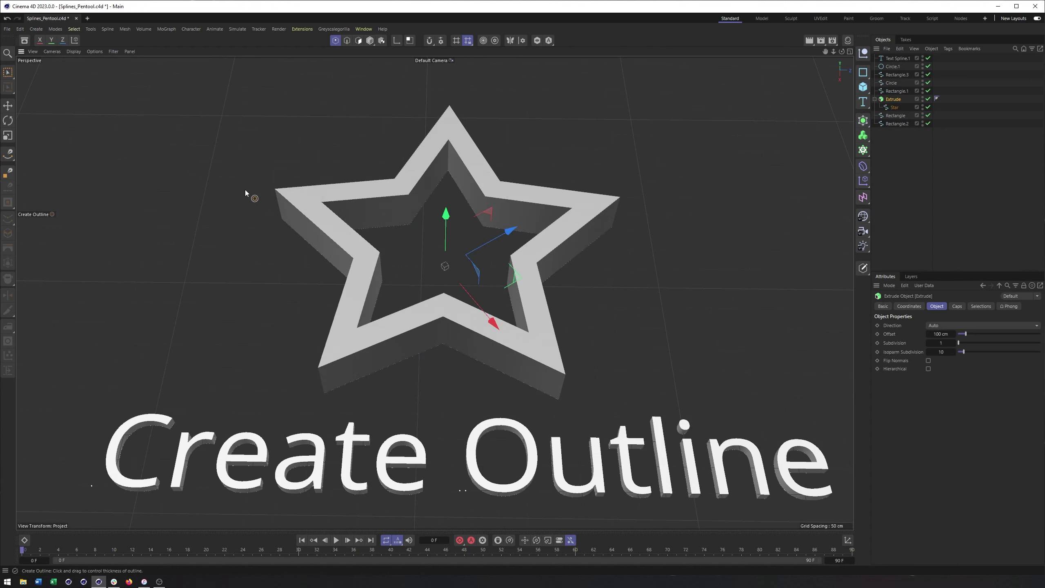
{"action": "middle_click_drag", "start_coordinate": [524, 210], "coordinate": [433, 291], "text": "alt"}
{"action": "right_click_drag", "start_coordinate": [475, 293], "coordinate": [423, 301], "text": "alt"}
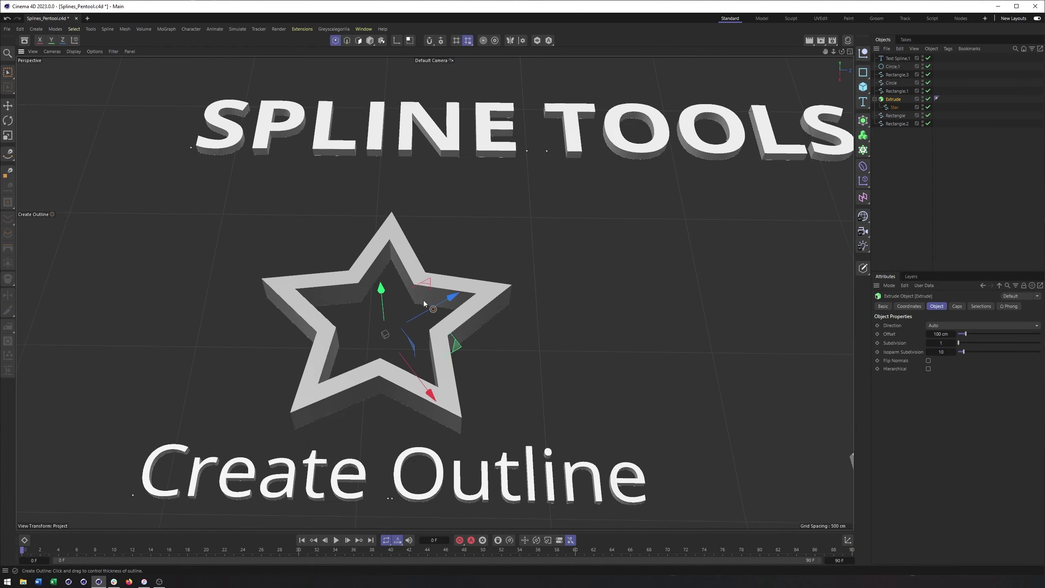
{"action": "middle_click_drag", "start_coordinate": [424, 301], "coordinate": [424, 285], "text": "alt"}
{"action": "right_click_drag", "start_coordinate": [428, 287], "coordinate": [420, 286], "text": "alt"}
{"action": "key", "text": "ctrl+z"}
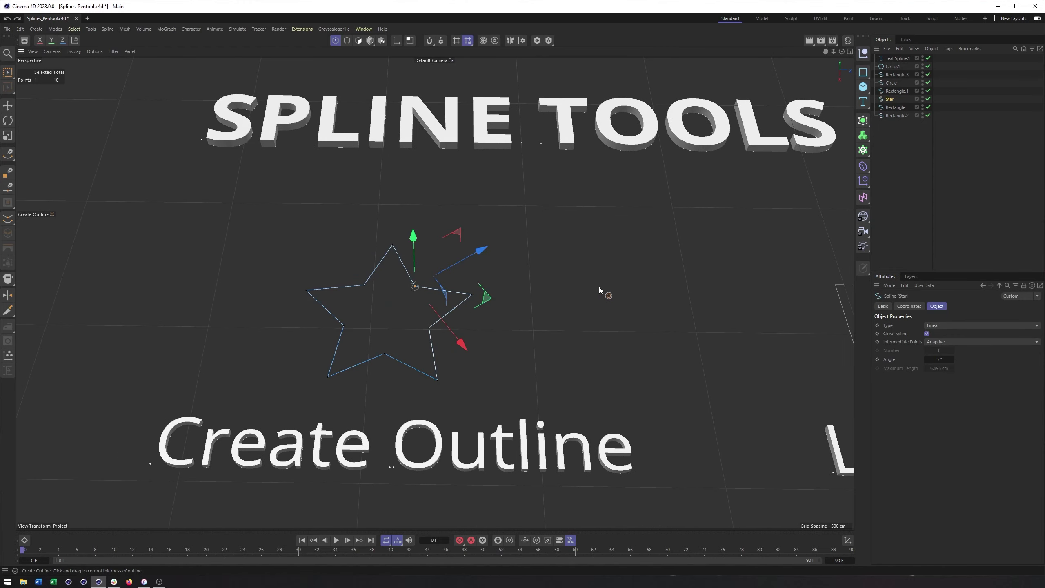
- Select the square spline above the Line Cut label
{"action": "middle_click_drag", "start_coordinate": [604, 301], "coordinate": [539, 293], "text": "alt"}
{"action": "right_click_drag", "start_coordinate": [637, 337], "coordinate": [591, 344], "text": "alt"}
{"action": "middle_click_drag", "start_coordinate": [648, 362], "coordinate": [562, 344], "text": "alt"}
{"action": "right_click_drag", "start_coordinate": [553, 321], "coordinate": [498, 283], "text": "alt"}
{"action": "middle_click_drag", "start_coordinate": [490, 375], "coordinate": [613, 218], "text": "alt"}
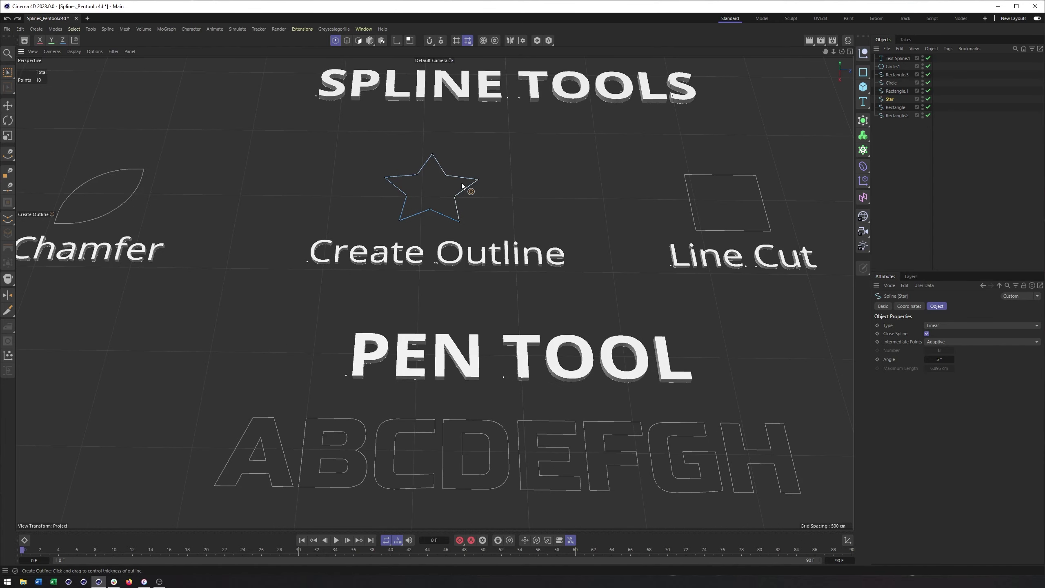
{"action": "middle_click_drag", "start_coordinate": [459, 195], "coordinate": [334, 188], "text": "alt"}
{"action": "right_click_drag", "start_coordinate": [434, 247], "coordinate": [415, 240], "text": "alt"}
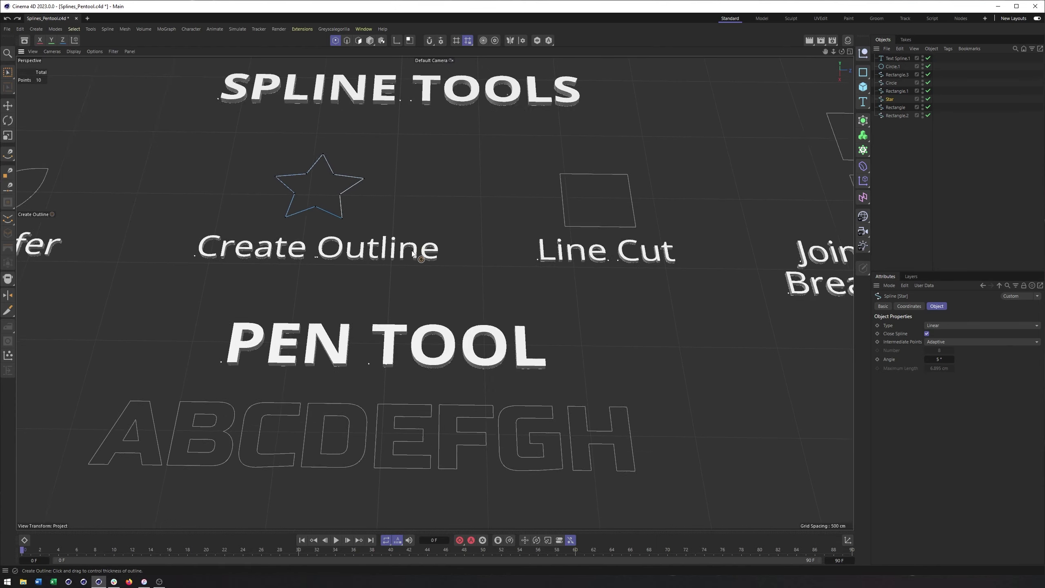
{"action": "middle_click_drag", "start_coordinate": [415, 240], "coordinate": [456, 252], "text": "alt"}
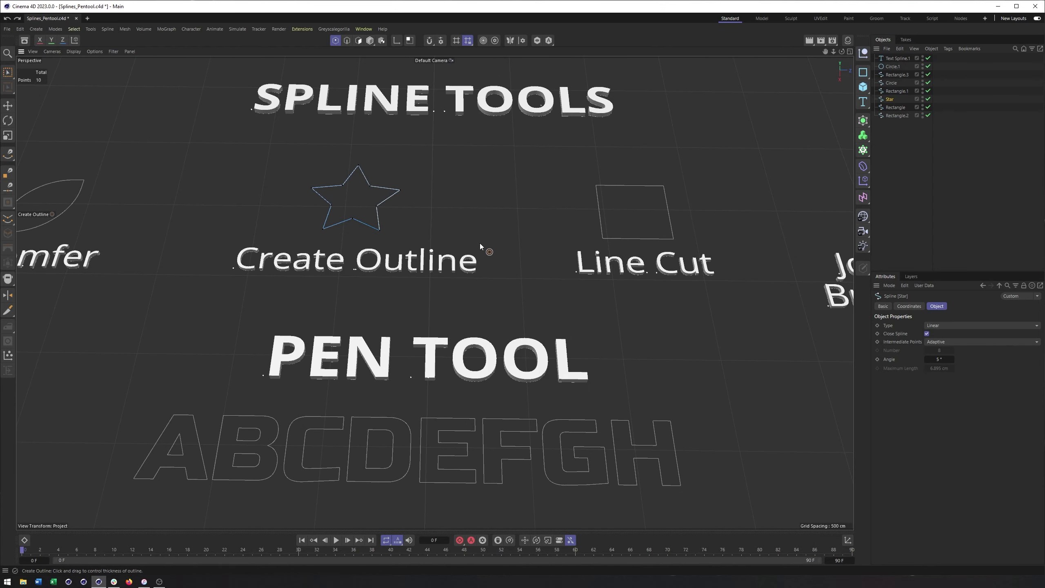
{"action": "scroll", "coordinate": [624, 242], "scroll_direction": "up", "scroll_amount": 6}
{"action": "scroll", "coordinate": [623, 240], "scroll_direction": "up", "scroll_amount": 1}
{"action": "middle_click_drag", "start_coordinate": [657, 204], "coordinate": [514, 299], "text": "alt"}
{"action": "right_click_drag", "start_coordinate": [514, 299], "coordinate": [594, 283], "text": "alt"}
{"action": "left_click", "coordinate": [895, 107]}
{"action": "middle_click_drag", "start_coordinate": [621, 251], "coordinate": [538, 282], "text": "alt"}
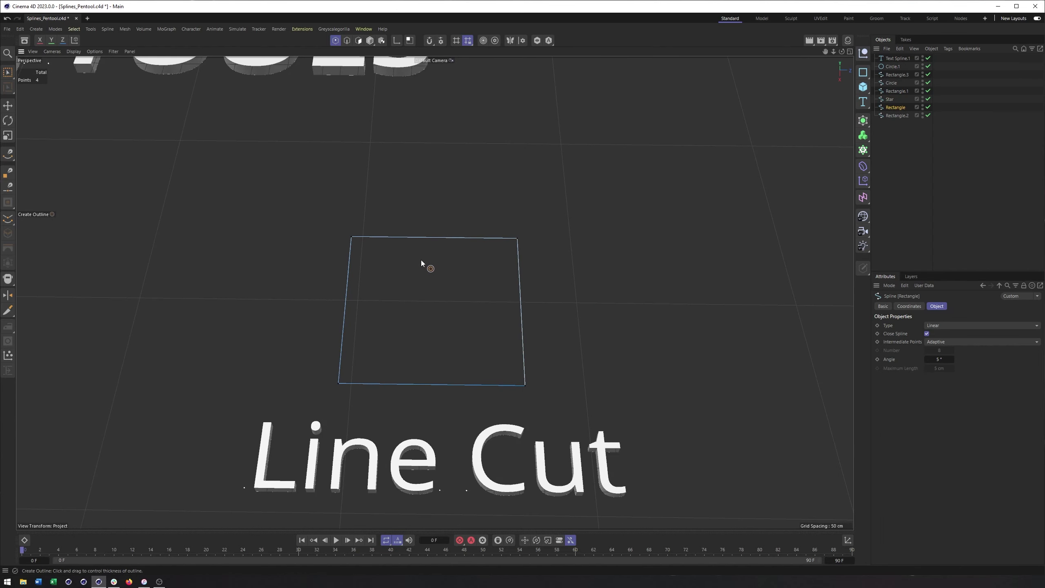
- Try a Line Cut down through the middle of the square spline in the perspective view
{"action": "right_click", "coordinate": [449, 177]}
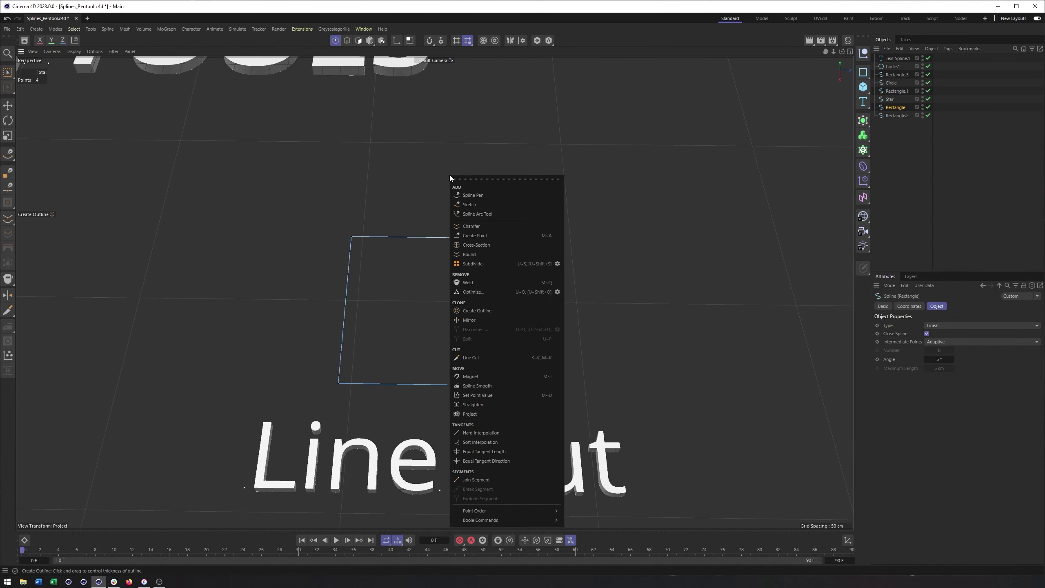
{"action": "left_click", "coordinate": [471, 357]}
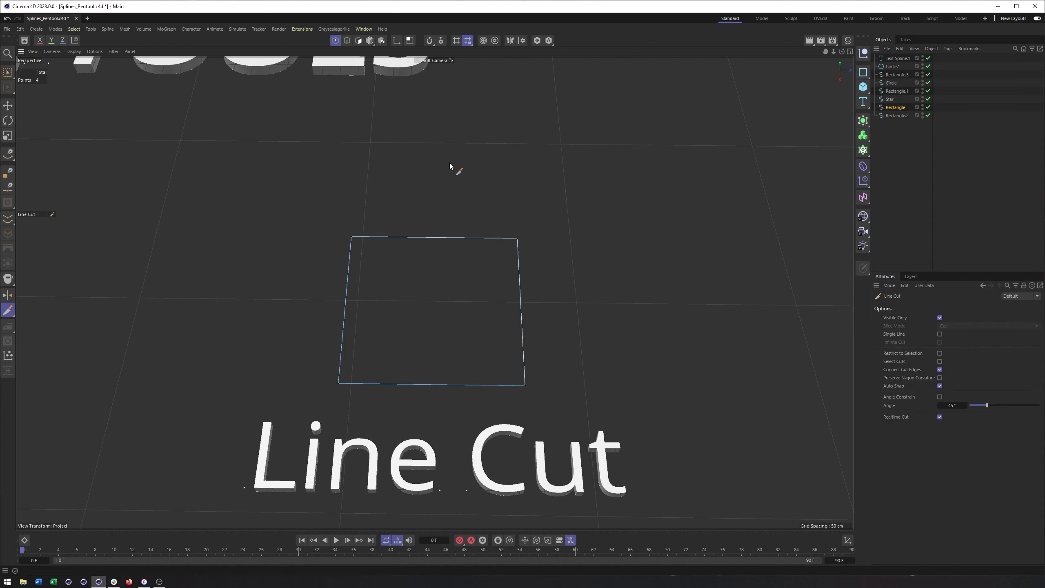
{"action": "left_click", "coordinate": [440, 131]}
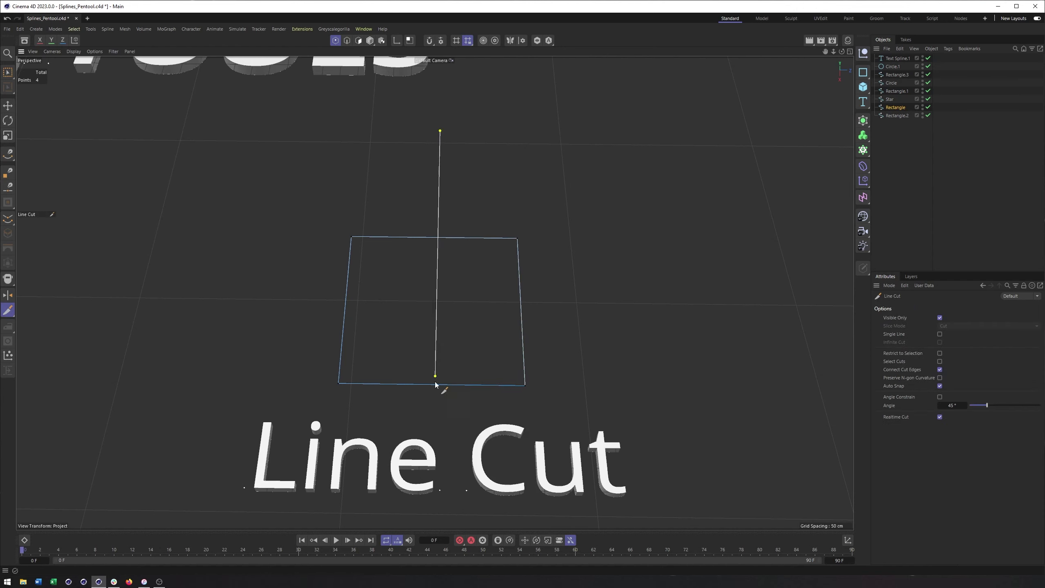
{"action": "left_click", "coordinate": [433, 422]}
{"action": "key", "text": "space"}
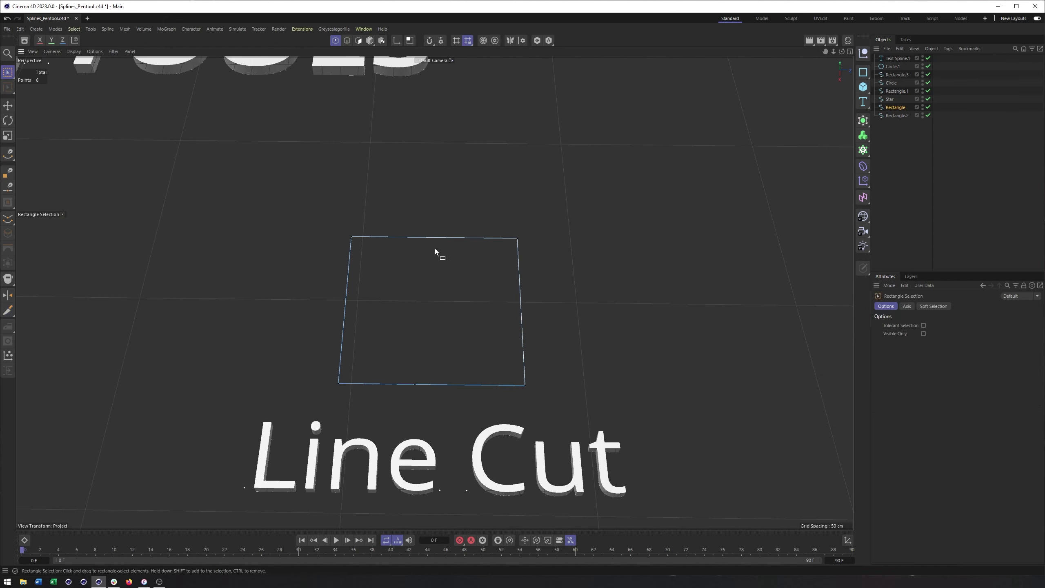
{"action": "left_click_drag", "start_coordinate": [440, 268], "coordinate": [470, 357], "text": "alt"}
{"action": "middle_click_drag", "start_coordinate": [470, 357], "coordinate": [428, 152], "text": "alt"}
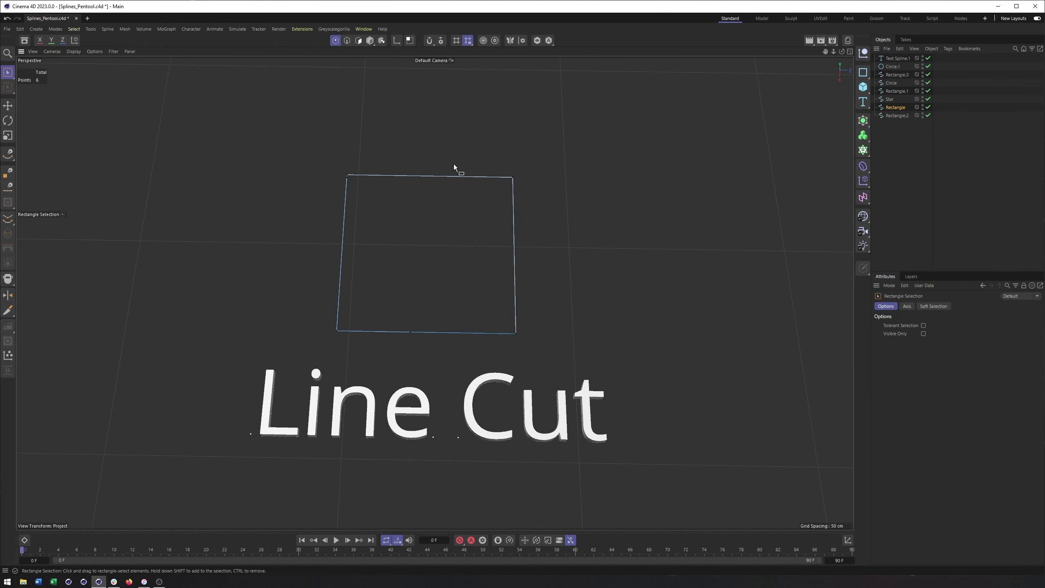
- In the maximized Top view, cut the square spline vertically through its middle with Line Cut
{"action": "left_click", "coordinate": [850, 52]}
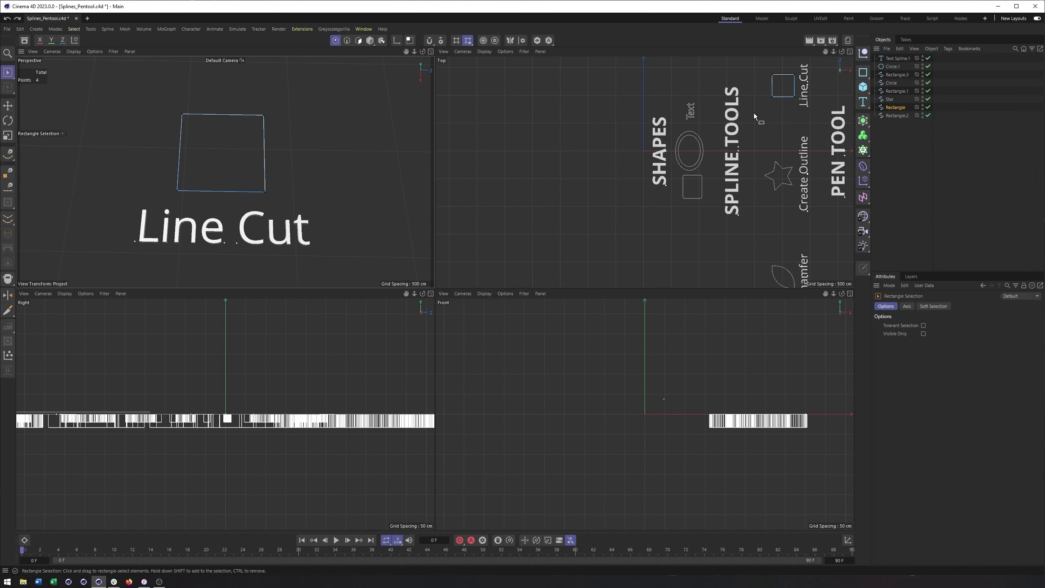
{"action": "left_click", "coordinate": [850, 52]}
{"action": "left_click_drag", "start_coordinate": [654, 234], "coordinate": [473, 328], "text": "alt"}
{"action": "middle_click_drag", "start_coordinate": [472, 328], "coordinate": [389, 47], "text": "alt"}
{"action": "right_click_drag", "start_coordinate": [527, 317], "coordinate": [554, 299], "text": "alt"}
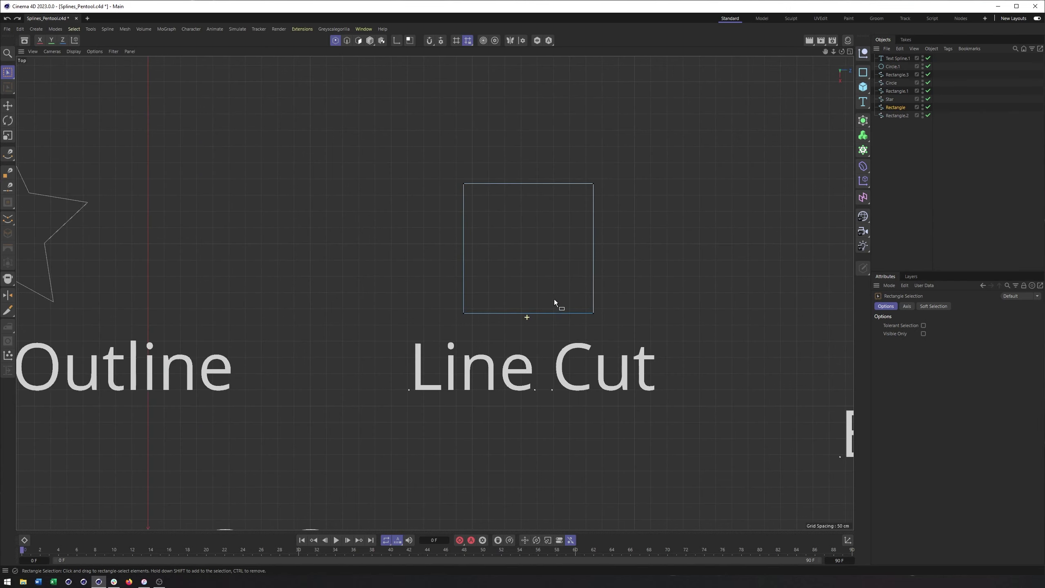
{"action": "key", "text": "k"}
{"action": "key", "text": "k"}
{"action": "left_click_drag", "start_coordinate": [529, 161], "coordinate": [534, 332]}
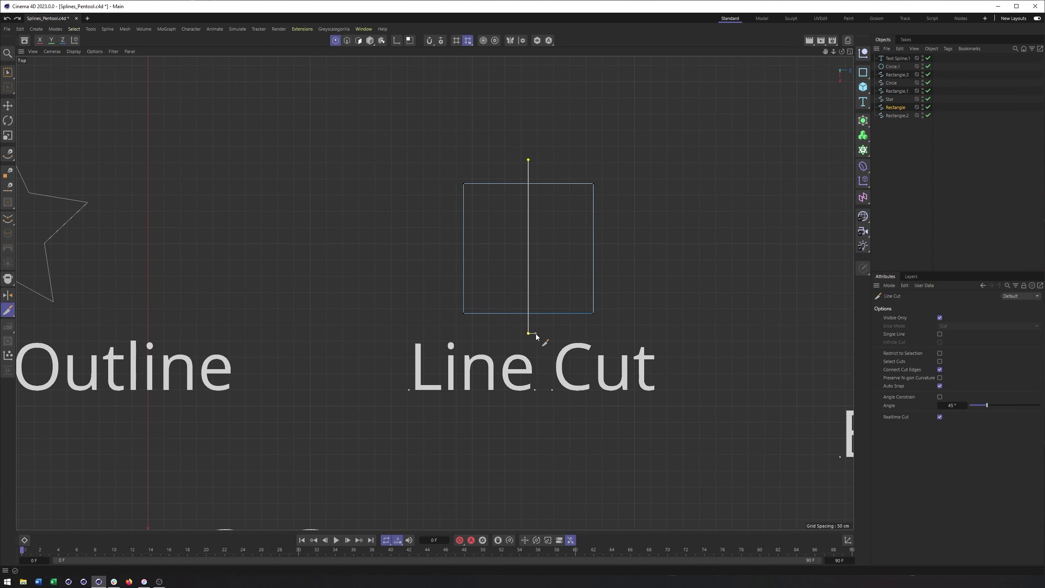
{"action": "key", "text": "space"}
- Scale the square's two right corner points to about 58% of their spacing and move them inward toward the cut
{"action": "right_click_drag", "start_coordinate": [539, 284], "coordinate": [532, 204], "text": "alt"}
{"action": "left_click_drag", "start_coordinate": [507, 117], "coordinate": [551, 364]}
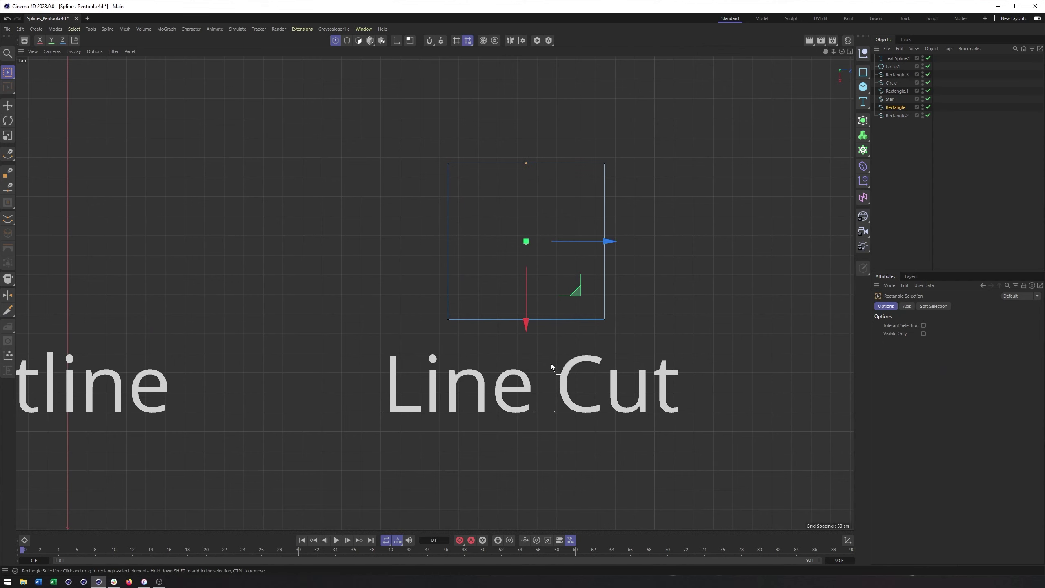
{"action": "right_click_drag", "start_coordinate": [519, 277], "coordinate": [528, 273], "text": "alt"}
{"action": "middle_click_drag", "start_coordinate": [529, 260], "coordinate": [510, 292], "text": "alt"}
{"action": "left_click_drag", "start_coordinate": [563, 132], "coordinate": [679, 406]}
{"action": "key", "text": "t"}
{"action": "left_click_drag", "start_coordinate": [681, 212], "coordinate": [554, 228]}
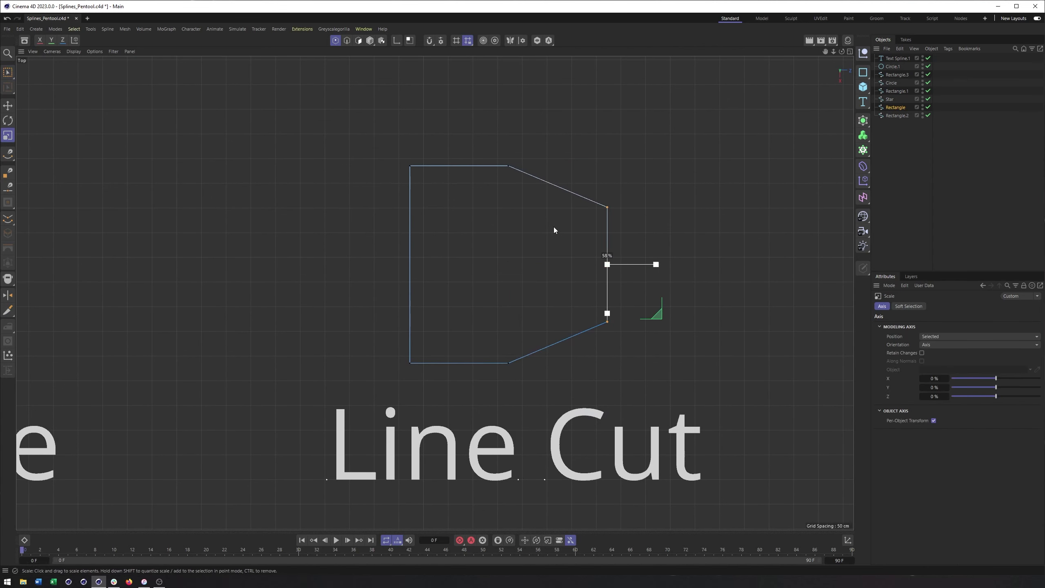
{"action": "key", "text": "e"}
{"action": "left_click_drag", "start_coordinate": [643, 262], "coordinate": [600, 261]}
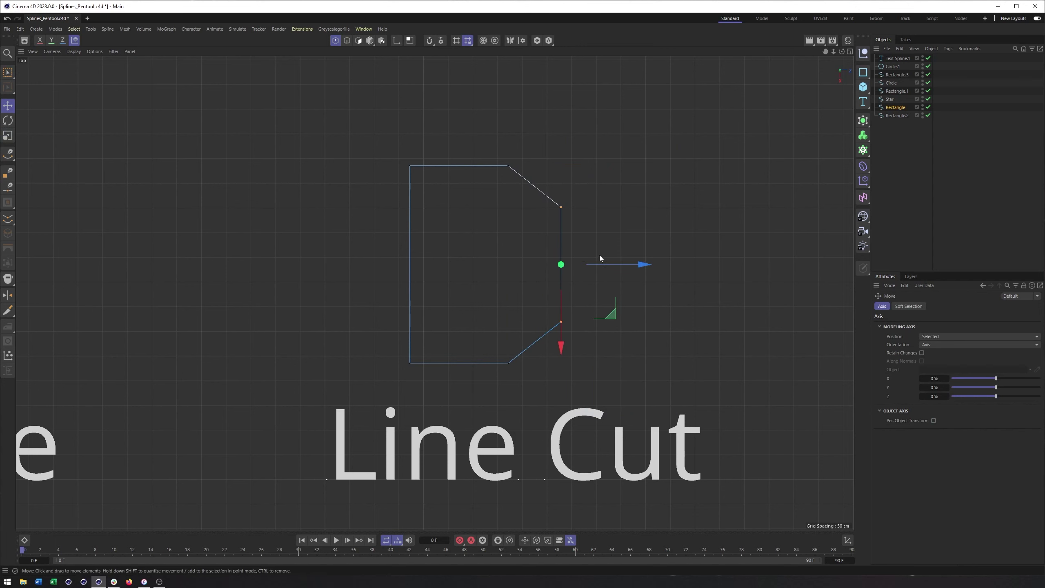
- Select all points of the reshaped square and round them with Chamfer at a radius of about 106 cm
{"action": "left_click", "coordinate": [500, 267]}
{"action": "key", "text": "0"}
{"action": "left_click_drag", "start_coordinate": [387, 142], "coordinate": [610, 388]}
{"action": "right_click", "coordinate": [652, 231]}
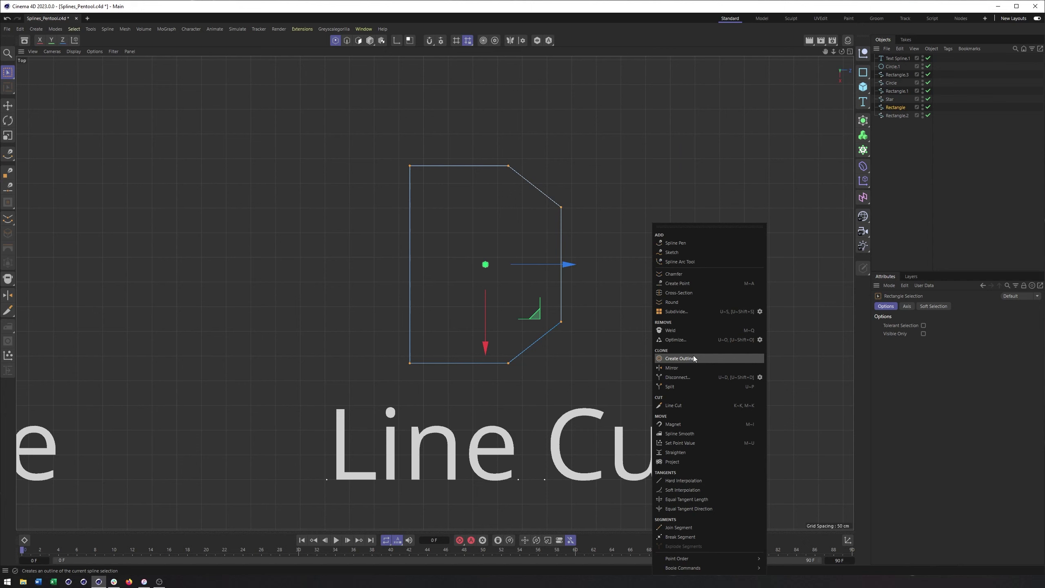
{"action": "left_click", "coordinate": [698, 275]}
{"action": "left_click_drag", "start_coordinate": [696, 275], "coordinate": [741, 274]}
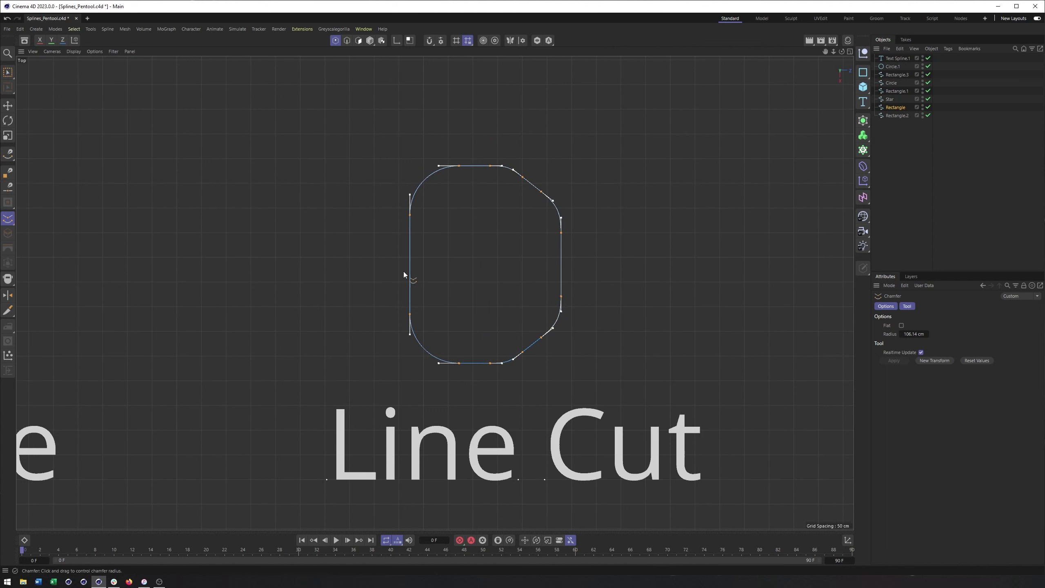
- Select the points of the rounded shape's left corners and move them slightly outward
{"action": "middle_click_drag", "start_coordinate": [470, 285], "coordinate": [485, 284], "text": "alt"}
{"action": "key", "text": "0"}
{"action": "left_click_drag", "start_coordinate": [382, 132], "coordinate": [498, 384]}
{"action": "mouse_move", "coordinate": [526, 264]}
{"action": "left_mouse_down"}
{"action": "mouse_move", "coordinate": [498, 262]}
{"action": "mouse_move", "coordinate": [517, 263]}
{"action": "left_mouse_up"}
- Try moving the right-half points of the rounded shape further outward and undo the move
{"action": "left_click_drag", "start_coordinate": [493, 134], "coordinate": [635, 376]}
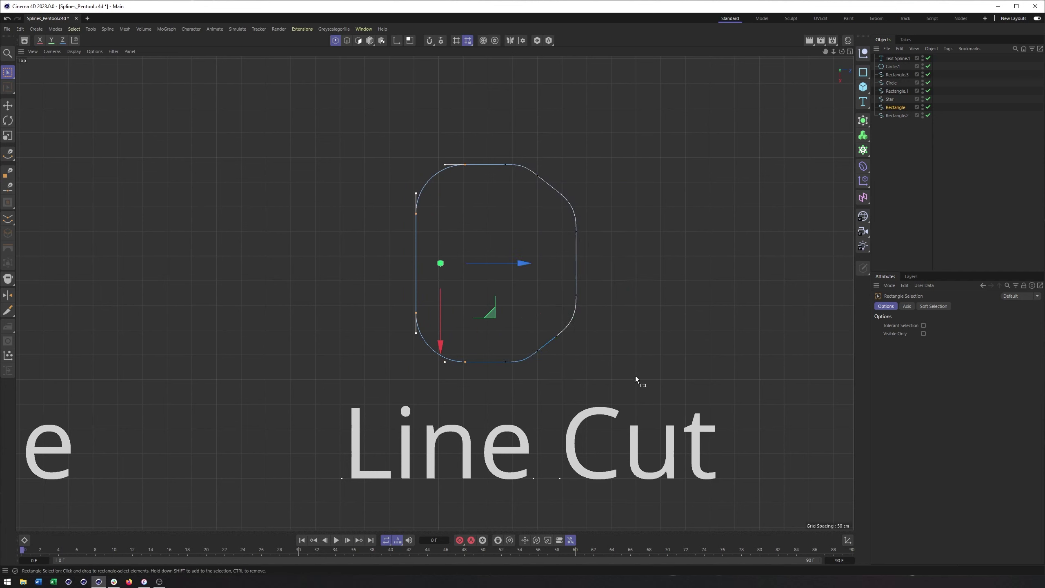
{"action": "left_click_drag", "start_coordinate": [616, 267], "coordinate": [652, 273]}
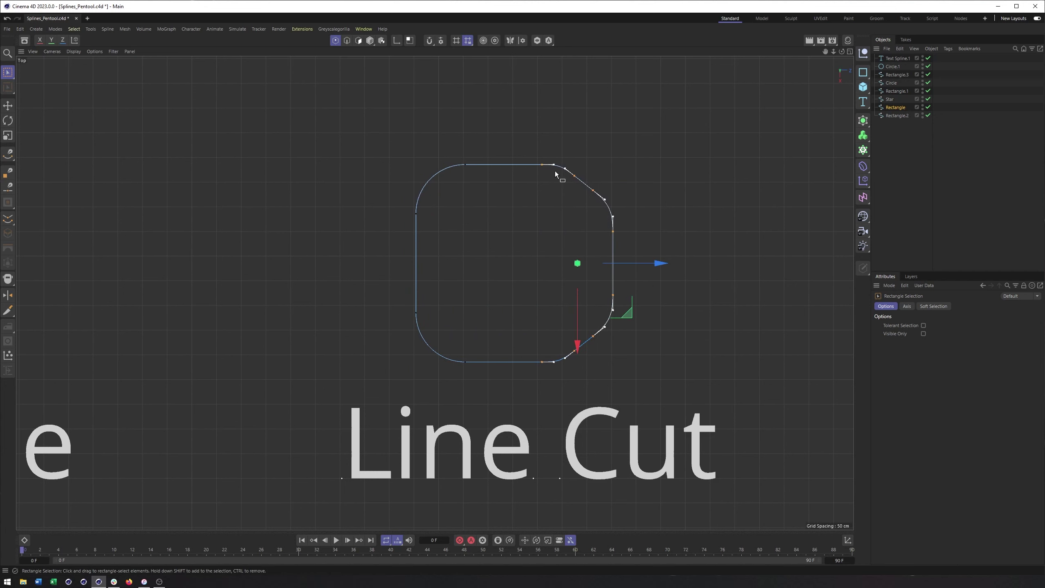
{"action": "right_click_drag", "start_coordinate": [682, 340], "coordinate": [637, 346], "text": "alt"}
{"action": "key", "text": "ctrl+z"}
{"action": "key", "text": "ctrl+z"}
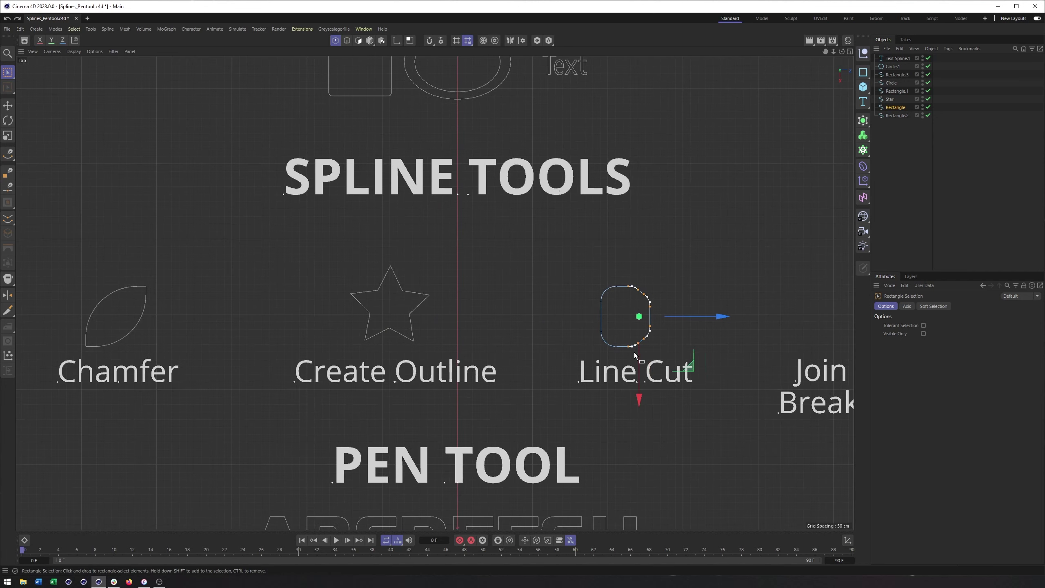
- Leave point editing for object mode and deselect the rounded spline beside the Join Segment squares
{"action": "middle_click_drag", "start_coordinate": [686, 367], "coordinate": [325, 329], "text": "alt"}
{"action": "right_click_drag", "start_coordinate": [428, 334], "coordinate": [393, 317], "text": "alt"}
{"action": "left_click", "coordinate": [370, 40]}
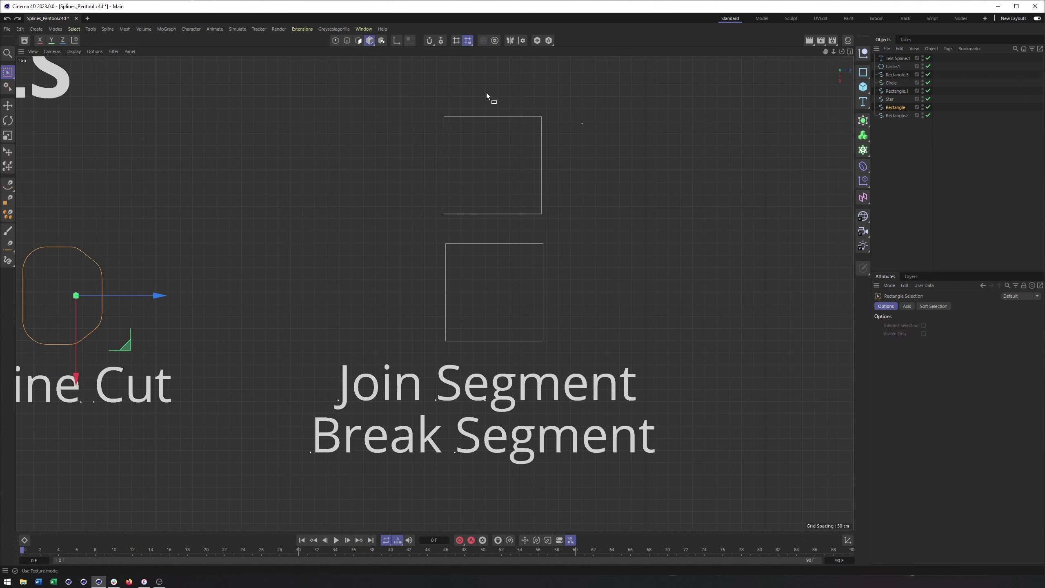
{"action": "key", "text": "e"}
{"action": "left_click", "coordinate": [620, 133]}
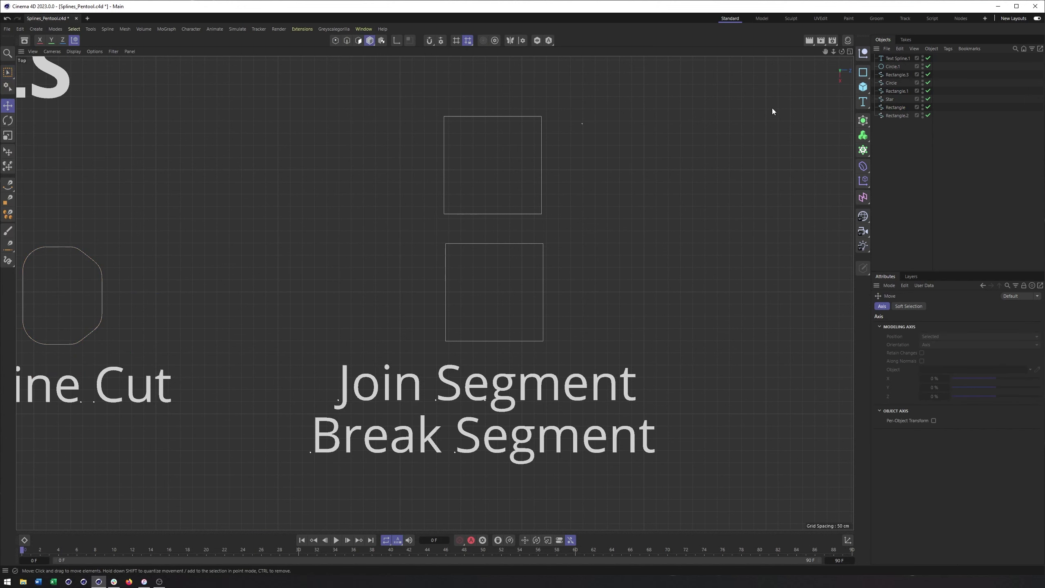
- Add a Rectangle spline, move it to the empty area above the Join Segment squares and make it editable
{"action": "left_click", "coordinate": [863, 74]}
{"action": "left_click", "coordinate": [896, 117]}
{"action": "right_click_drag", "start_coordinate": [452, 221], "coordinate": [405, 219], "text": "alt"}
{"action": "middle_click_drag", "start_coordinate": [419, 214], "coordinate": [434, 276], "text": "alt"}
{"action": "left_click_drag", "start_coordinate": [306, 160], "coordinate": [537, 229]}
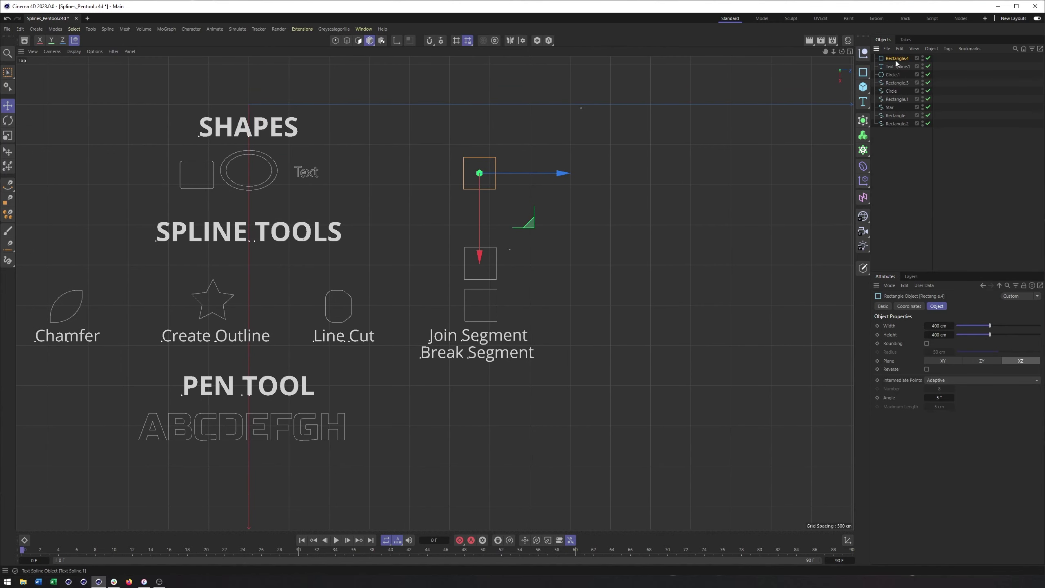
{"action": "key", "text": "c"}
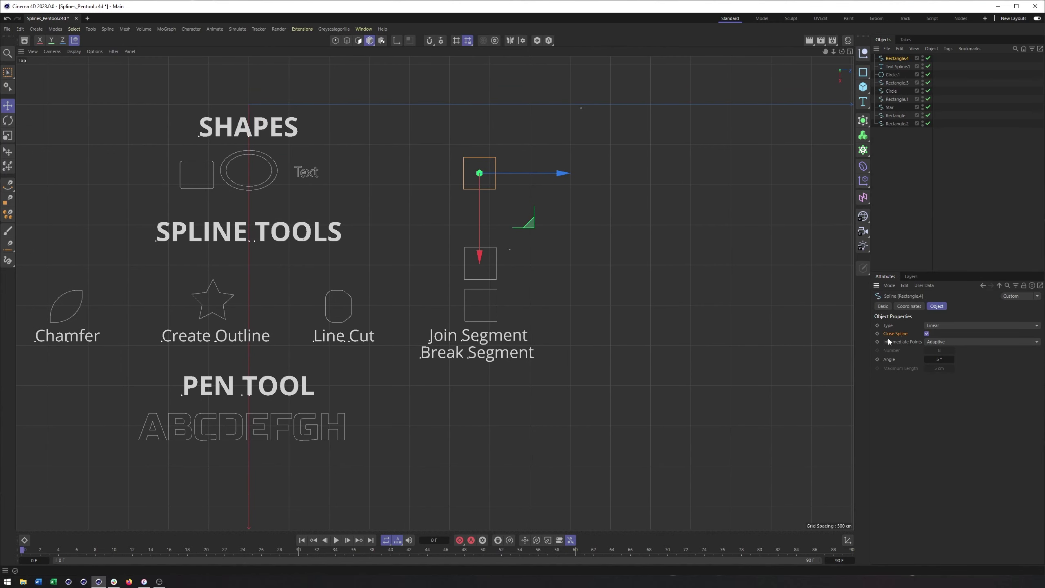
- Turn off Close Spline on the new editable rectangle, and delete that rectangle
{"action": "scroll", "coordinate": [506, 207], "scroll_direction": "up", "scroll_amount": 5}
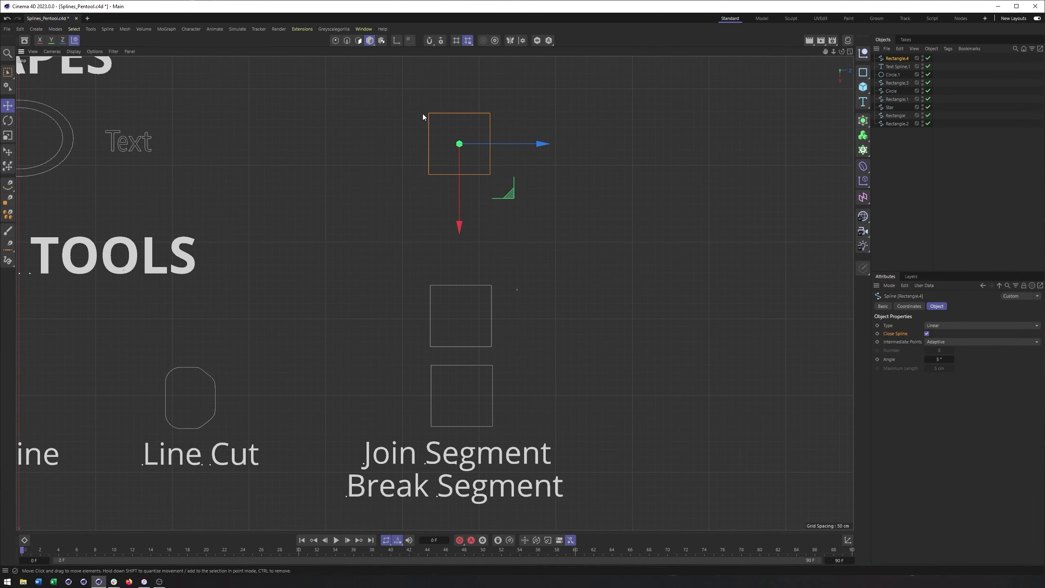
{"action": "left_click", "coordinate": [927, 335]}
{"action": "middle_click_drag", "start_coordinate": [532, 257], "coordinate": [541, 256], "text": "alt"}
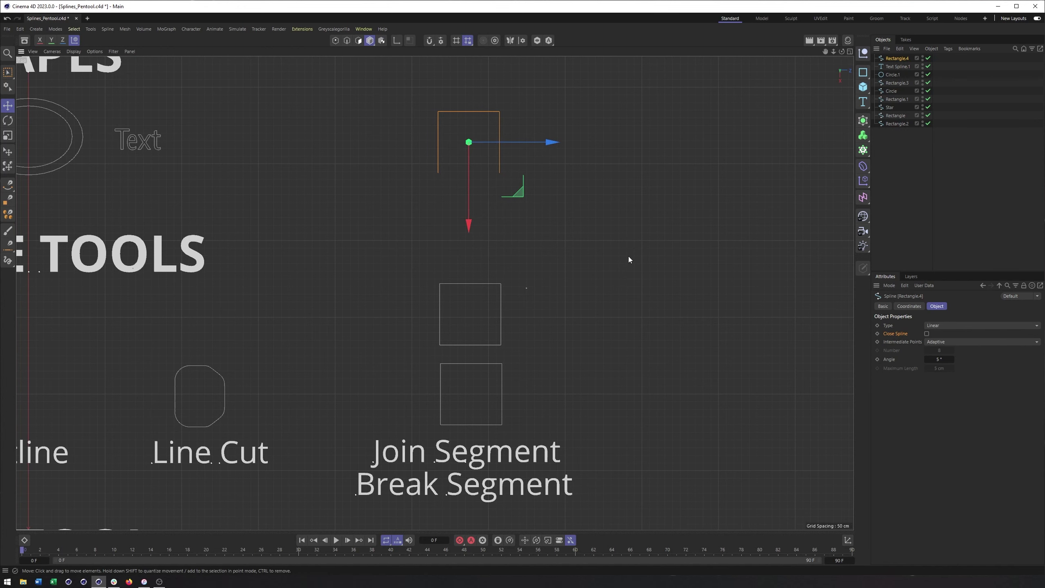
{"action": "middle_click_drag", "start_coordinate": [612, 252], "coordinate": [615, 249], "text": "alt"}
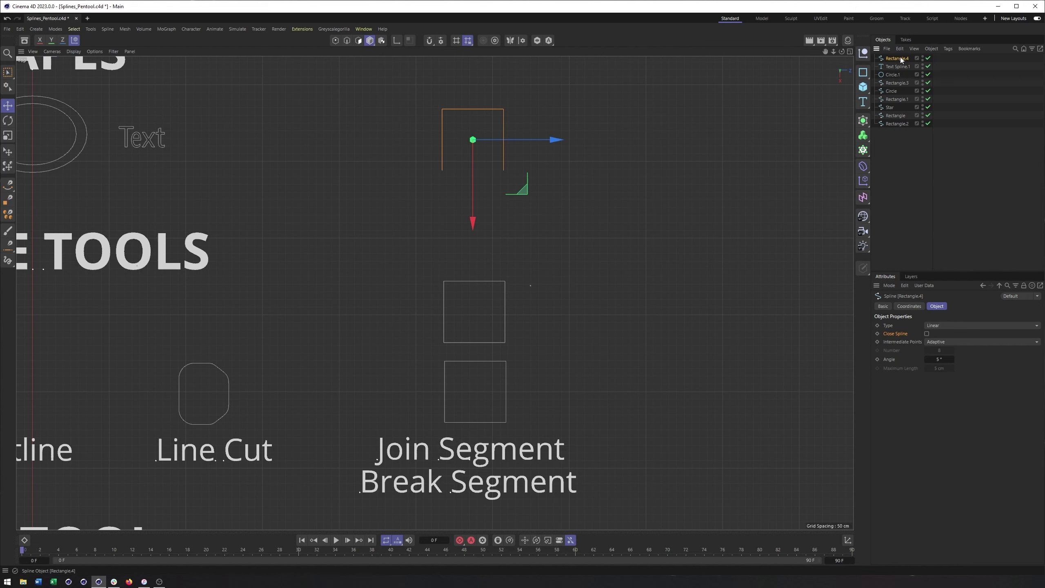
{"action": "key", "text": "Delete"}
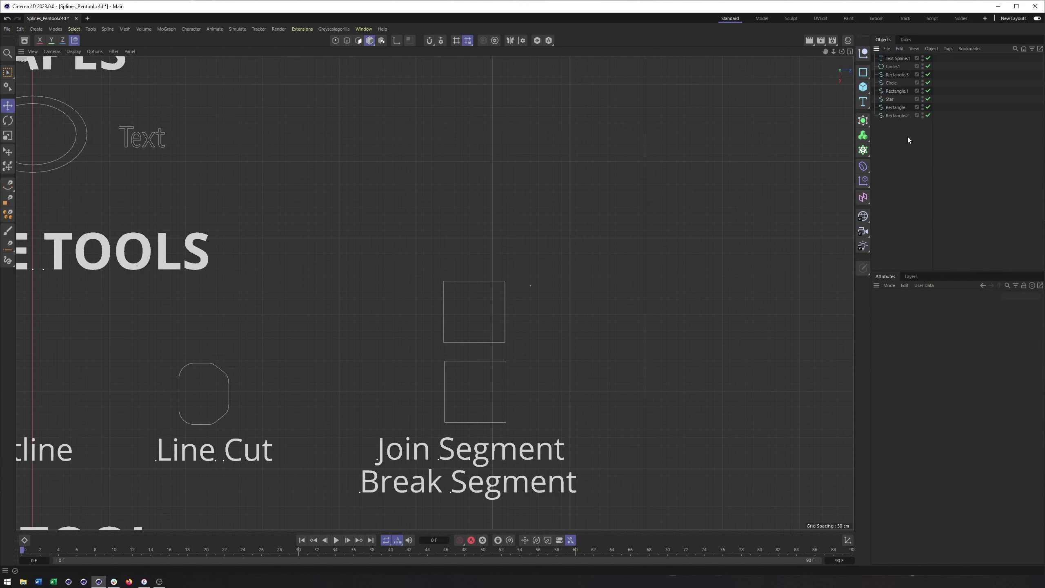
- Select the Rectangle.2 spline containing the two Join Segment squares and switch it to point editing
{"action": "left_click", "coordinate": [899, 76]}
{"action": "left_click", "coordinate": [892, 85]}
{"action": "left_click", "coordinate": [889, 93]}
{"action": "left_click", "coordinate": [888, 101]}
{"action": "left_click", "coordinate": [888, 108]}
{"action": "left_click", "coordinate": [890, 115]}
{"action": "left_click", "coordinate": [335, 40]}
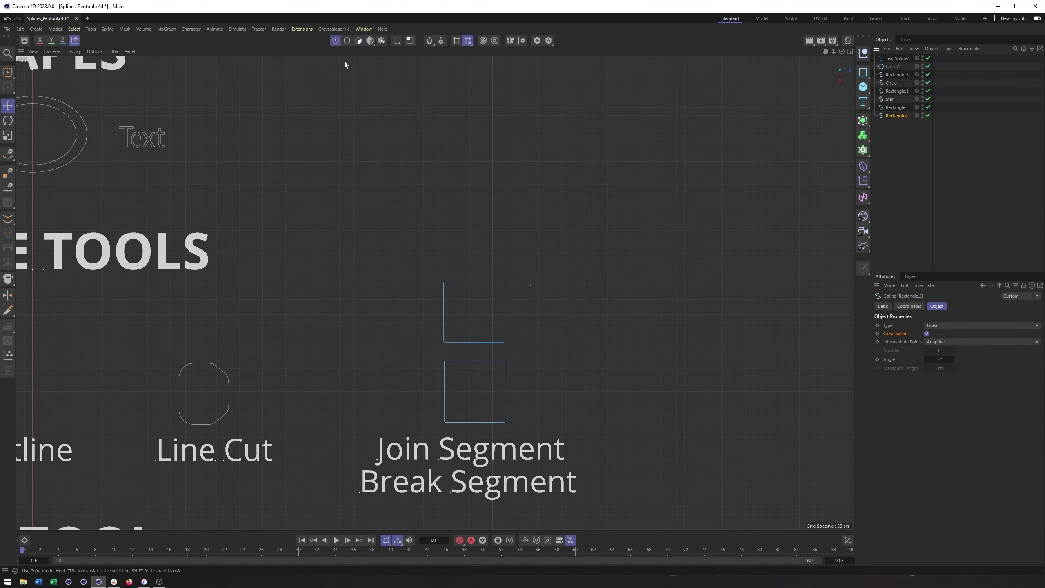
{"action": "right_click_drag", "start_coordinate": [491, 361], "coordinate": [508, 350], "text": "alt"}
{"action": "middle_click_drag", "start_coordinate": [508, 350], "coordinate": [514, 325], "text": "alt"}
{"action": "right_click_drag", "start_coordinate": [514, 325], "coordinate": [502, 332], "text": "alt"}
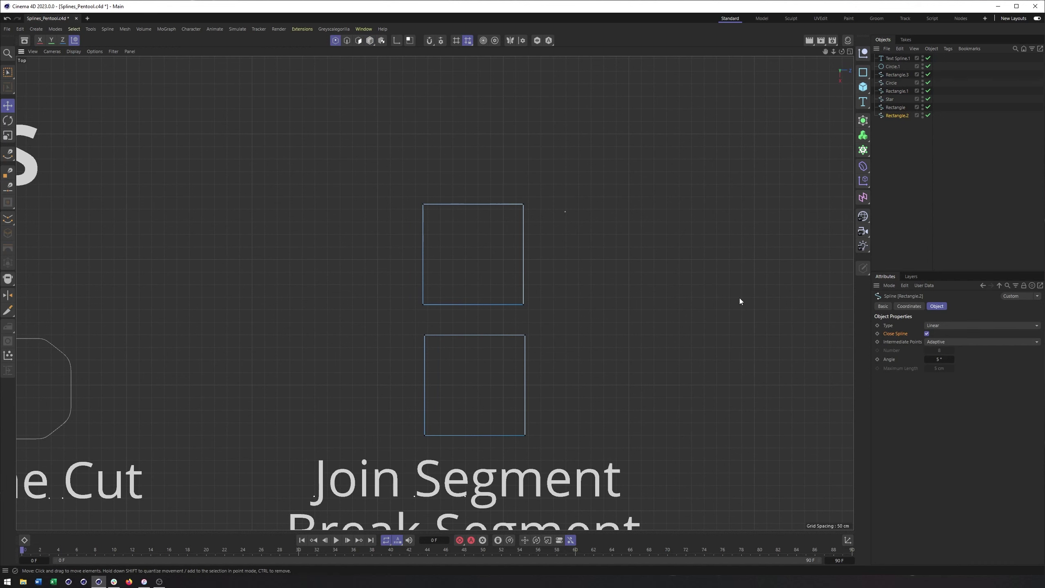
- Select Rectangle and Rectangle.2 together and look up the Connect Objects commands without running any
{"action": "left_click", "coordinate": [893, 108]}
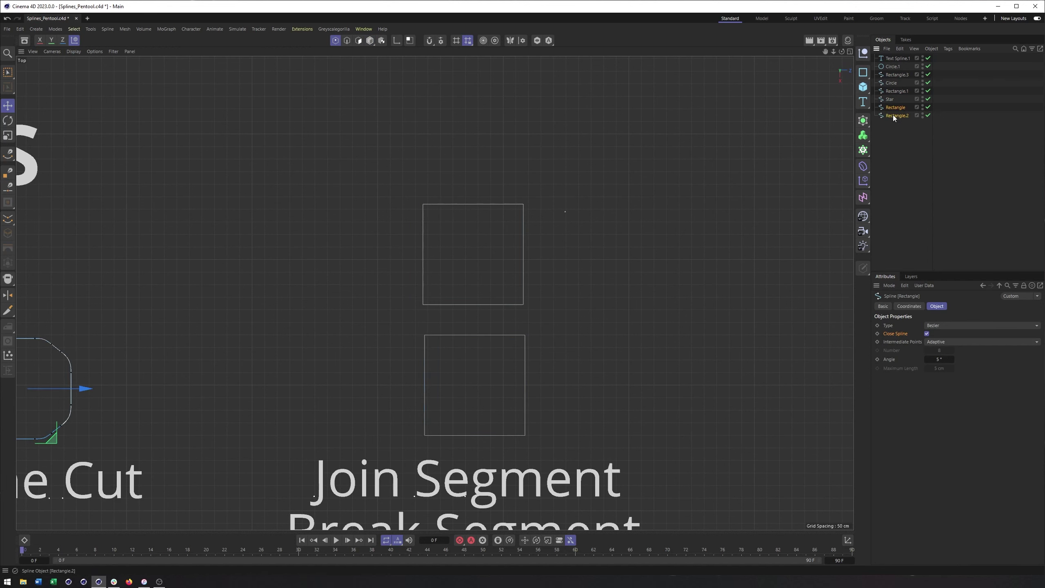
{"action": "right_click", "coordinate": [893, 115]}
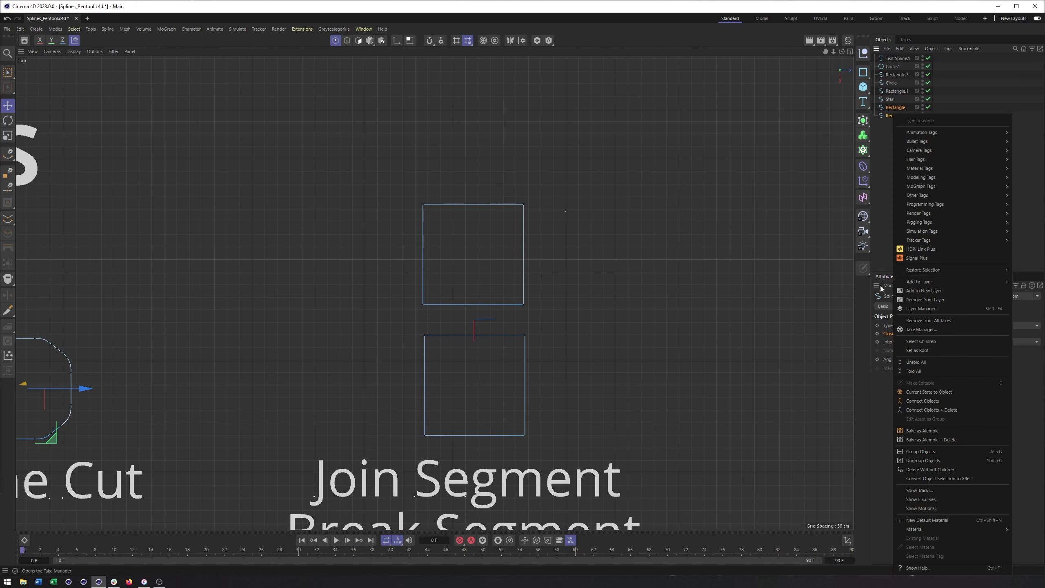
{"action": "left_click", "coordinate": [768, 172]}
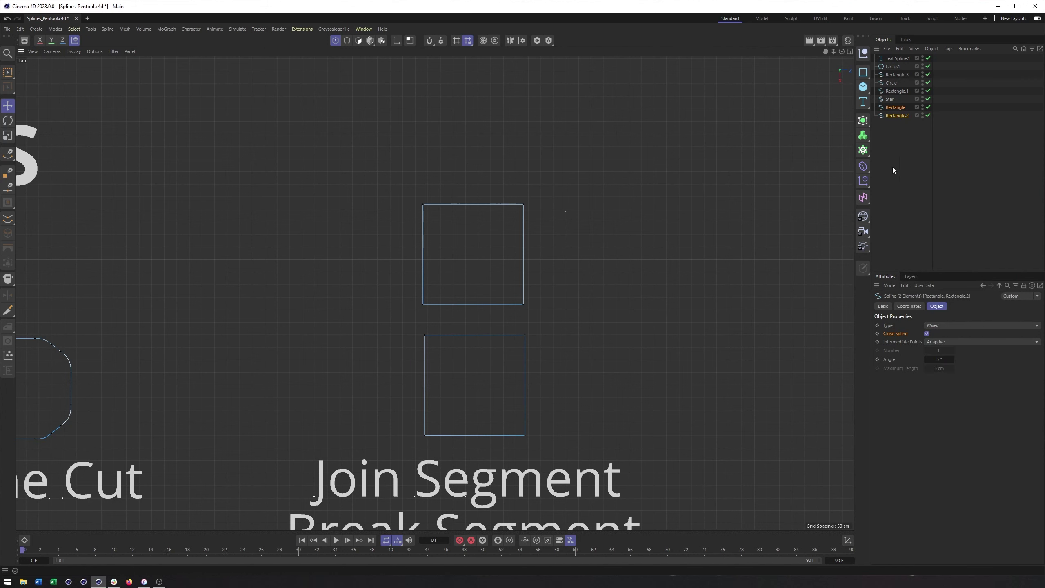
- Select only Rectangle.2 and turn off Close Spline to open both squares
{"action": "left_click", "coordinate": [897, 115]}
{"action": "left_click", "coordinate": [926, 333]}
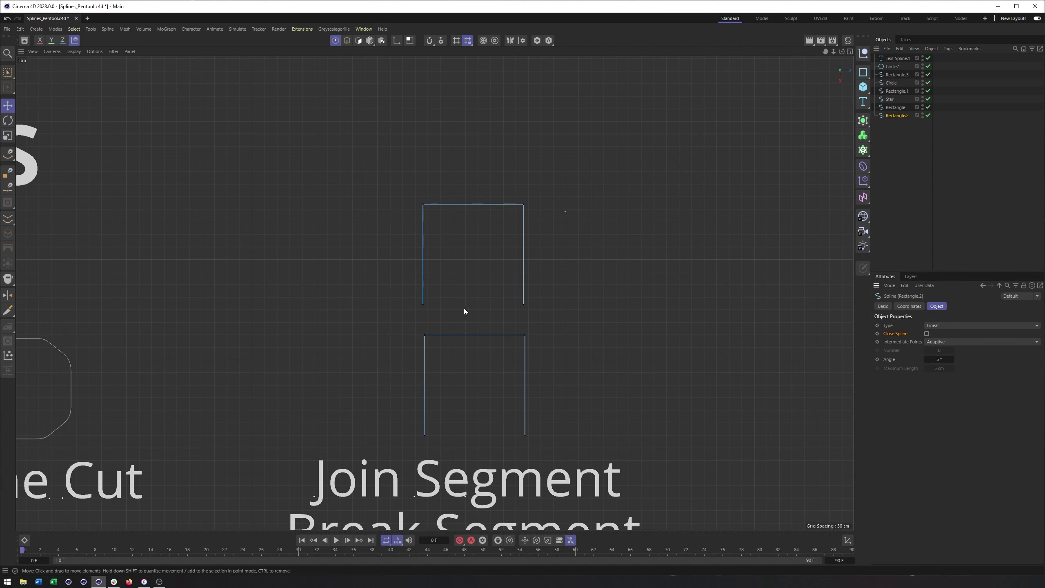
{"action": "middle_click_drag", "start_coordinate": [463, 316], "coordinate": [462, 319], "text": "alt"}
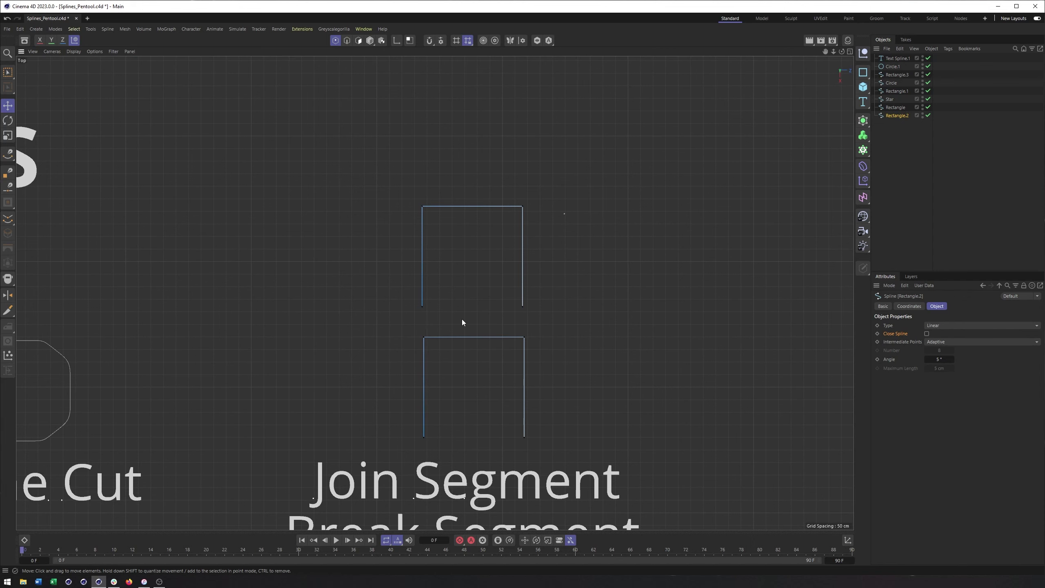
- Try to connect the upper open square's two lower end points with Join Segment
{"action": "left_click", "coordinate": [423, 309]}
{"action": "scroll", "coordinate": [483, 331], "scroll_direction": "up", "scroll_amount": 3}
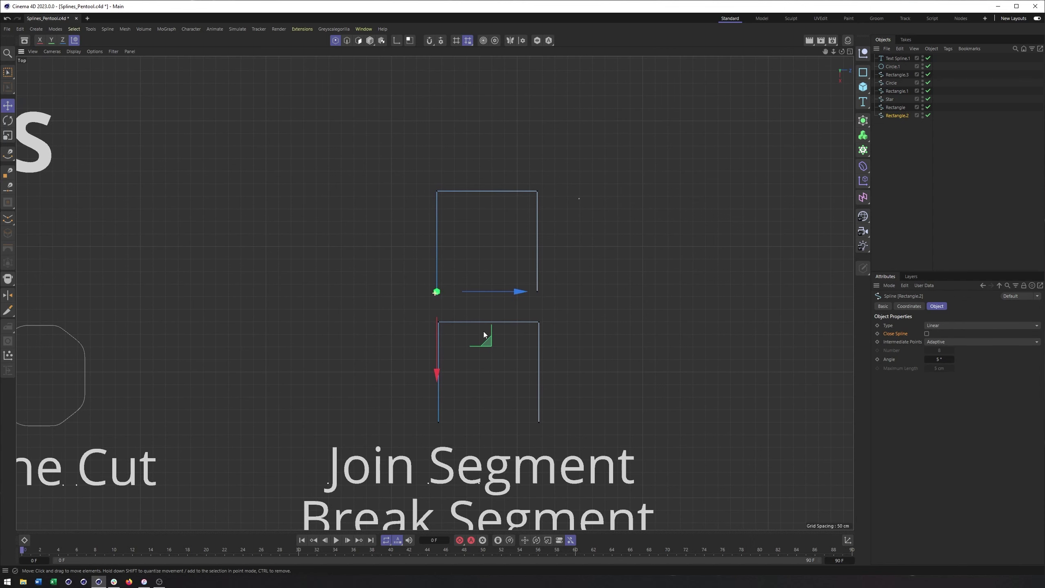
{"action": "left_click", "coordinate": [544, 281], "text": "shift"}
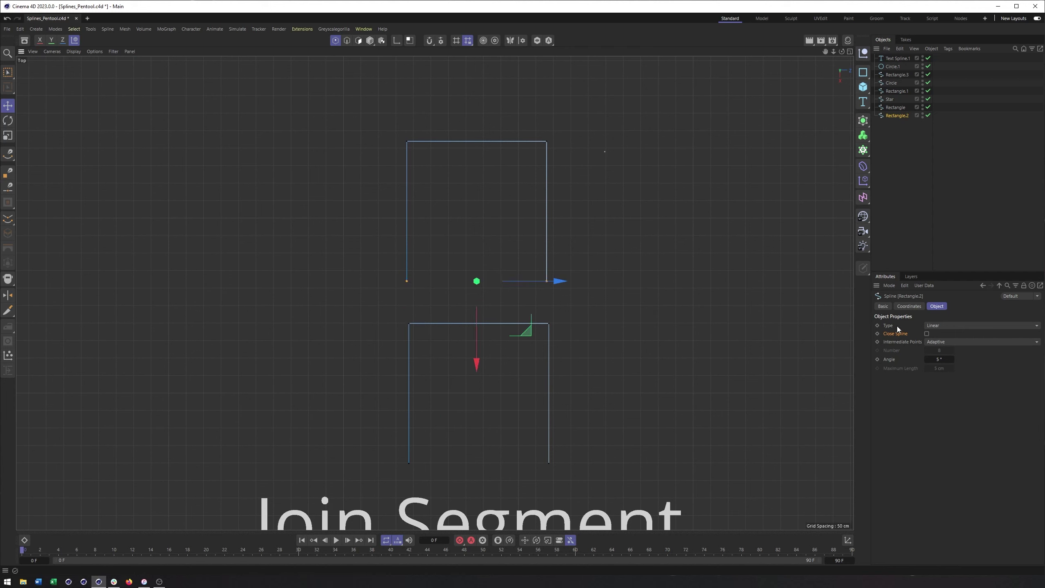
{"action": "right_click", "coordinate": [697, 168]}
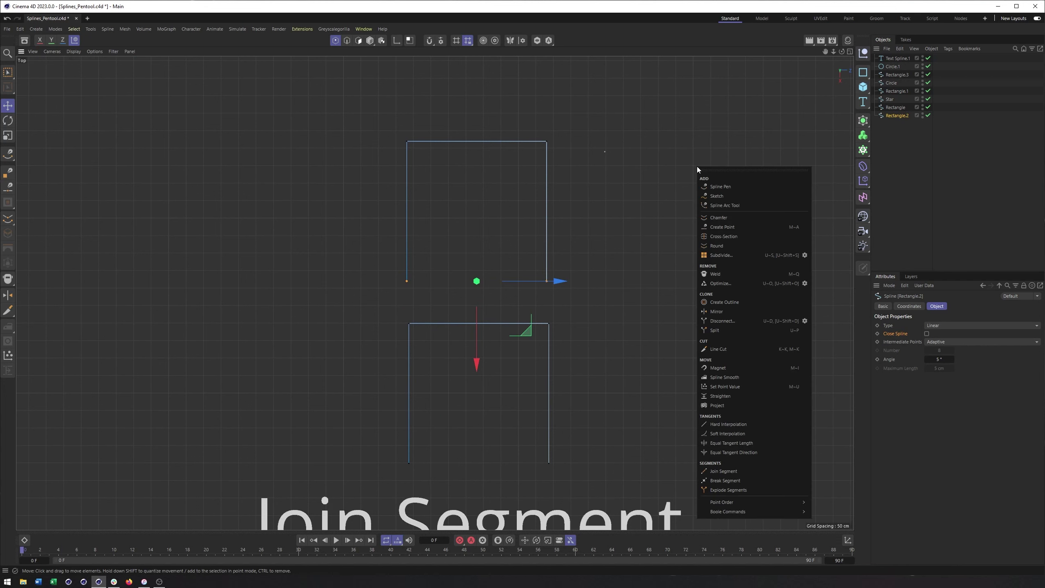
{"action": "left_click", "coordinate": [752, 474]}
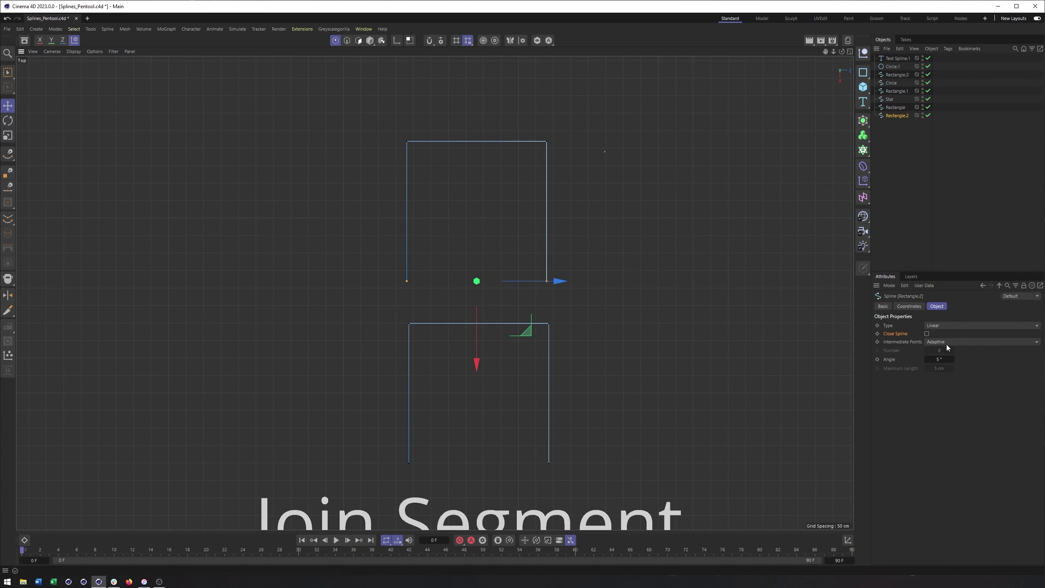
- Turn Close Spline on for Rectangle.2 and switch it back off
{"action": "left_click", "coordinate": [927, 334]}
{"action": "left_click", "coordinate": [927, 334]}
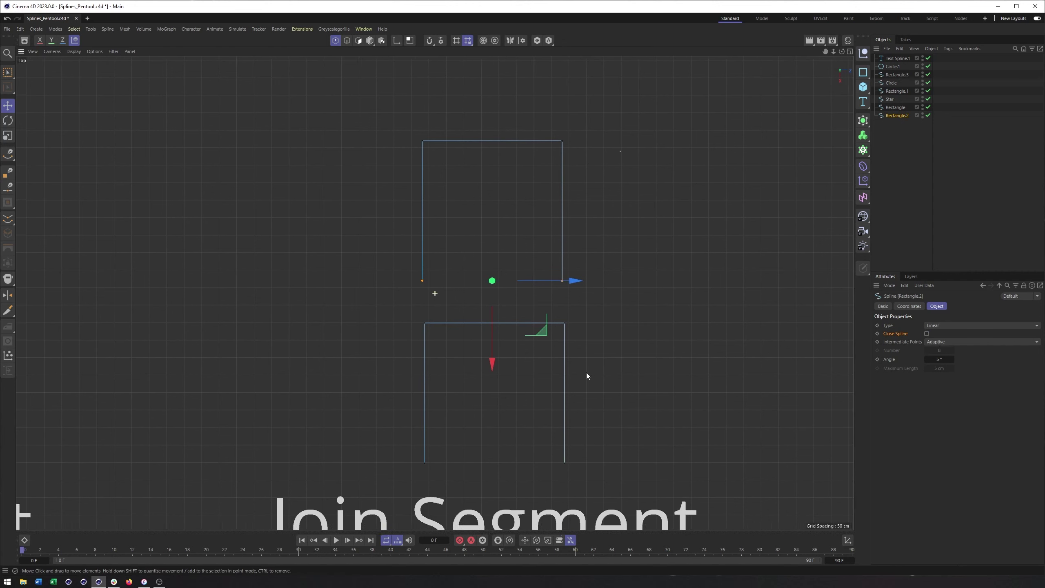
{"action": "scroll", "coordinate": [476, 361], "scroll_direction": "down", "scroll_amount": 3}
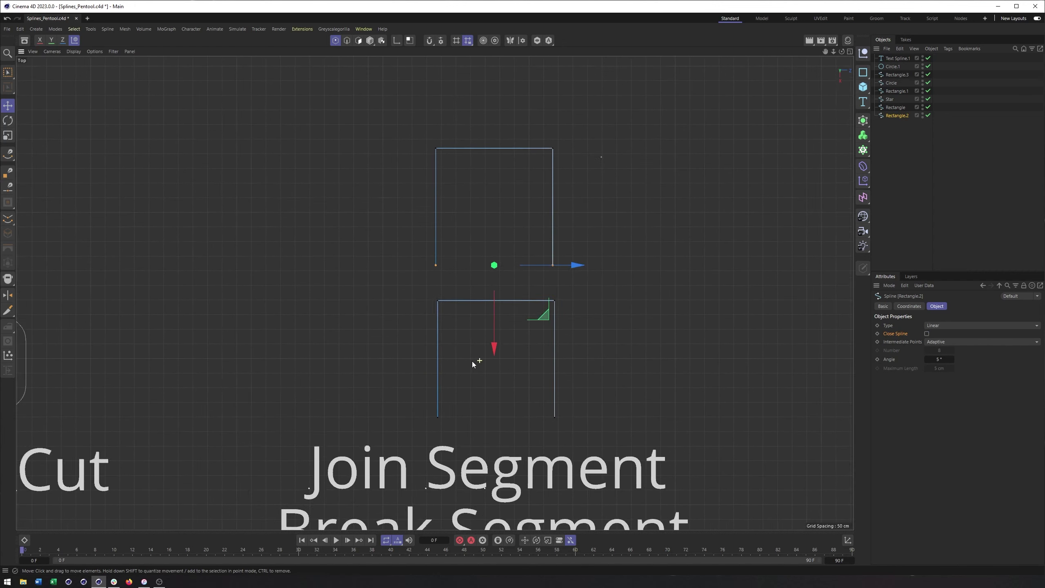
- Break the segment at the lower square's upper-left corner point and clear the point selection
{"action": "scroll", "coordinate": [450, 331], "scroll_direction": "up", "scroll_amount": 4}
{"action": "middle_click_drag", "start_coordinate": [451, 293], "coordinate": [450, 312], "text": "alt"}
{"action": "left_click", "coordinate": [434, 305]}
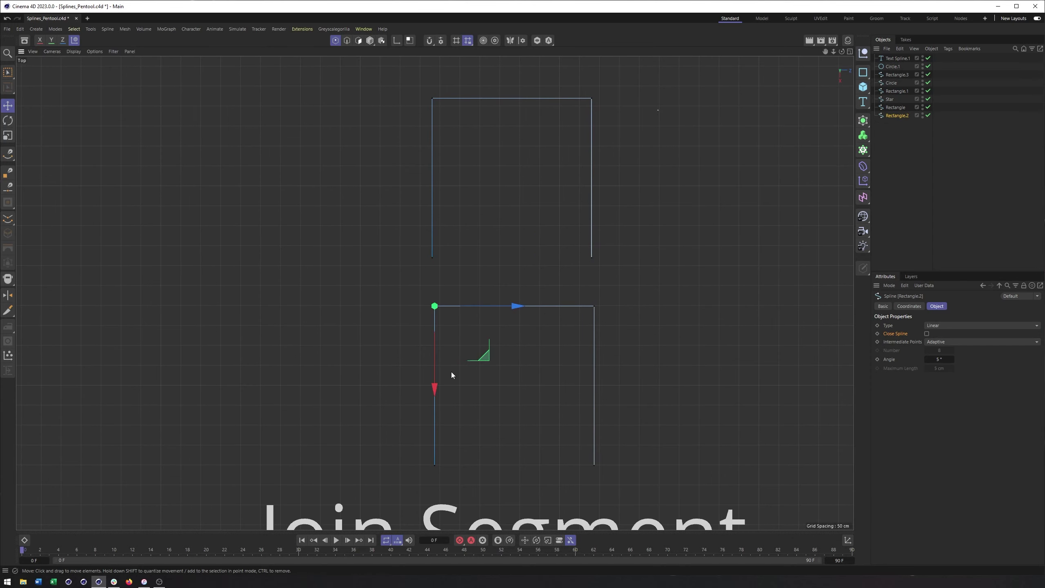
{"action": "right_click", "coordinate": [537, 332]}
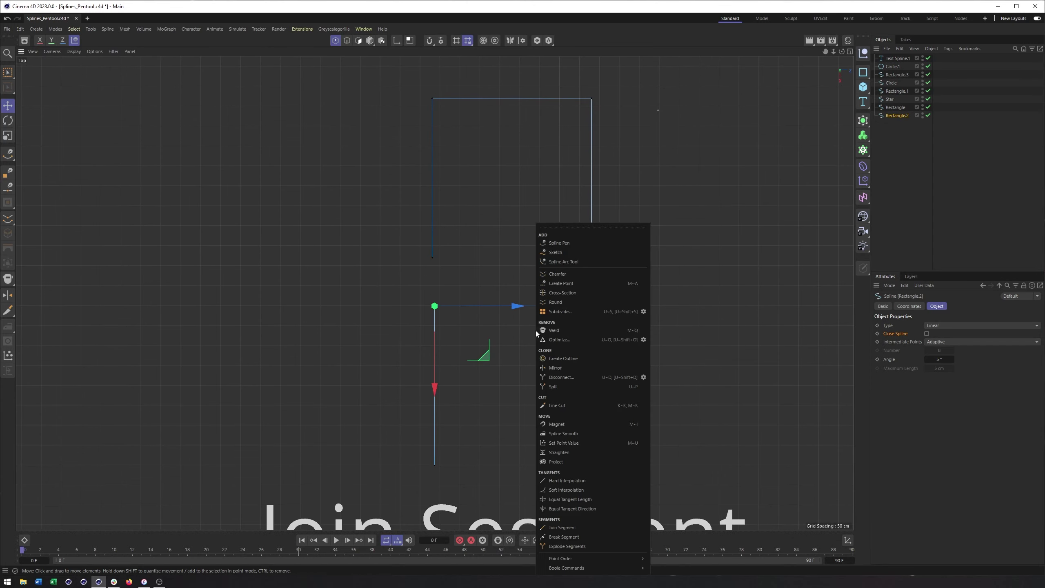
{"action": "left_click", "coordinate": [569, 537]}
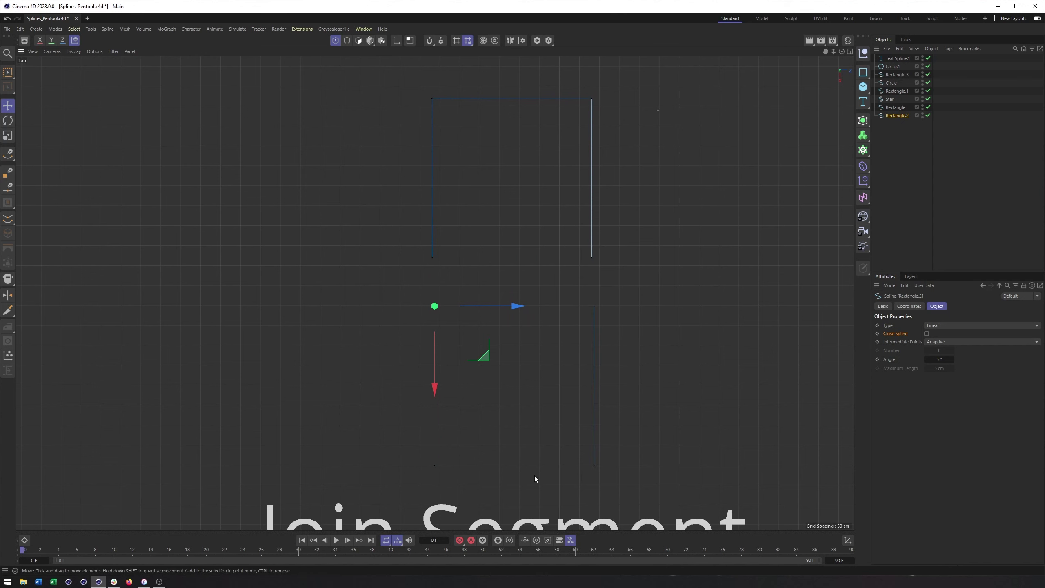
{"action": "left_click", "coordinate": [508, 312]}
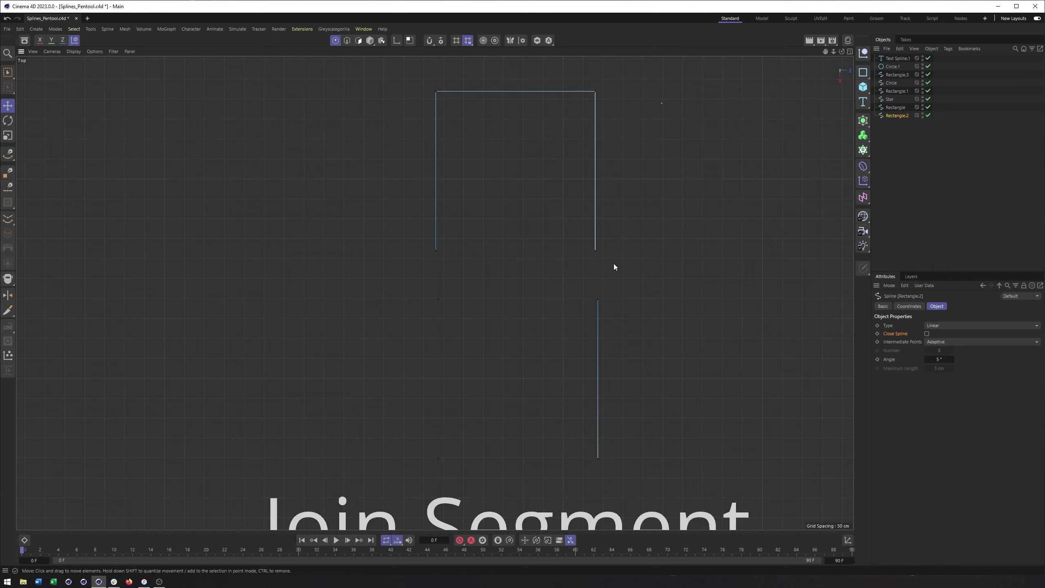
- Join the upper square's right end point to the top of the vertical line below it, and undo the join
{"action": "left_click", "coordinate": [595, 251]}
{"action": "left_click", "coordinate": [599, 299], "text": "shift"}
{"action": "right_click", "coordinate": [673, 198]}
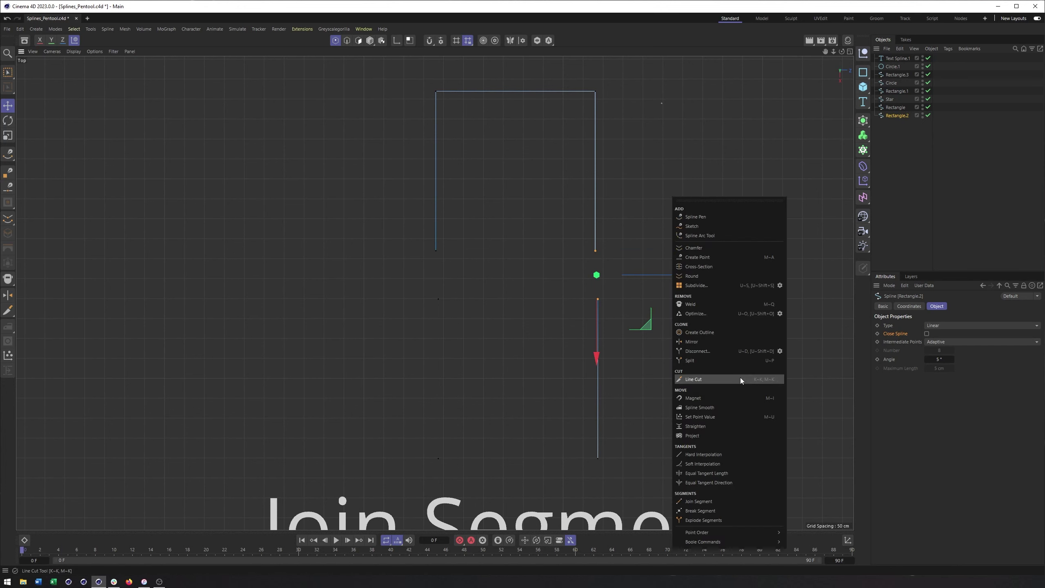
{"action": "left_click", "coordinate": [713, 502]}
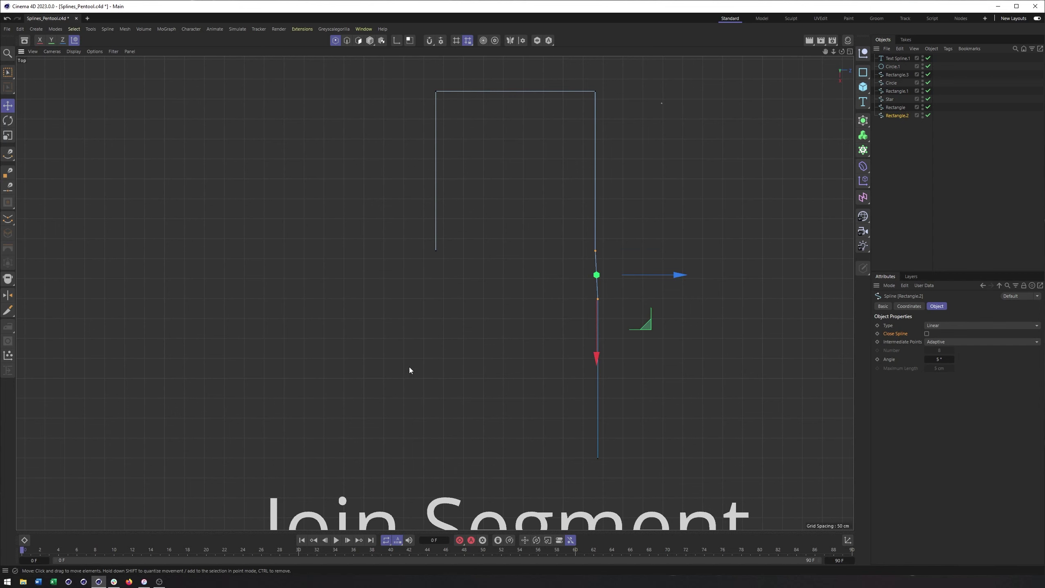
{"action": "middle_click_drag", "start_coordinate": [466, 430], "coordinate": [473, 428], "text": "alt"}
{"action": "key", "text": "ctrl+z"}
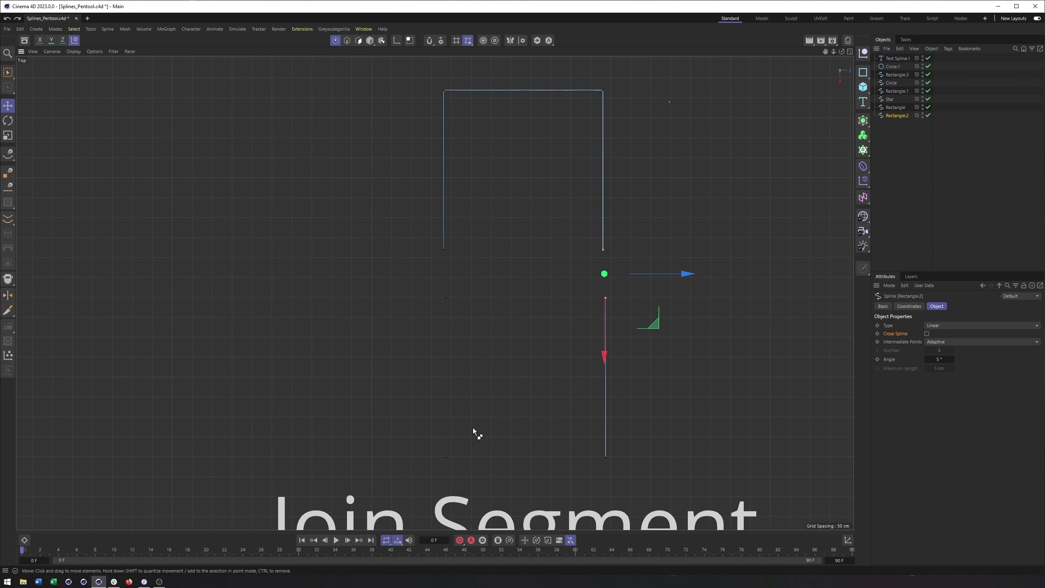
- Join the upper square's left end point to the isolated point just below it with Join Segment
{"action": "left_click", "coordinate": [471, 329]}
{"action": "left_click", "coordinate": [444, 250]}
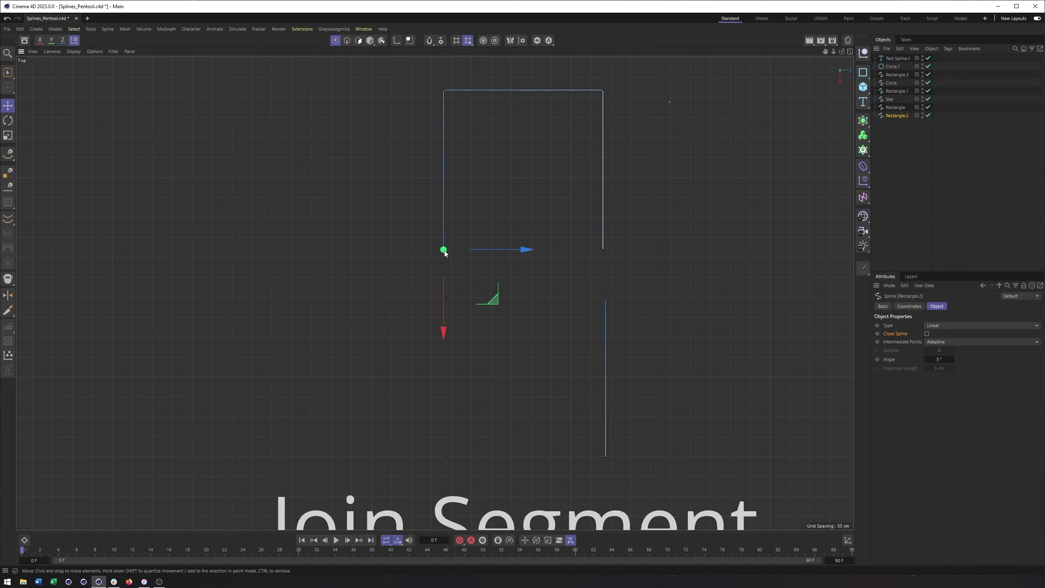
{"action": "left_click", "coordinate": [446, 298], "text": "shift"}
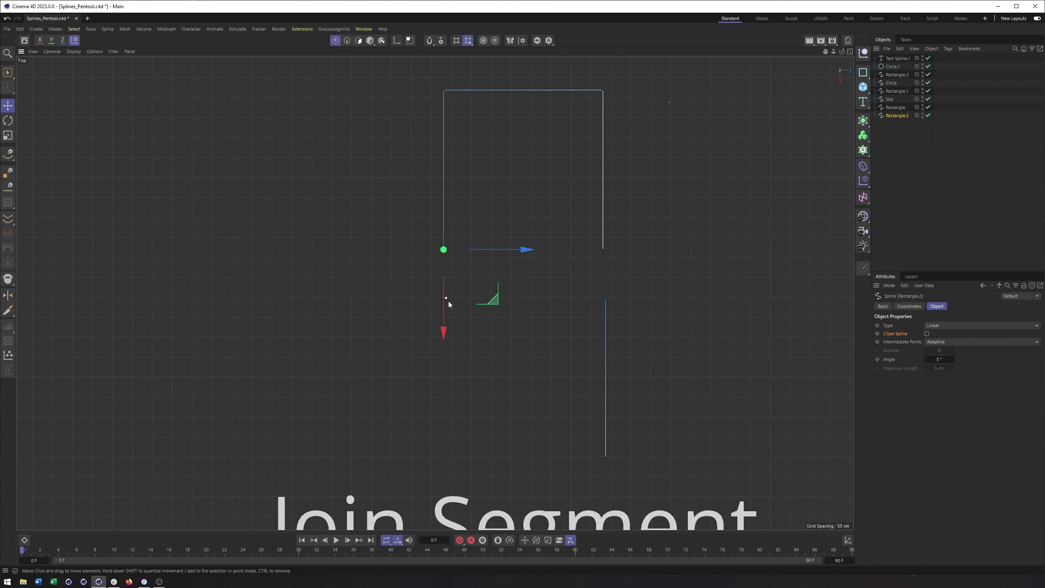
{"action": "right_click", "coordinate": [557, 338]}
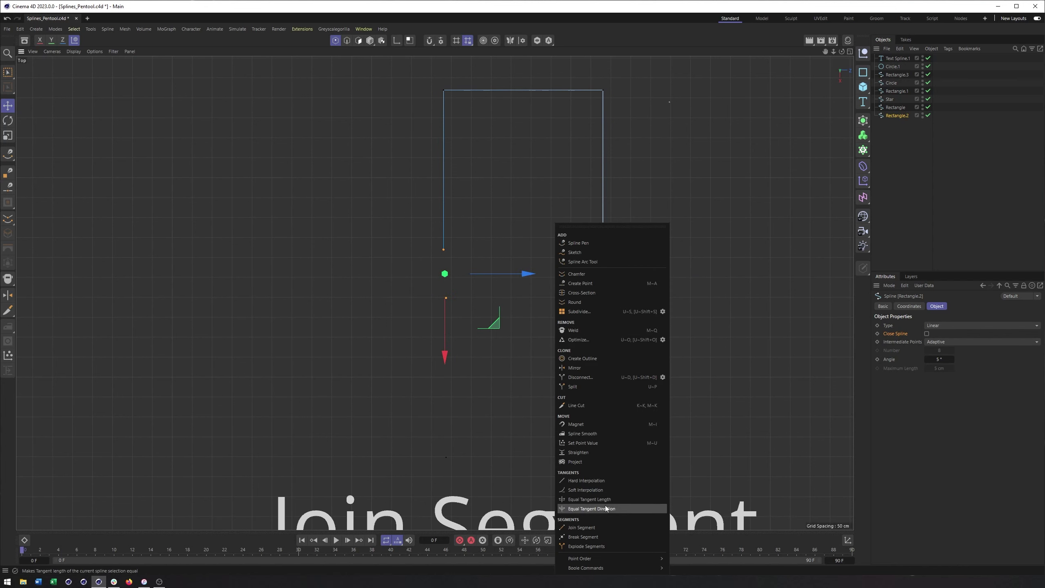
{"action": "left_click", "coordinate": [605, 527]}
{"action": "middle_click_drag", "start_coordinate": [515, 376], "coordinate": [530, 369], "text": "alt"}
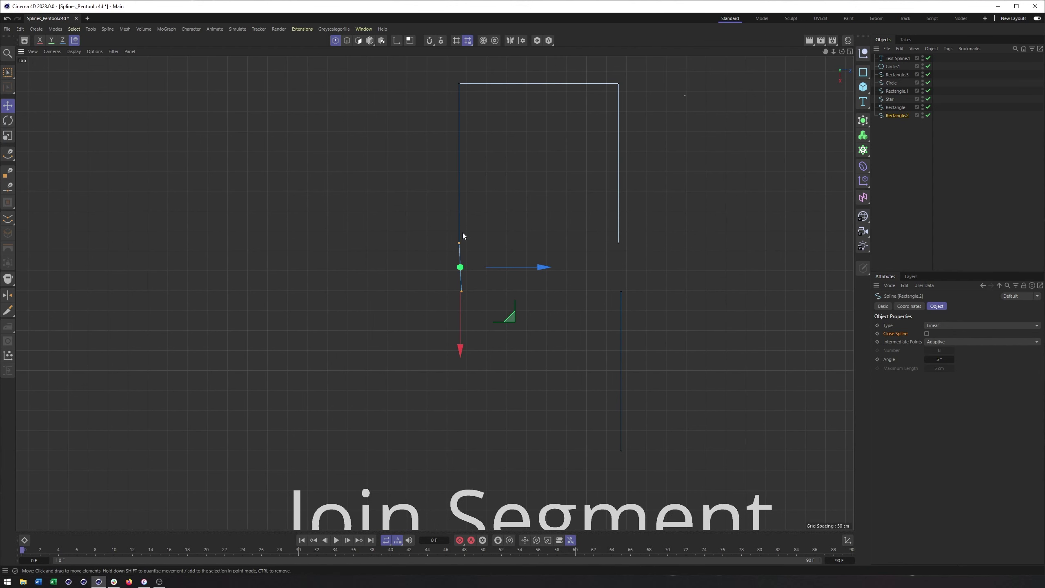
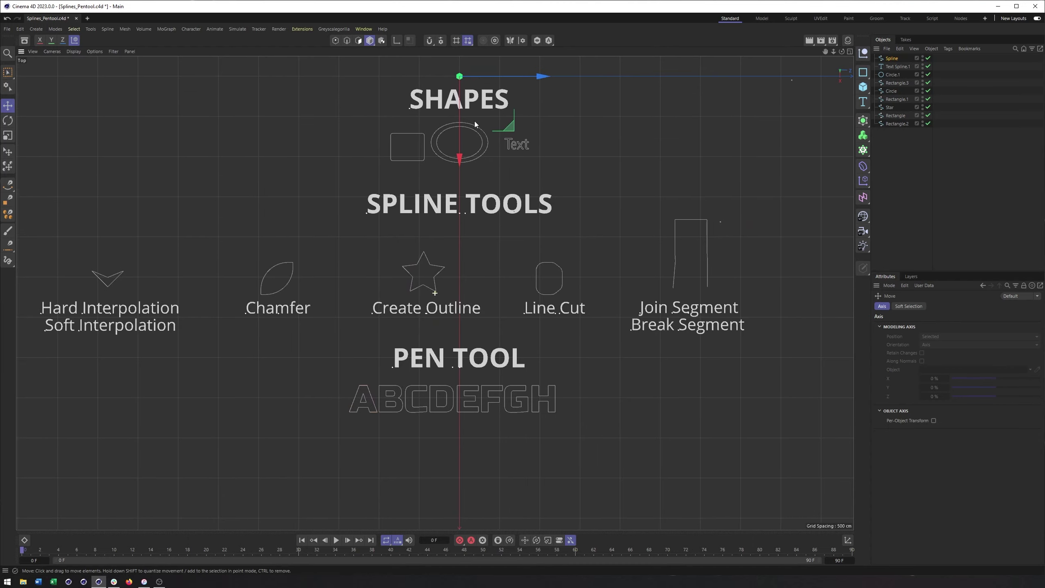
- Center the axis of the traced letter A spline on its own shape
{"action": "left_click", "coordinate": [91, 29]}
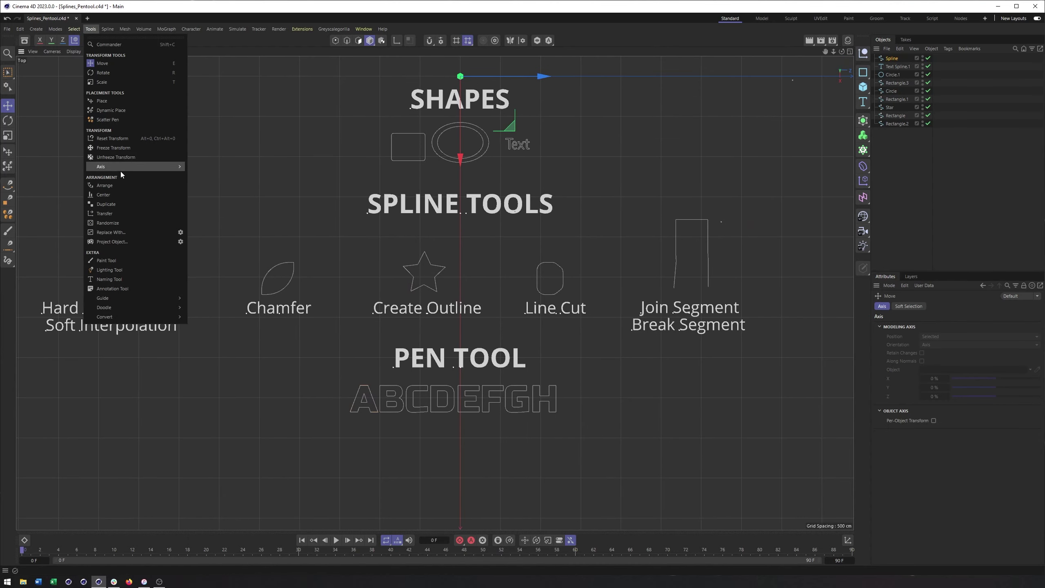
{"action": "mouse_move", "coordinate": [154, 168]}
{"action": "left_click", "coordinate": [217, 192]}
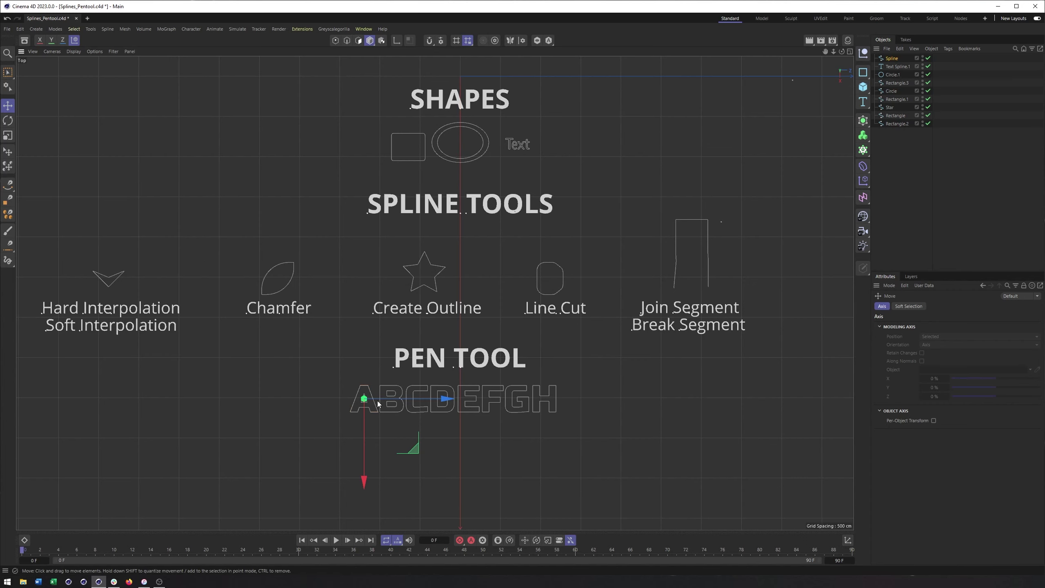
- Move the traced letter A straight down below the ABCDEFGH template and deselect it
{"action": "scroll", "coordinate": [377, 402], "scroll_direction": "up", "scroll_amount": 8}
{"action": "left_click_drag", "start_coordinate": [349, 276], "coordinate": [341, 375]}
{"action": "left_click", "coordinate": [354, 328]}
{"action": "scroll", "coordinate": [378, 319], "scroll_direction": "up", "scroll_amount": 4}
{"action": "scroll", "coordinate": [342, 374], "scroll_direction": "down", "scroll_amount": 3}
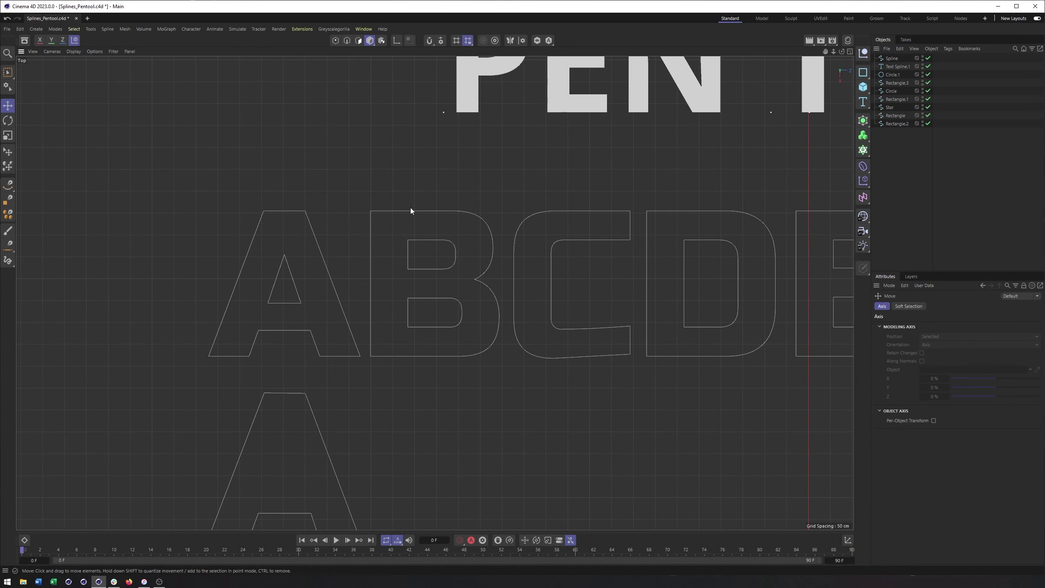
- Trace the outer outline of the template letter B as a closed, straight-sided Bezier spline with the Spline Pen
{"action": "scroll", "coordinate": [439, 288], "scroll_direction": "up", "scroll_amount": 3}
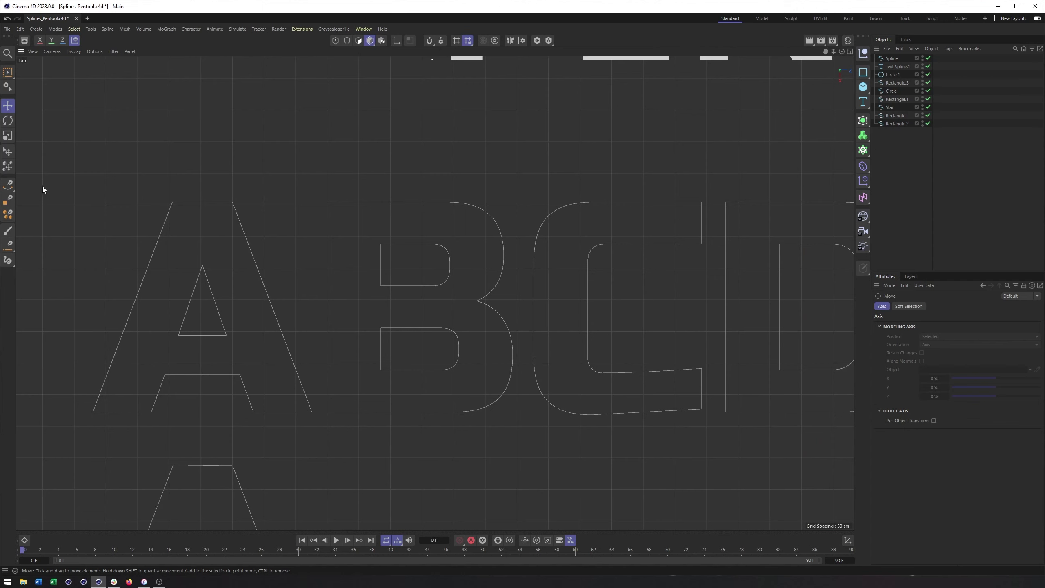
{"action": "left_click", "coordinate": [11, 187]}
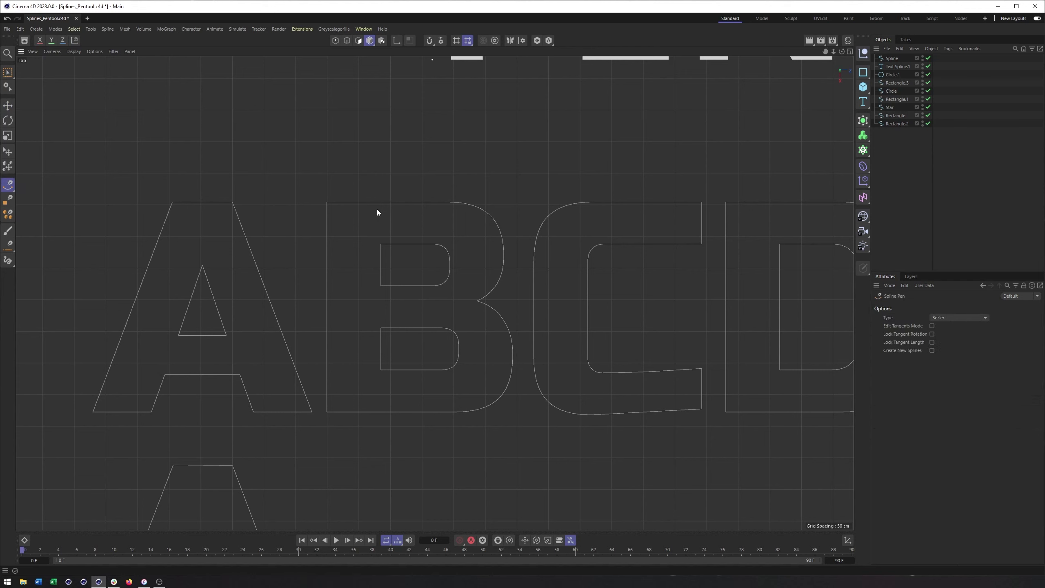
{"action": "left_click", "coordinate": [328, 202]}
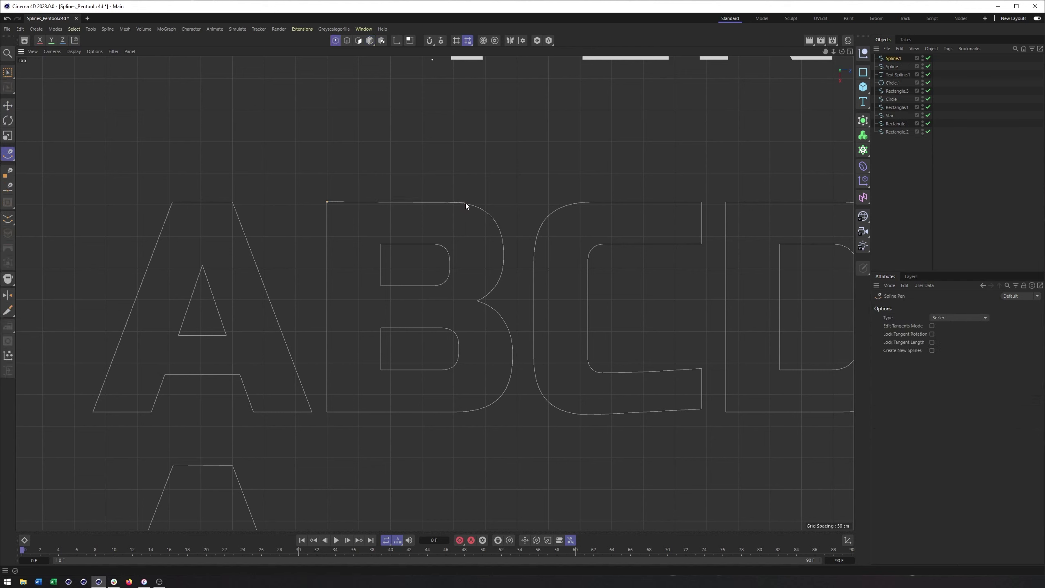
{"action": "left_click", "coordinate": [465, 202]}
{"action": "left_click", "coordinate": [477, 300]}
{"action": "left_click", "coordinate": [327, 411]}
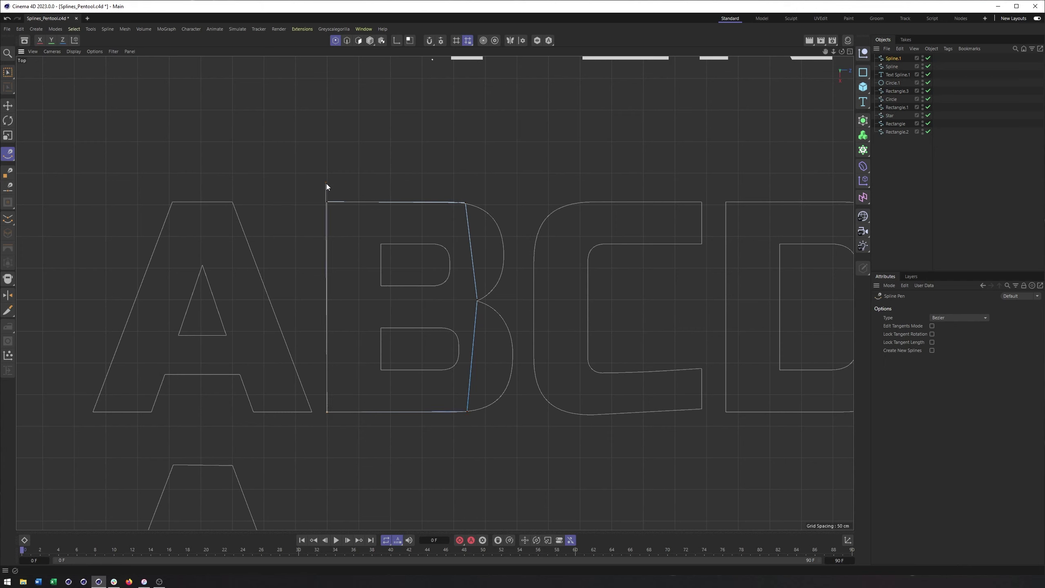
{"action": "left_click", "coordinate": [326, 201]}
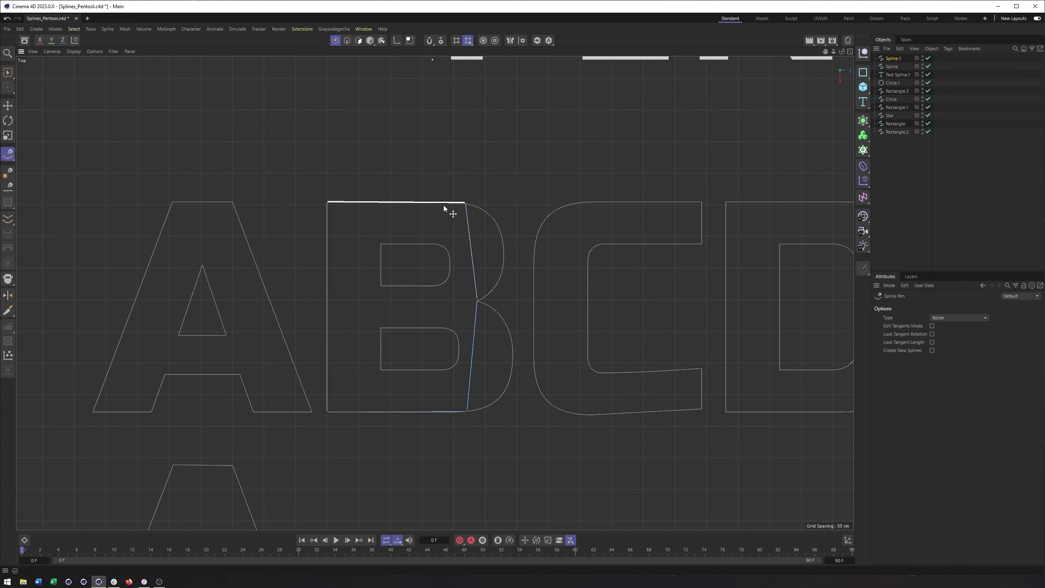
- Select the three right-hand points of the new B outline and apply Soft Interpolation to them
{"action": "left_click_drag", "start_coordinate": [7, 72], "coordinate": [45, 103]}
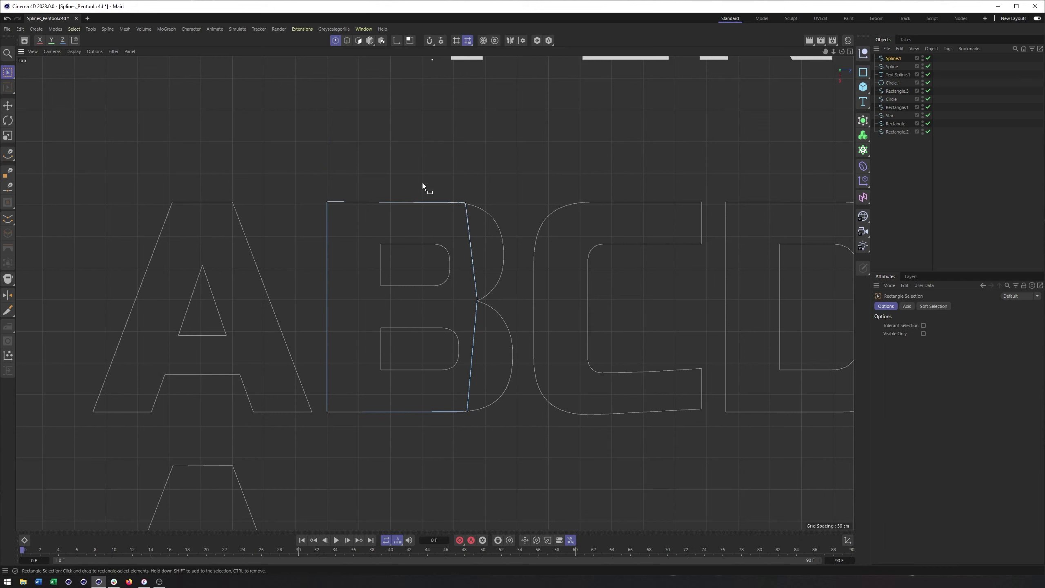
{"action": "left_click_drag", "start_coordinate": [438, 161], "coordinate": [486, 450]}
{"action": "right_click", "coordinate": [499, 145]}
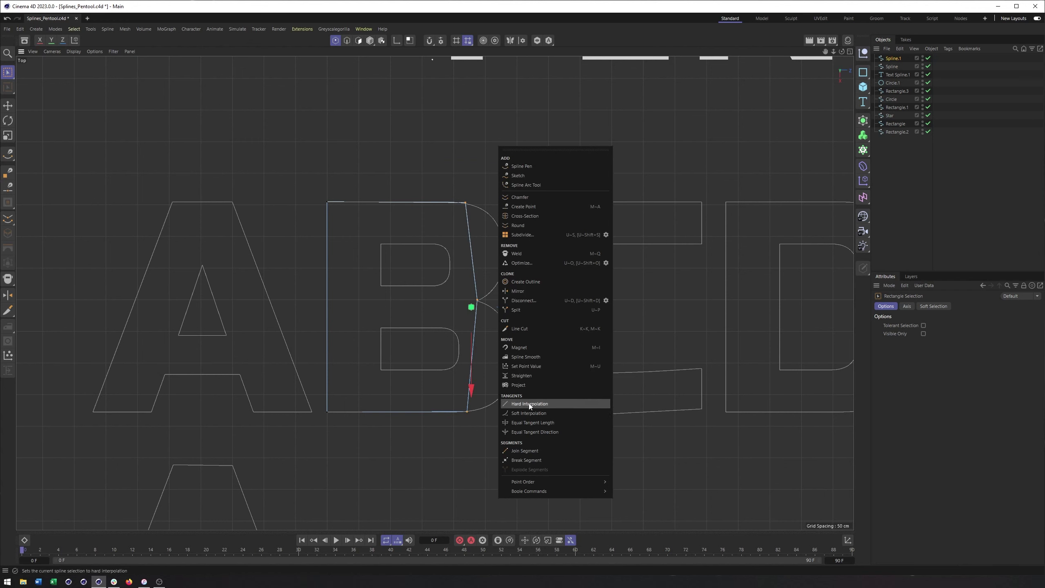
{"action": "left_click", "coordinate": [521, 414]}
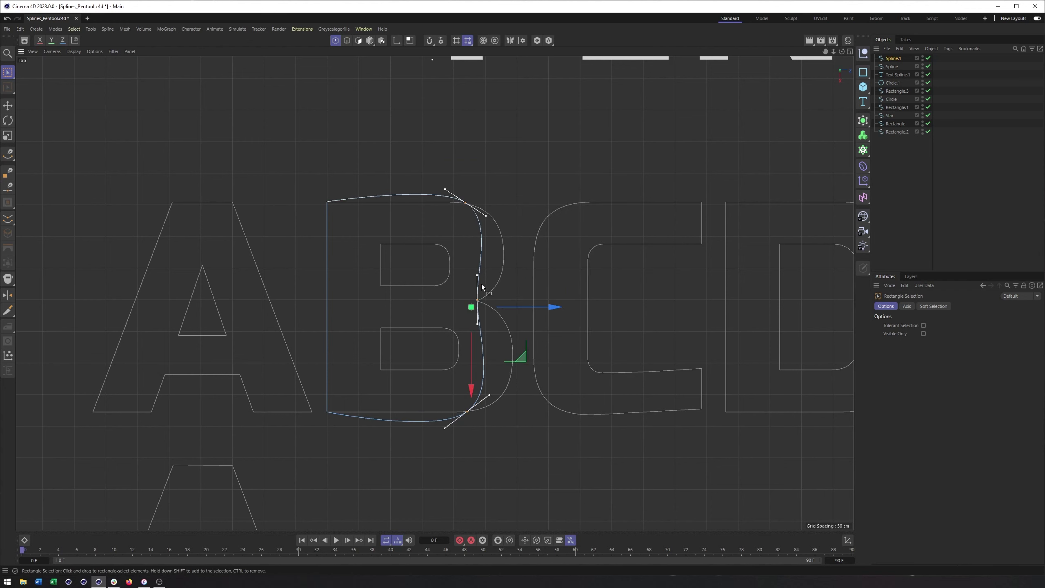
- Adjust both tangent handles of the B outline's upper-right point with the Spline Pen to flatten the top edge and round the upper bowl
{"action": "scroll", "coordinate": [480, 285], "scroll_direction": "up", "scroll_amount": 2}
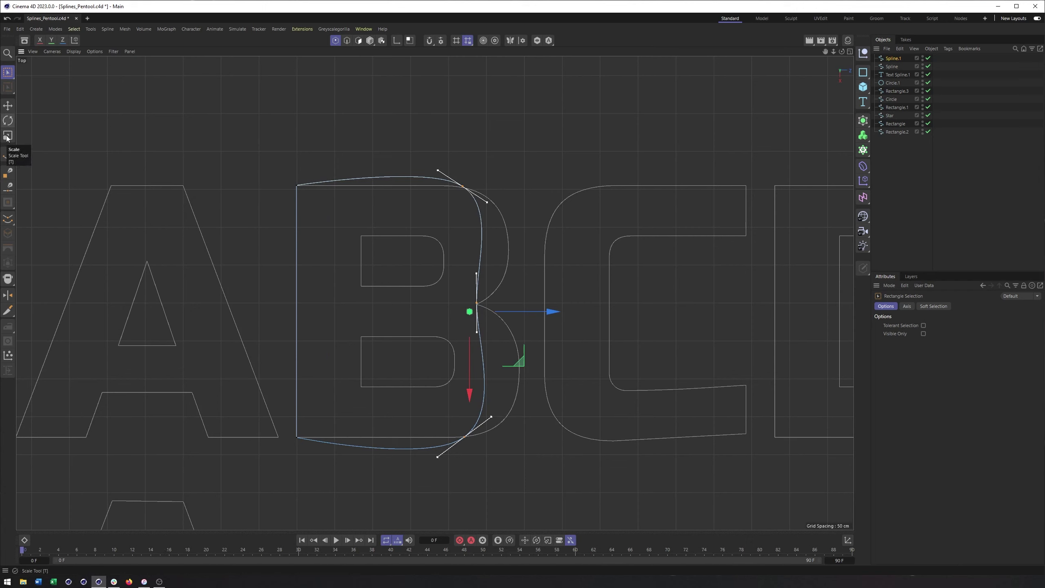
{"action": "left_click", "coordinate": [7, 154]}
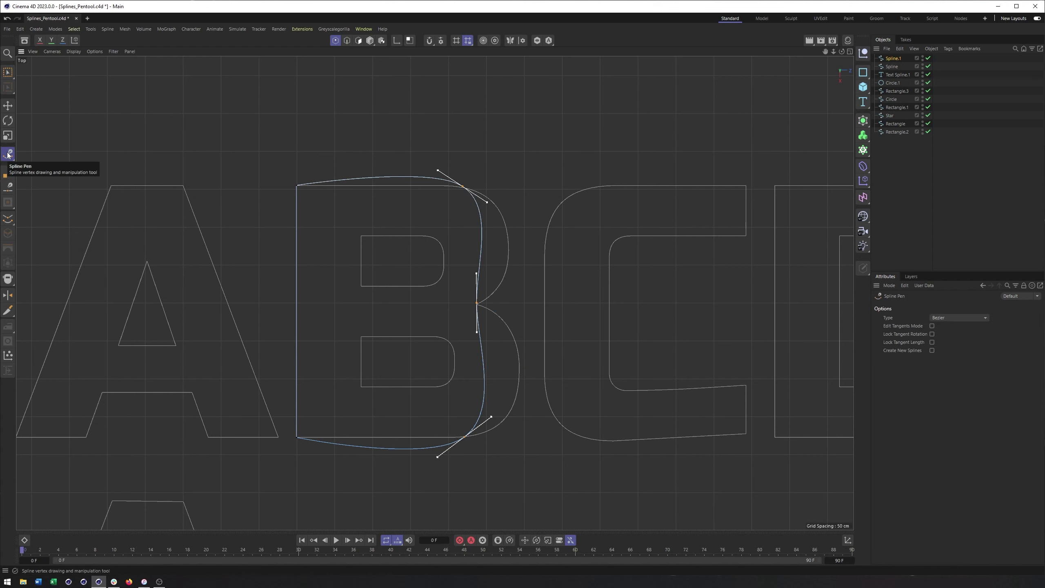
{"action": "scroll", "coordinate": [462, 187], "scroll_direction": "up", "scroll_amount": 4}
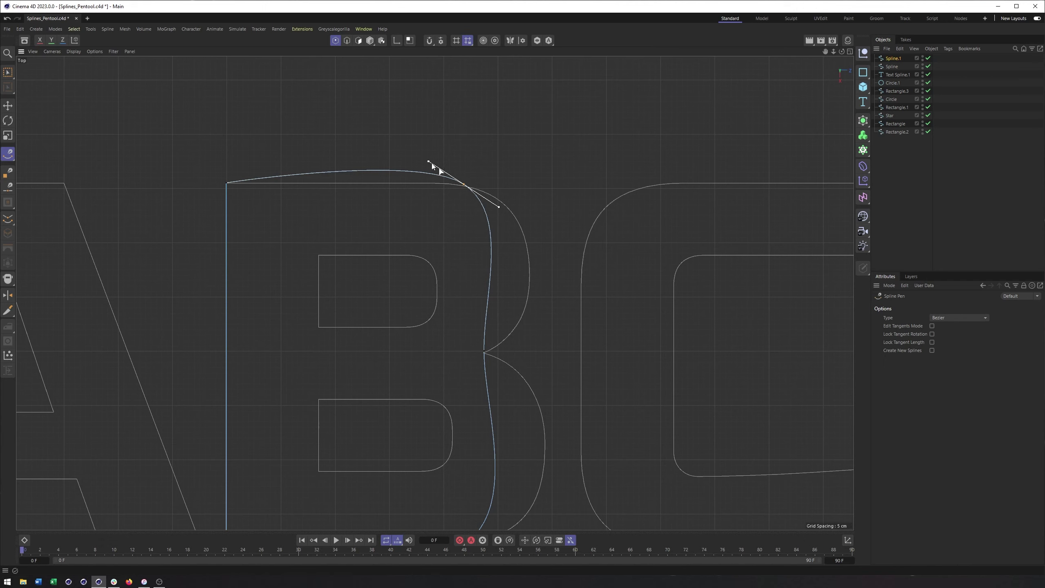
{"action": "left_click_drag", "start_coordinate": [428, 162], "coordinate": [422, 184]}
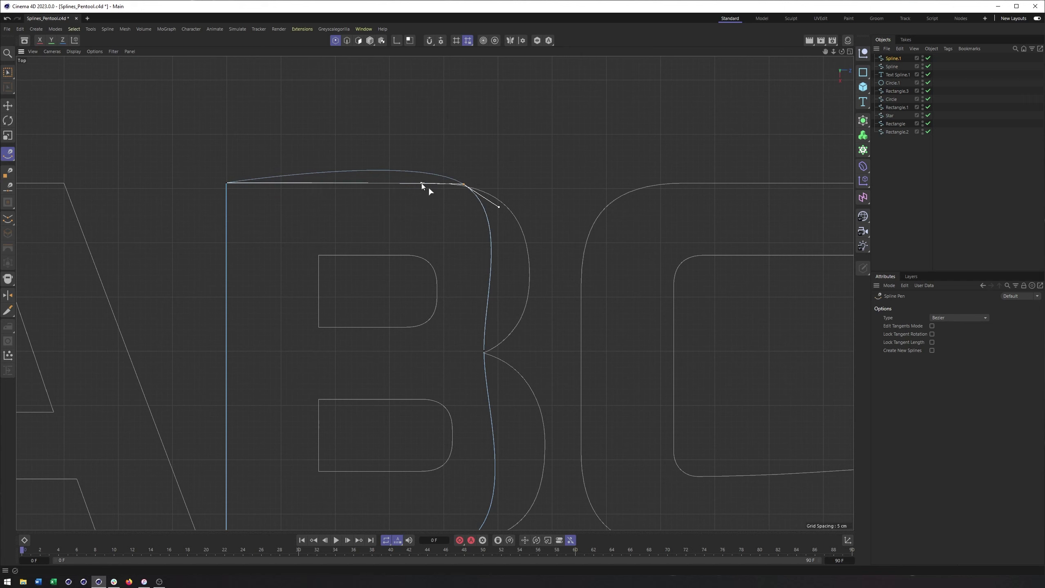
{"action": "left_click_drag", "start_coordinate": [422, 183], "coordinate": [421, 183]}
{"action": "left_click_drag", "start_coordinate": [500, 207], "coordinate": [554, 214]}
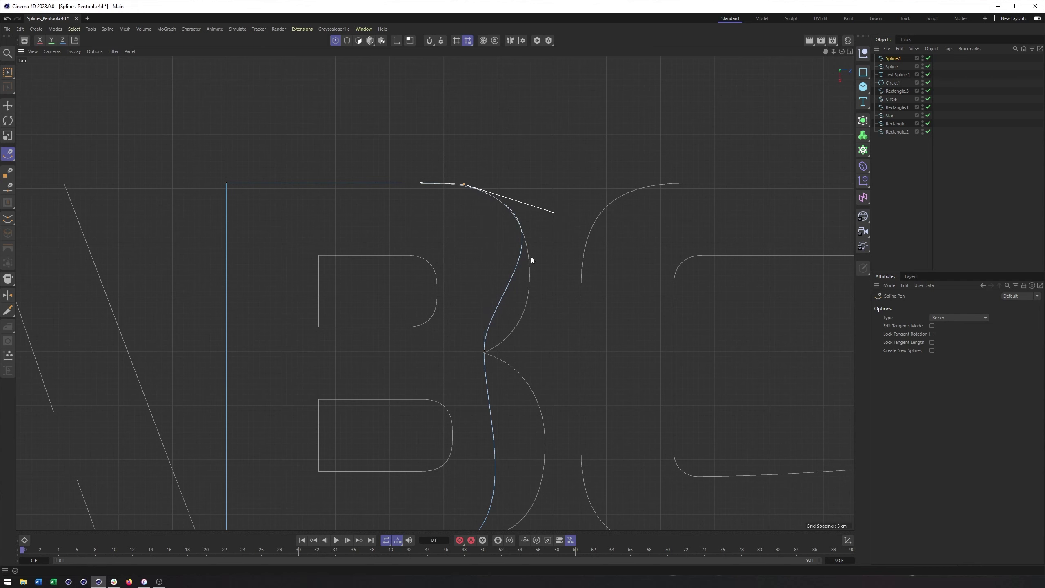
- Pull the upper tangent handle of the B outline's middle notch point outward to shape the upper bowl's underside
{"action": "middle_click_drag", "start_coordinate": [515, 311], "coordinate": [507, 288], "text": "alt"}
{"action": "left_click", "coordinate": [475, 327]}
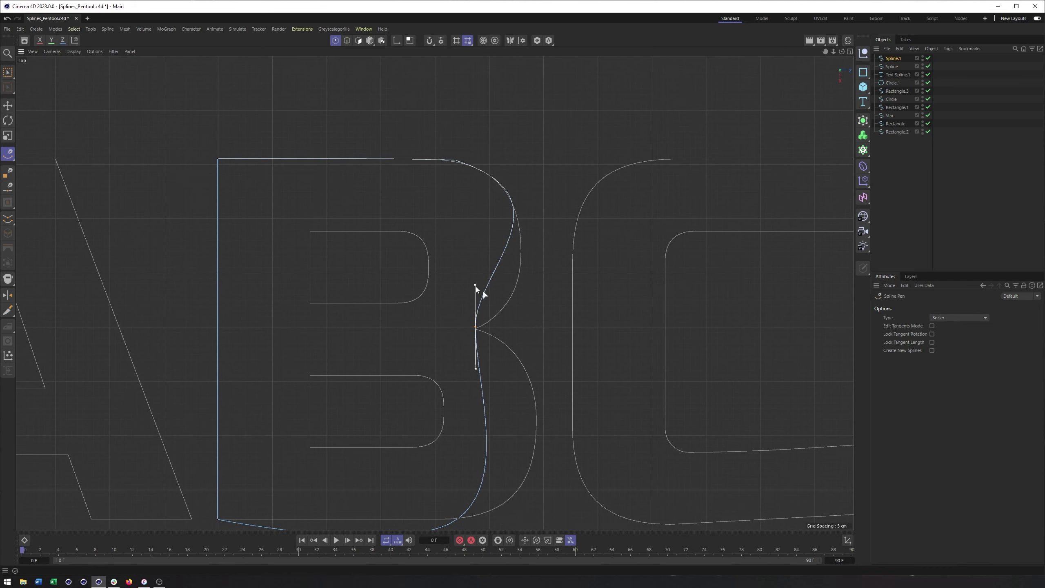
{"action": "left_click_drag", "start_coordinate": [475, 286], "coordinate": [501, 331]}
- Apply Soft Tangents to the B outline's upper-right point to reset its tangent handles
{"action": "left_click", "coordinate": [455, 159]}
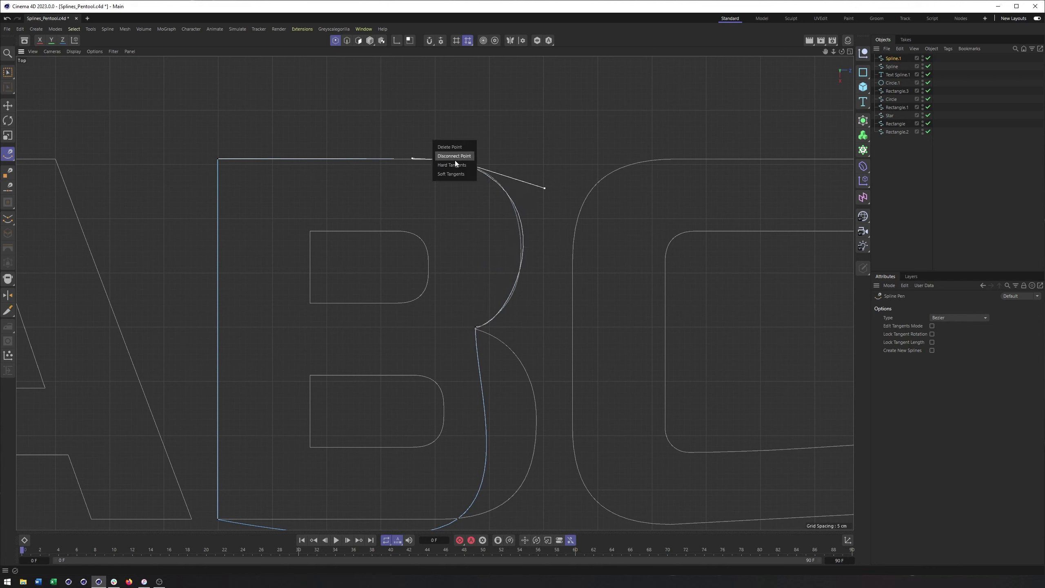
{"action": "left_click", "coordinate": [450, 175]}
{"action": "left_click", "coordinate": [455, 161]}
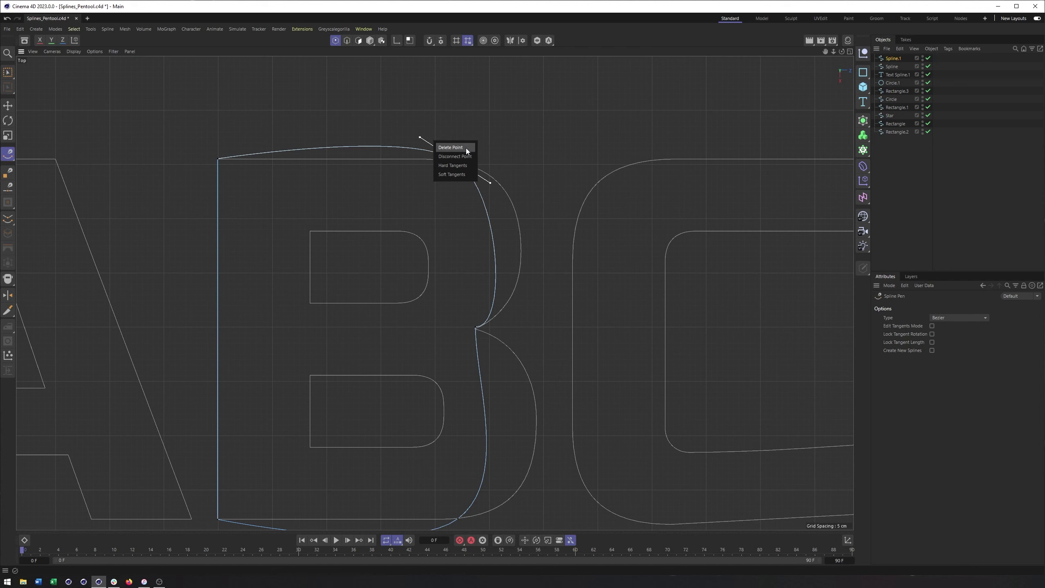
{"action": "left_click", "coordinate": [466, 157]}
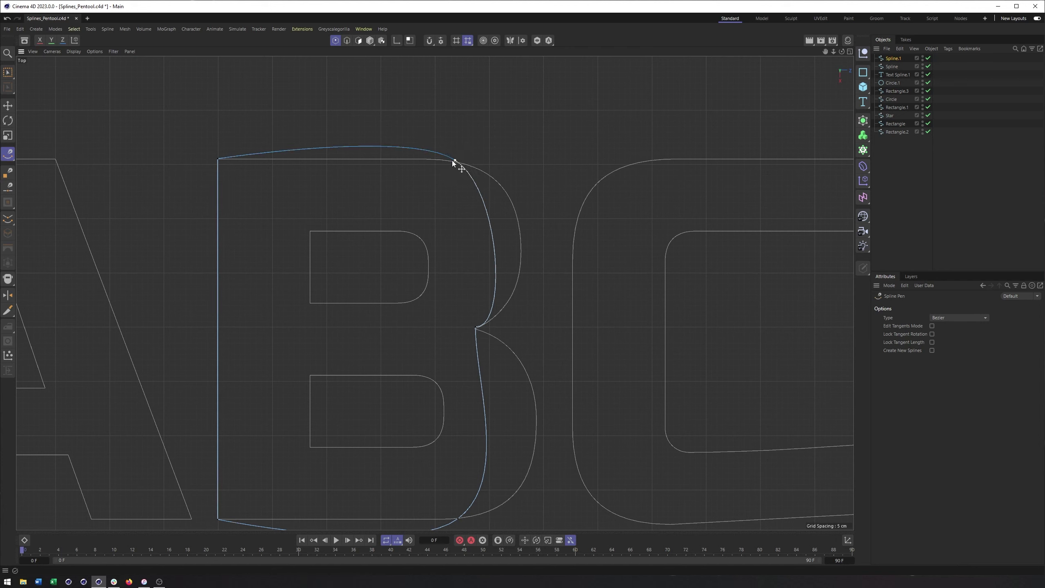
{"action": "left_click", "coordinate": [453, 164]}
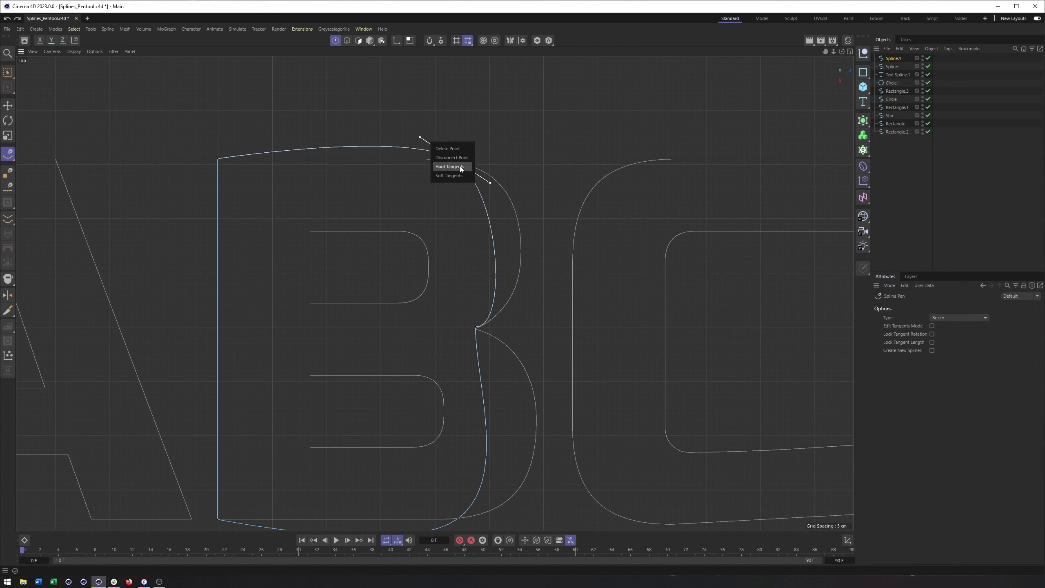
{"action": "left_click", "coordinate": [452, 176]}
- Level the upper-right point's tangents along the B's top edge and insert a point on the upper bowl, fitting it to the template curve
{"action": "middle_click_drag", "start_coordinate": [447, 202], "coordinate": [419, 195], "text": "alt"}
{"action": "left_click_drag", "start_coordinate": [393, 132], "coordinate": [394, 153]}
{"action": "left_click", "coordinate": [472, 239]}
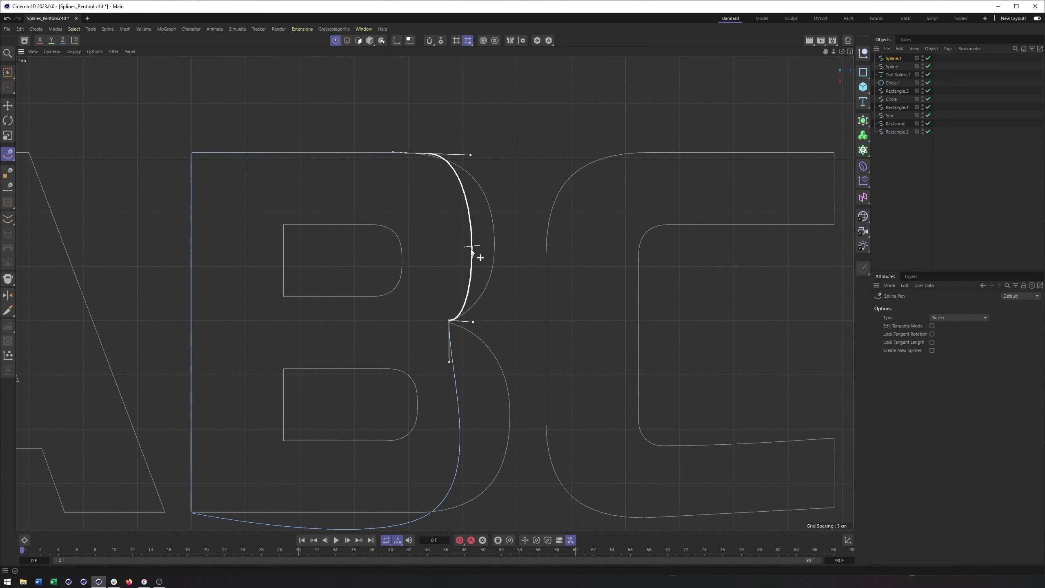
{"action": "left_click", "coordinate": [471, 240], "text": "ctrl"}
{"action": "left_click_drag", "start_coordinate": [472, 240], "coordinate": [491, 196]}
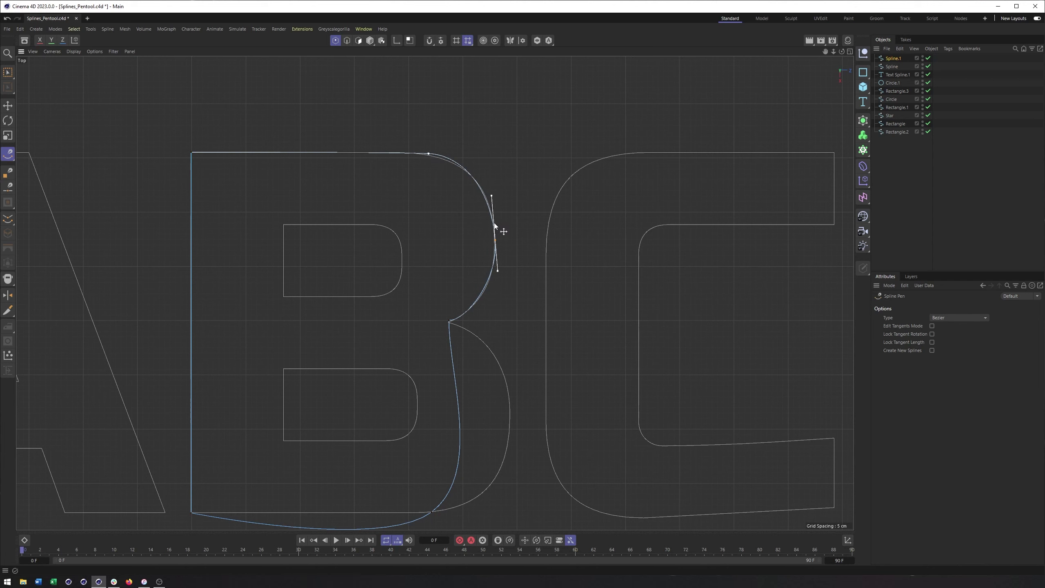
- Shape the B's lower bowl by pulling the notch point's lower tangent outward and fitting a point on the bowl to the template
{"action": "middle_click_drag", "start_coordinate": [479, 343], "coordinate": [486, 241], "text": "alt"}
{"action": "left_click", "coordinate": [455, 219]}
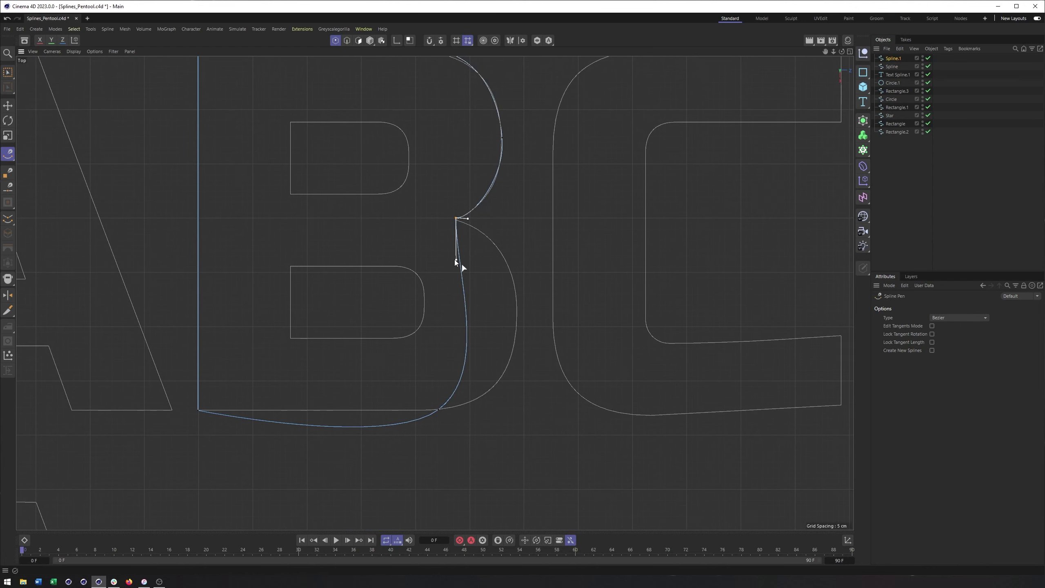
{"action": "left_click_drag", "start_coordinate": [455, 261], "coordinate": [542, 263]}
{"action": "left_click", "coordinate": [508, 325]}
{"action": "left_click_drag", "start_coordinate": [498, 350], "coordinate": [515, 328]}
- Adjust both tangents of the B's lower-right point to flatten the bottom edge and round the bowl, and select the notch point for moving
{"action": "left_click", "coordinate": [438, 410]}
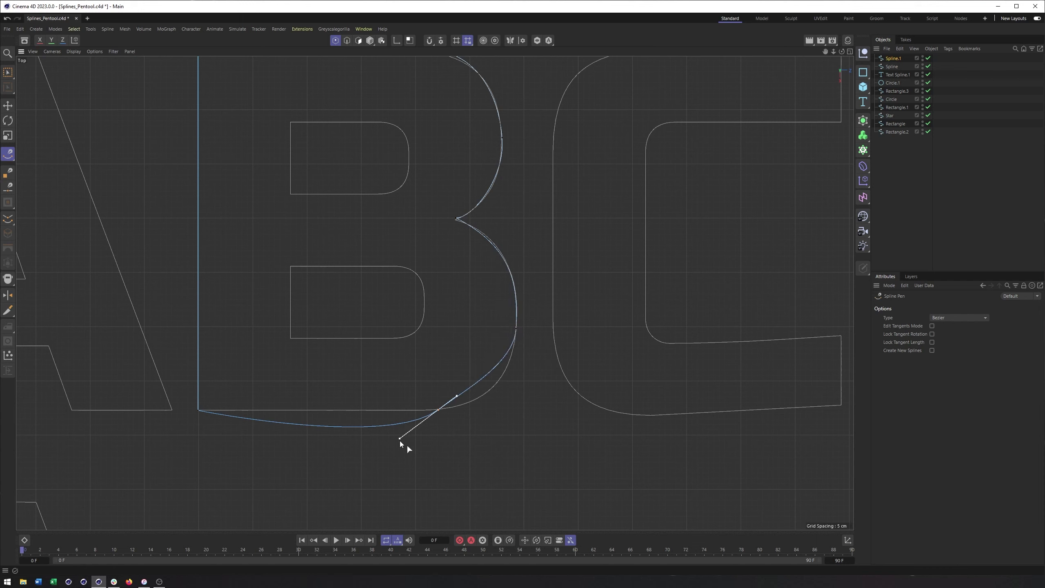
{"action": "left_click_drag", "start_coordinate": [400, 439], "coordinate": [401, 411]}
{"action": "left_click_drag", "start_coordinate": [463, 410], "coordinate": [483, 406]}
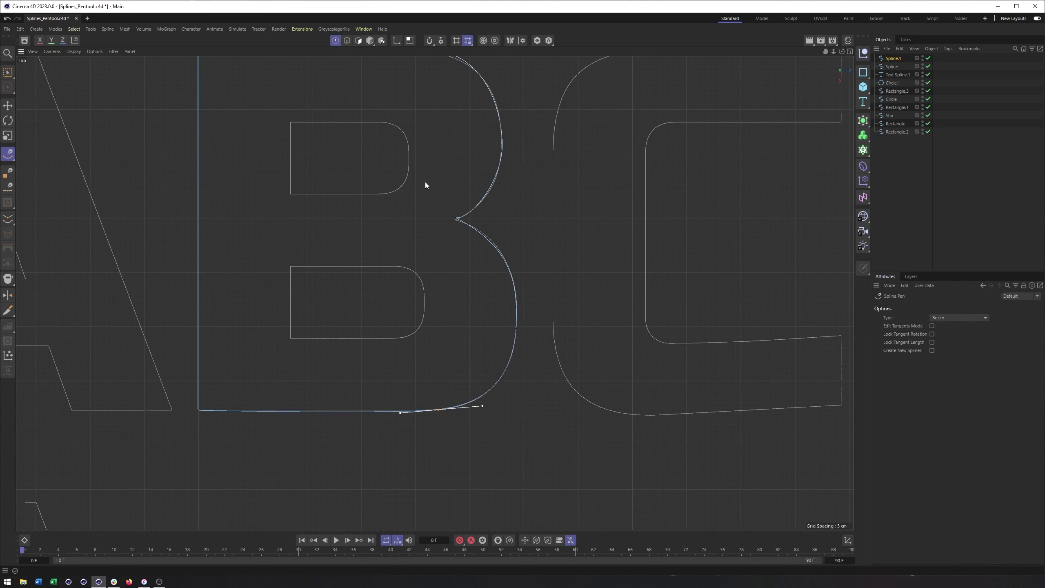
{"action": "left_click", "coordinate": [456, 218]}
{"action": "key", "text": "e"}
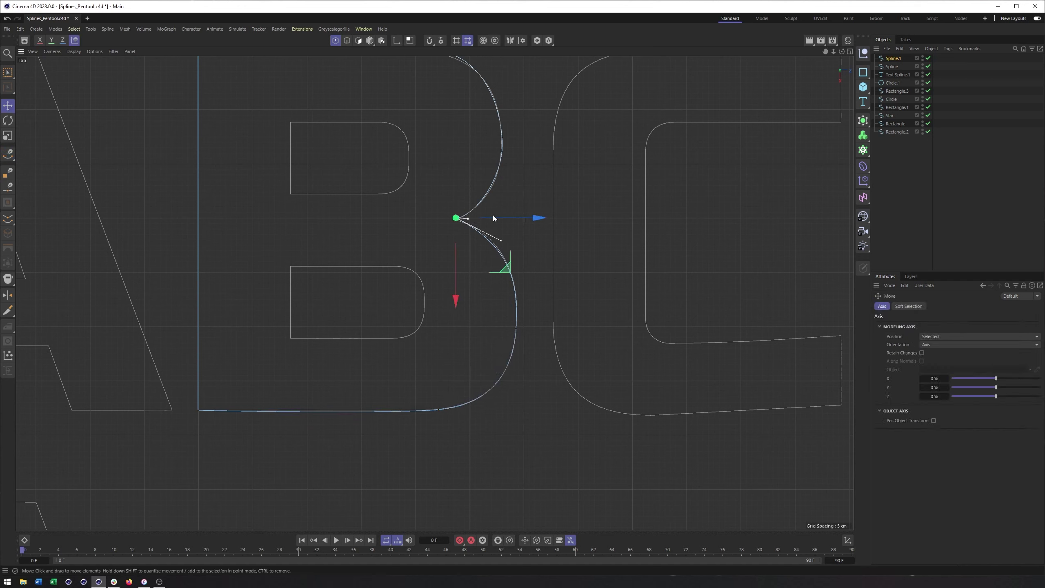
{"action": "scroll", "coordinate": [511, 273], "scroll_direction": "down", "scroll_amount": 5}
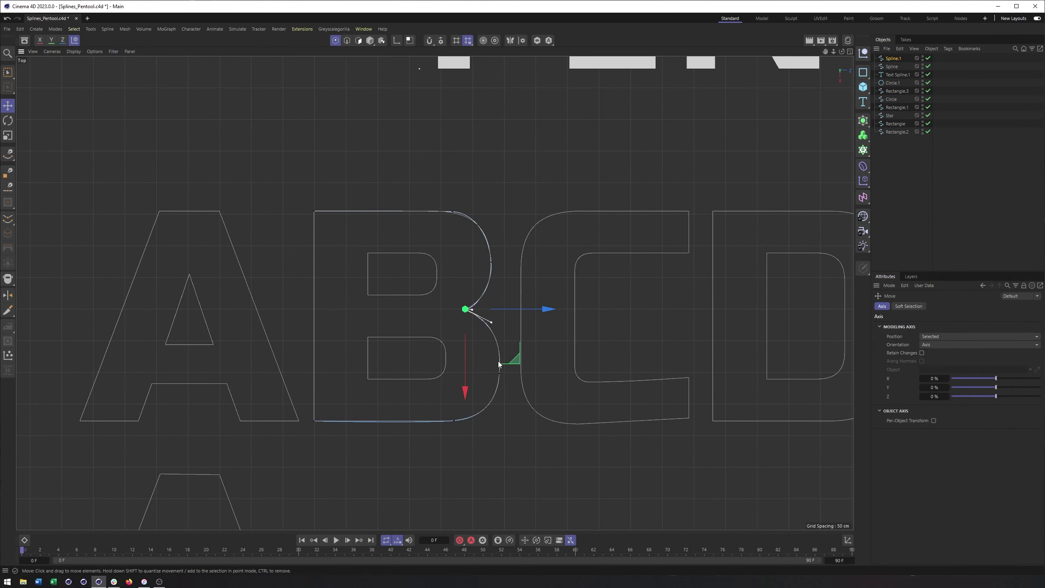
- Start a Bezier spline at the template C's upper-right corner with the Spline Pen, tracing the top and rounded outer side to the bottom curve
{"action": "scroll", "coordinate": [493, 296], "scroll_direction": "up", "scroll_amount": 3}
{"action": "scroll", "coordinate": [380, 311], "scroll_direction": "up", "scroll_amount": 2}
{"action": "scroll", "coordinate": [398, 328], "scroll_direction": "up", "scroll_amount": 1}
{"action": "middle_click_drag", "start_coordinate": [406, 324], "coordinate": [322, 310], "text": "alt"}
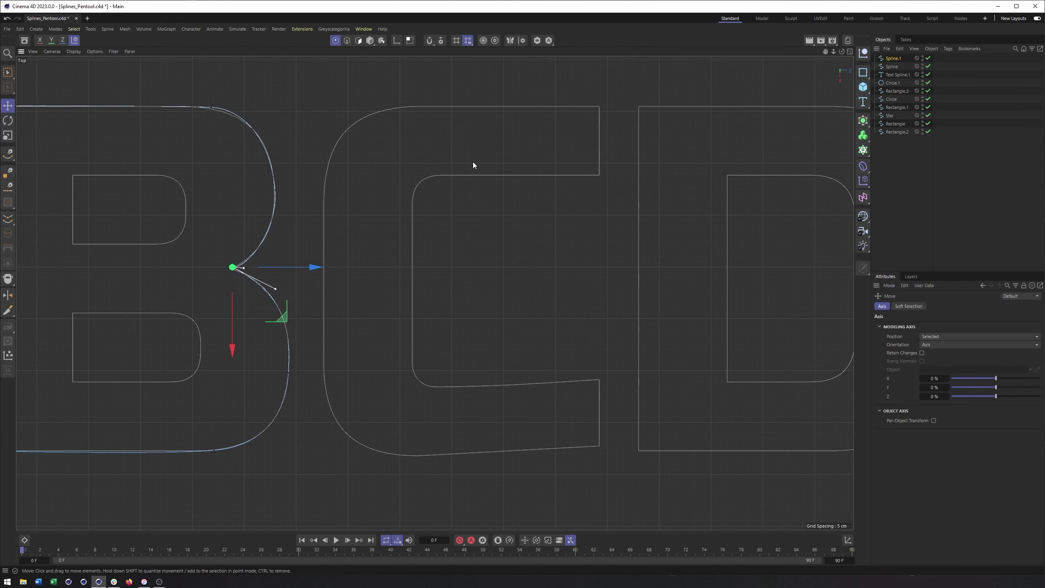
{"action": "middle_click_drag", "start_coordinate": [478, 205], "coordinate": [475, 212], "text": "alt"}
{"action": "left_click", "coordinate": [9, 152]}
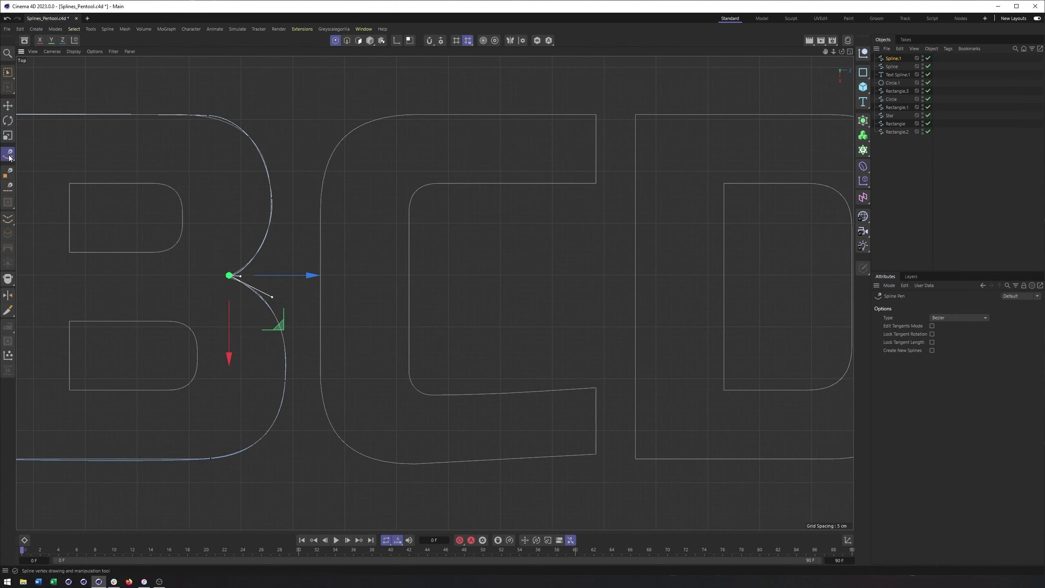
{"action": "left_click", "coordinate": [596, 114]}
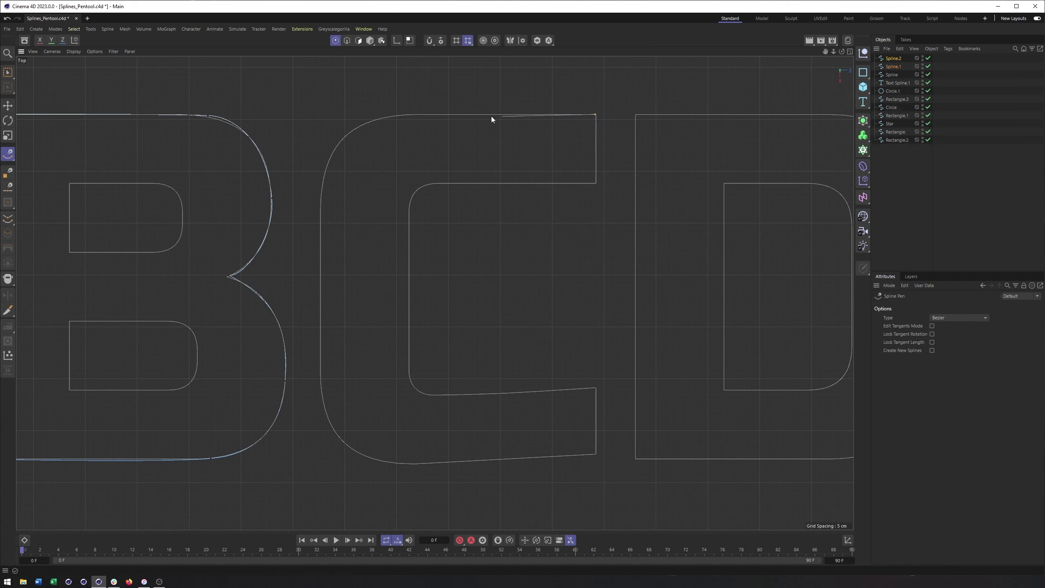
{"action": "left_click_drag", "start_coordinate": [404, 114], "coordinate": [372, 114]}
{"action": "left_click_drag", "start_coordinate": [321, 182], "coordinate": [316, 209]}
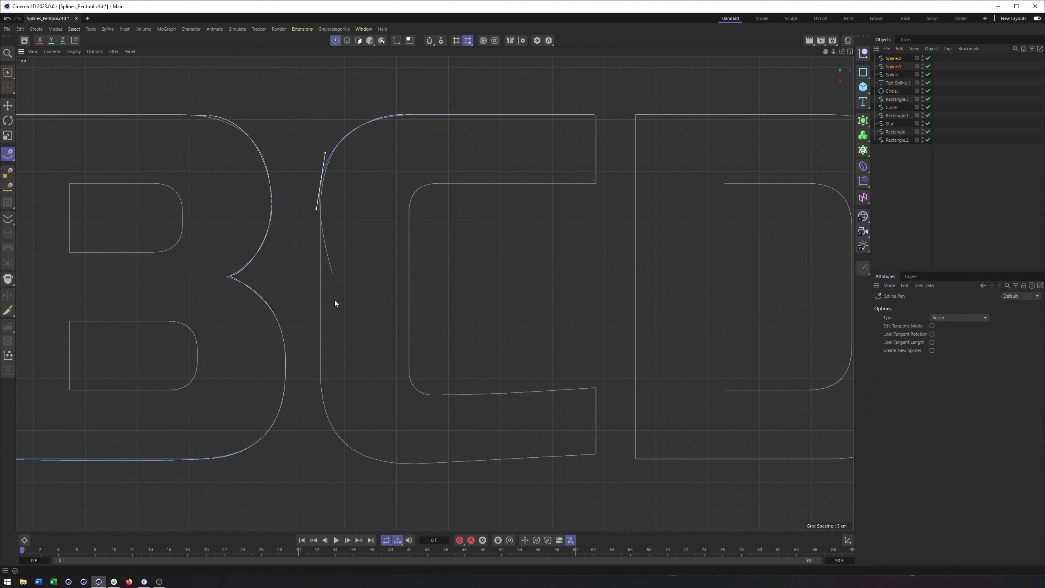
{"action": "left_click_drag", "start_coordinate": [320, 385], "coordinate": [461, 463]}
{"action": "left_click_drag", "start_coordinate": [466, 466], "coordinate": [464, 468]}
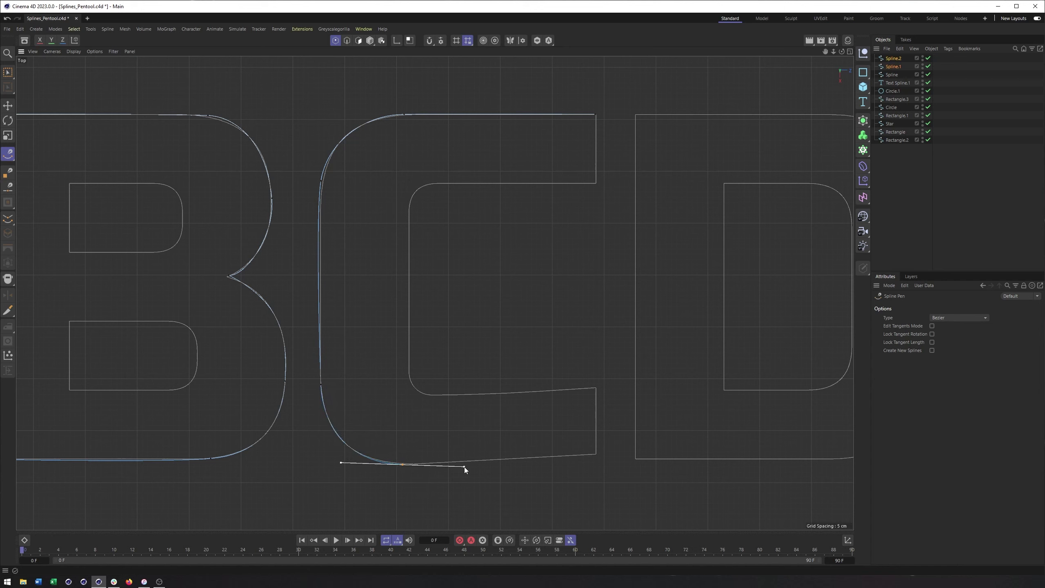
- Continue the C outline around the lower arm and inner contour, leaving the inner upper-left corner sharp, and close the spline at its start
{"action": "left_click", "coordinate": [596, 454]}
{"action": "left_click", "coordinate": [595, 387]}
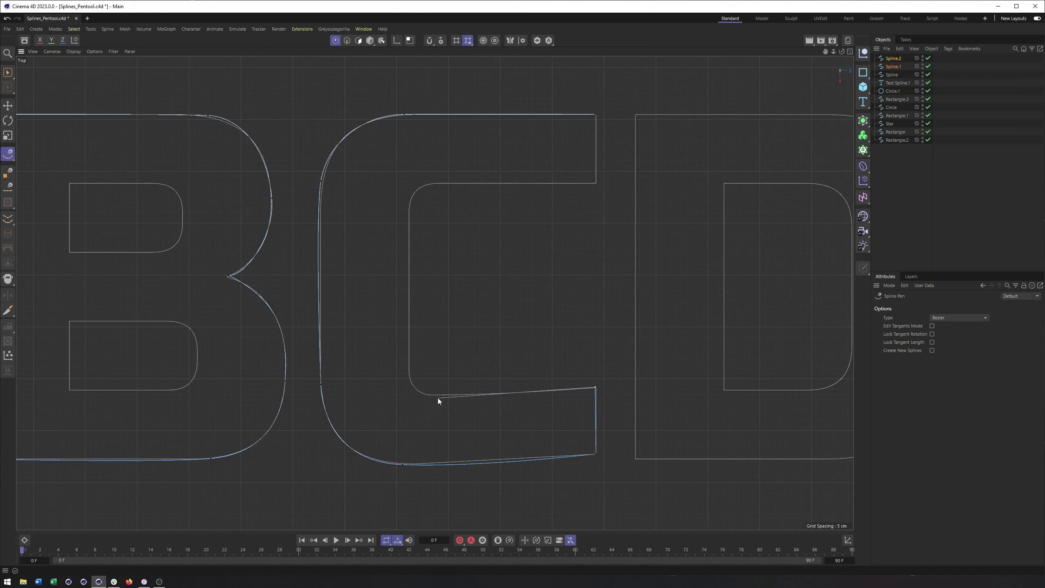
{"action": "left_click_drag", "start_coordinate": [438, 396], "coordinate": [408, 365]}
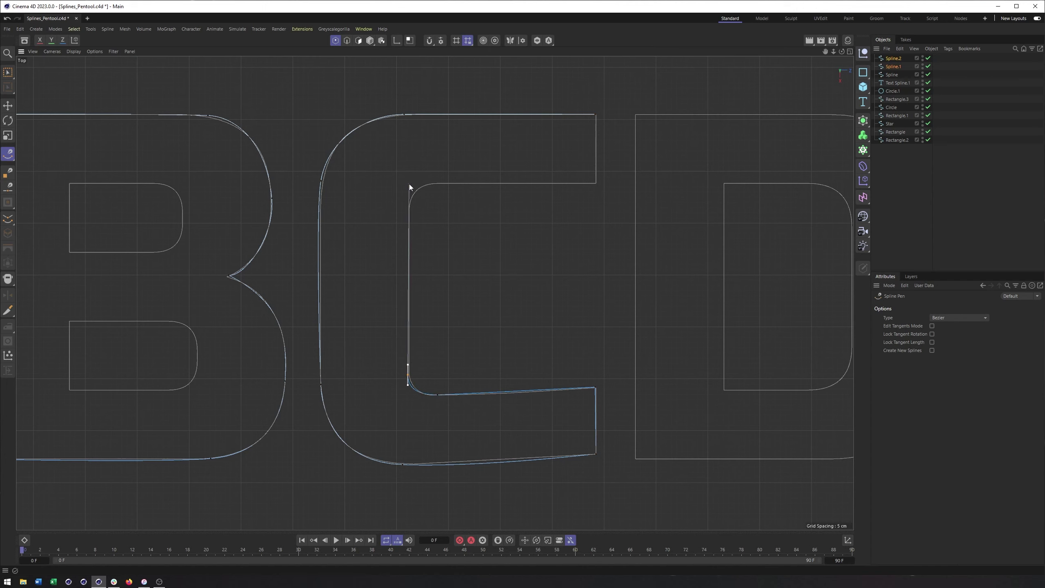
{"action": "left_click", "coordinate": [410, 185]}
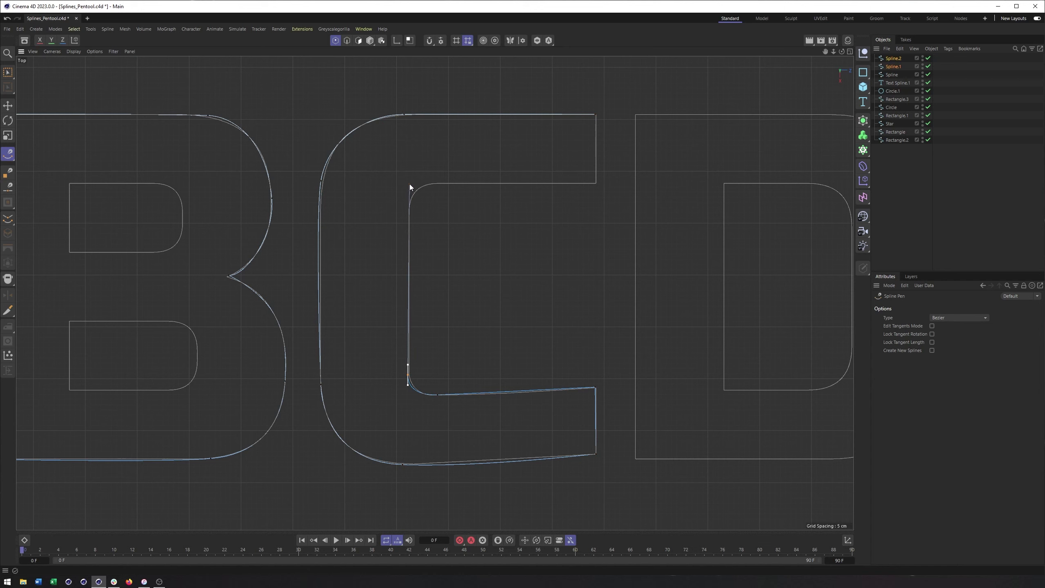
{"action": "left_click", "coordinate": [596, 183]}
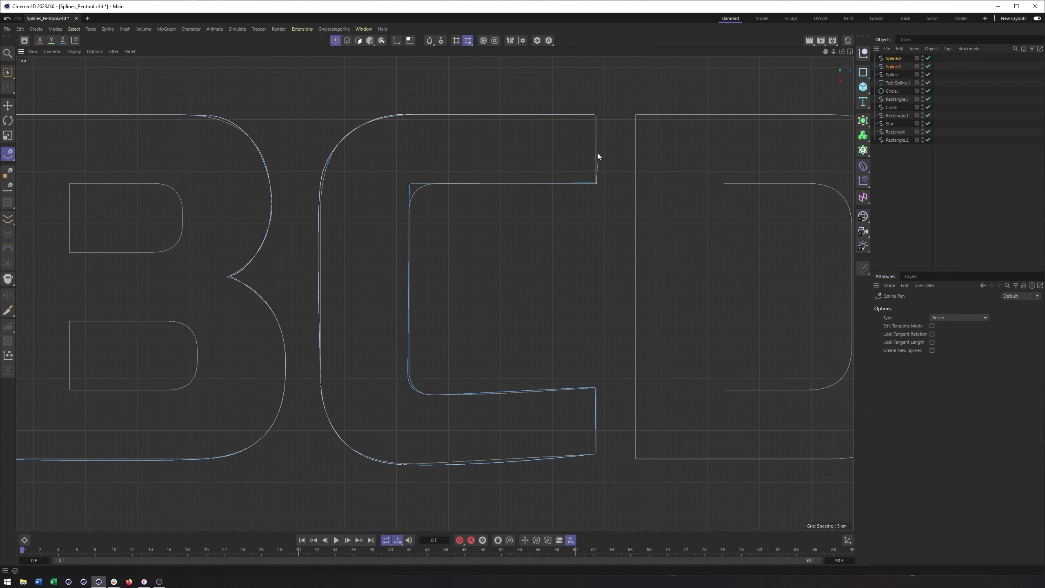
{"action": "left_click", "coordinate": [597, 114]}
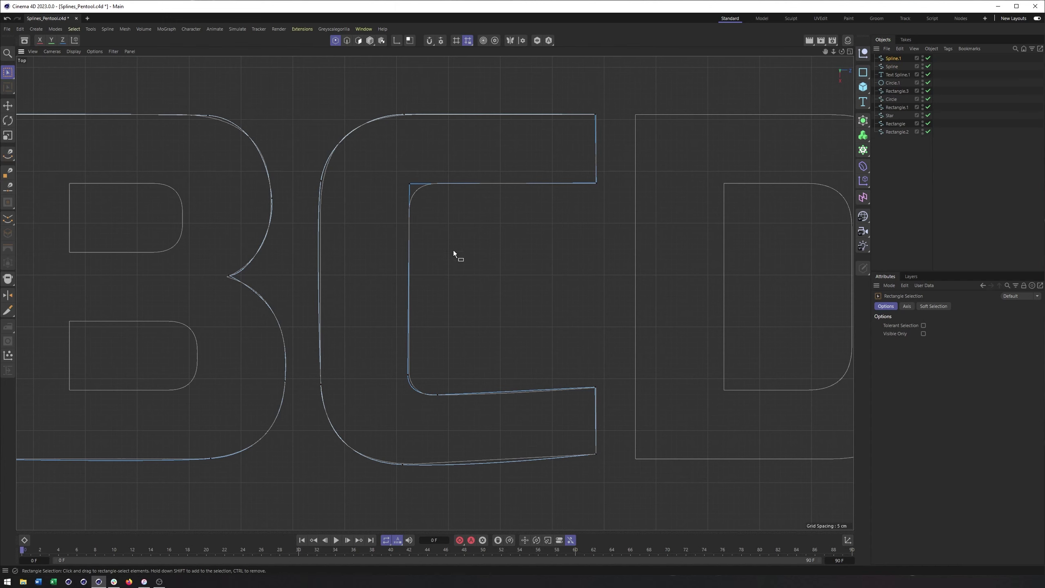
- Chamfer the C outline's inner upper-left corner with a radius of about 23.64 cm and clear the point selection
{"action": "left_click_drag", "start_coordinate": [397, 172], "coordinate": [446, 219]}
{"action": "right_click", "coordinate": [423, 147]}
{"action": "left_click", "coordinate": [444, 198]}
{"action": "left_click_drag", "start_coordinate": [440, 188], "coordinate": [462, 188]}
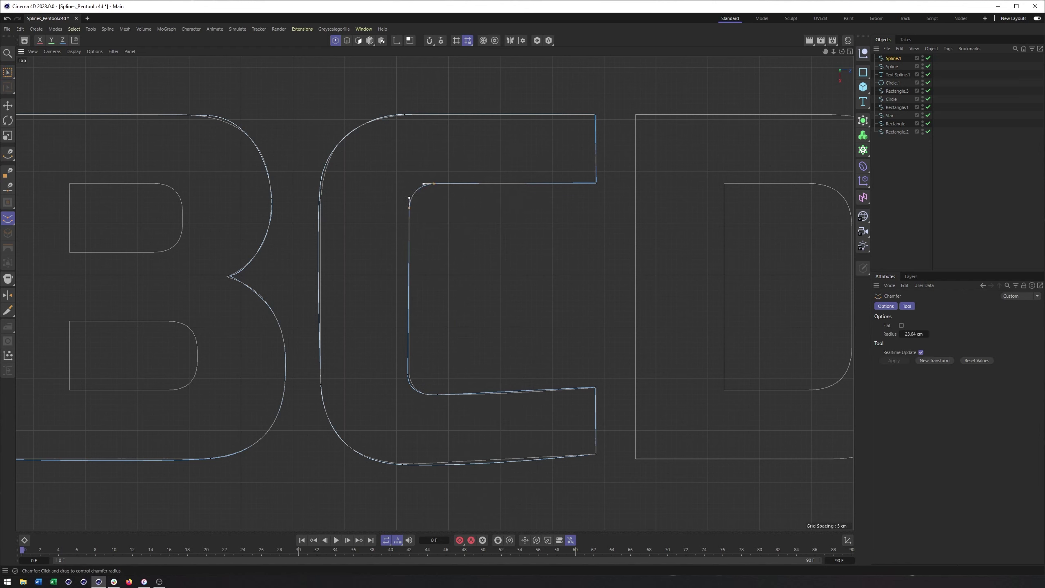
{"action": "key", "text": "e"}
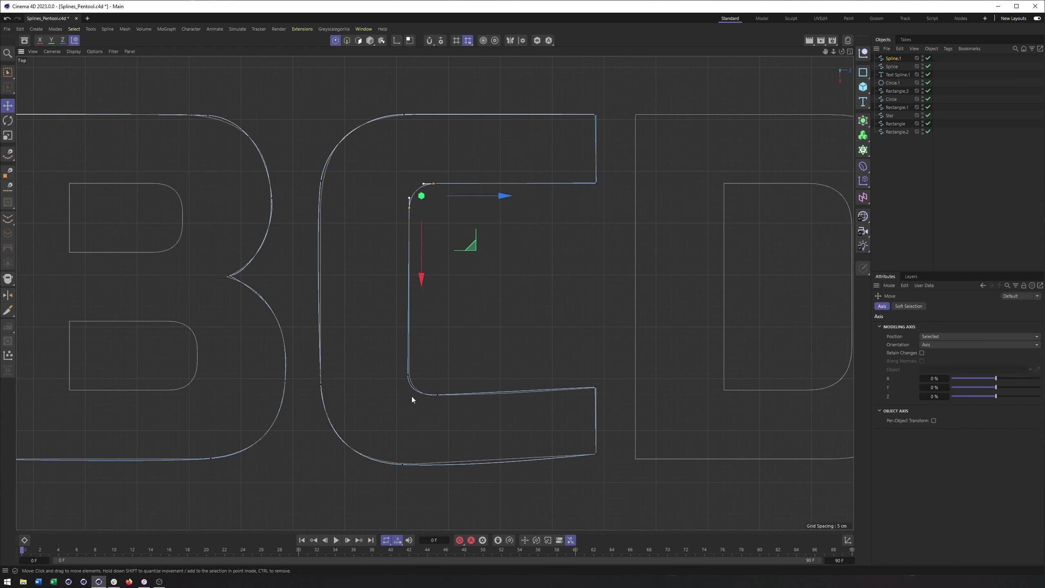
{"action": "left_click", "coordinate": [453, 336]}
- Adjust the right tangent of the C outline's bottom curve point so the lower edge follows the template
{"action": "scroll", "coordinate": [443, 405], "scroll_direction": "down", "scroll_amount": 2}
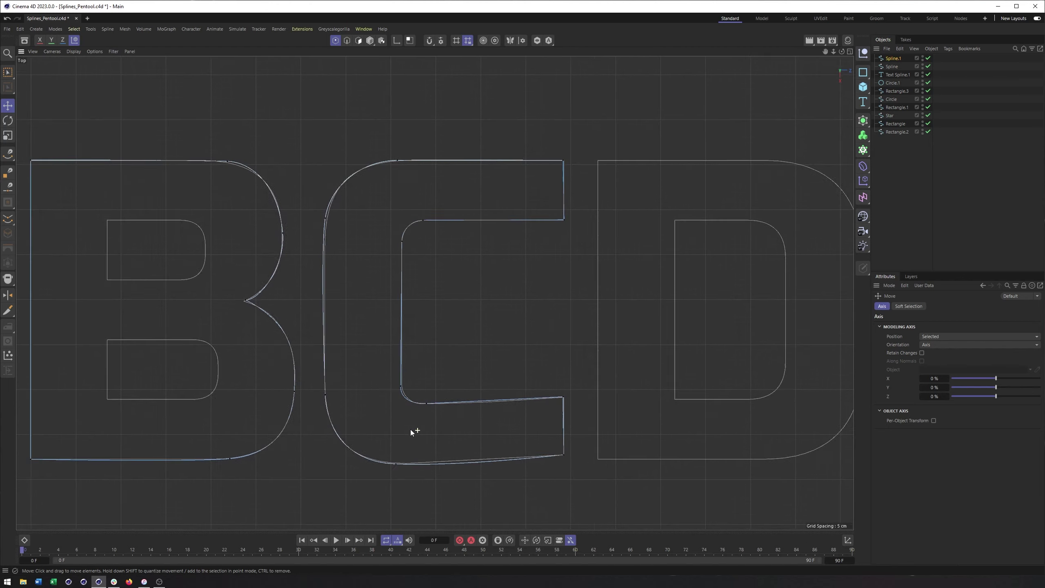
{"action": "left_click", "coordinate": [396, 464]}
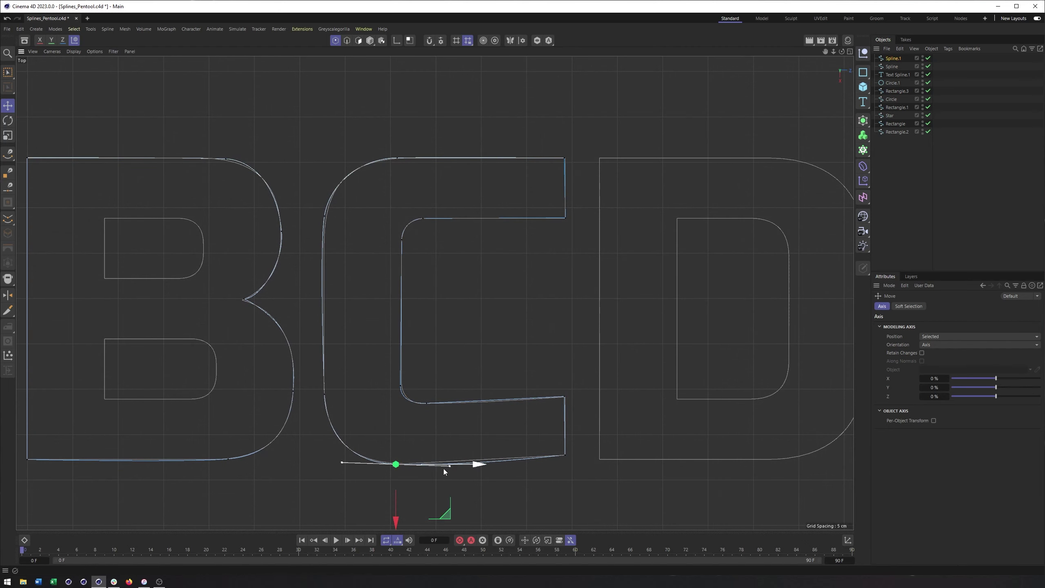
{"action": "left_click_drag", "start_coordinate": [449, 462], "coordinate": [448, 462]}
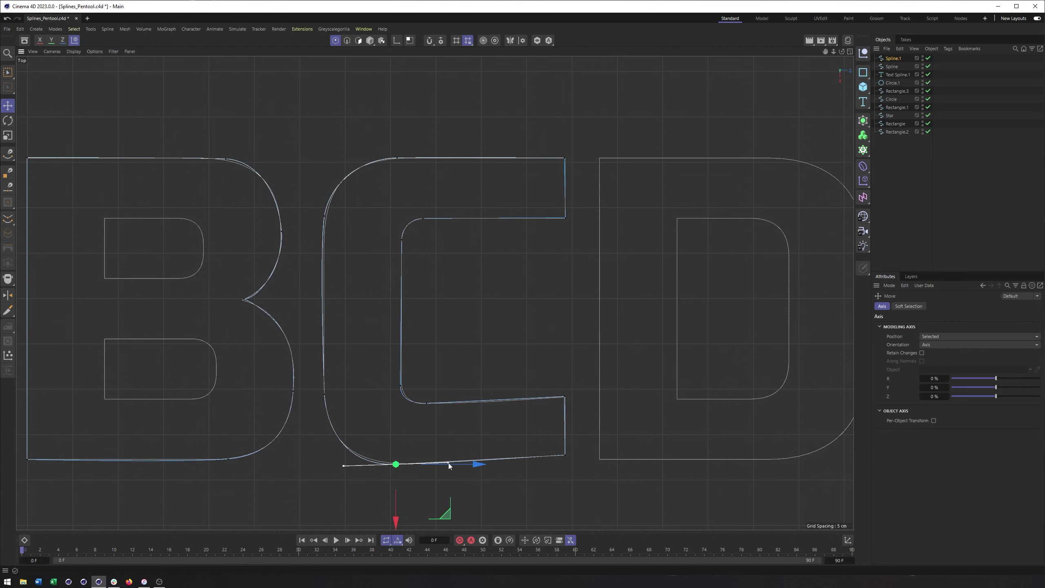
- Start a Bezier spline at the template D's upper-left corner and add a point where the top edge begins curving, aligning its tangents with the edge
{"action": "middle_click_drag", "start_coordinate": [481, 253], "coordinate": [423, 282], "text": "alt"}
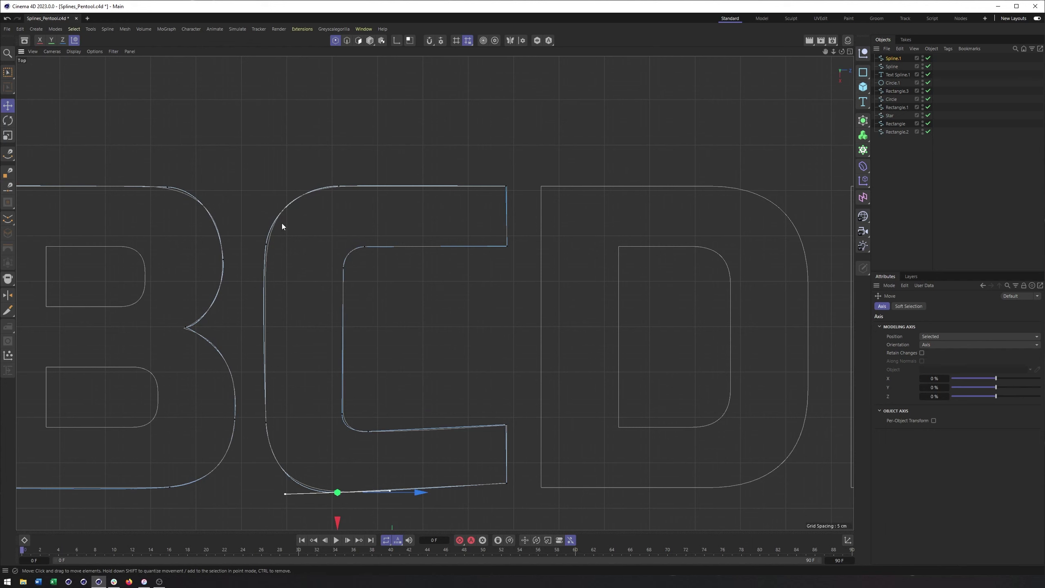
{"action": "middle_click_drag", "start_coordinate": [431, 290], "coordinate": [400, 266], "text": "alt"}
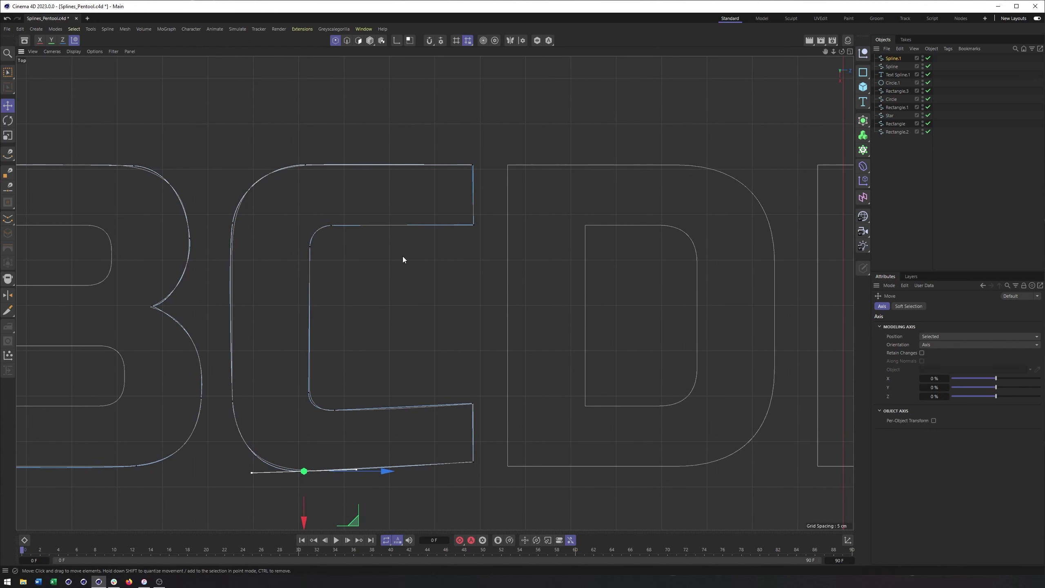
{"action": "middle_click_drag", "start_coordinate": [452, 301], "coordinate": [305, 280], "text": "alt"}
{"action": "scroll", "coordinate": [341, 170], "scroll_direction": "up", "scroll_amount": 1}
{"action": "middle_click_drag", "start_coordinate": [458, 241], "coordinate": [415, 233], "text": "alt"}
{"action": "scroll", "coordinate": [426, 239], "scroll_direction": "down", "scroll_amount": 2}
{"action": "scroll", "coordinate": [426, 239], "scroll_direction": "down", "scroll_amount": 1}
{"action": "middle_click_drag", "start_coordinate": [650, 286], "coordinate": [741, 297], "text": "alt"}
{"action": "scroll", "coordinate": [494, 193], "scroll_direction": "up", "scroll_amount": 2}
{"action": "middle_click_drag", "start_coordinate": [562, 306], "coordinate": [552, 283], "text": "alt"}
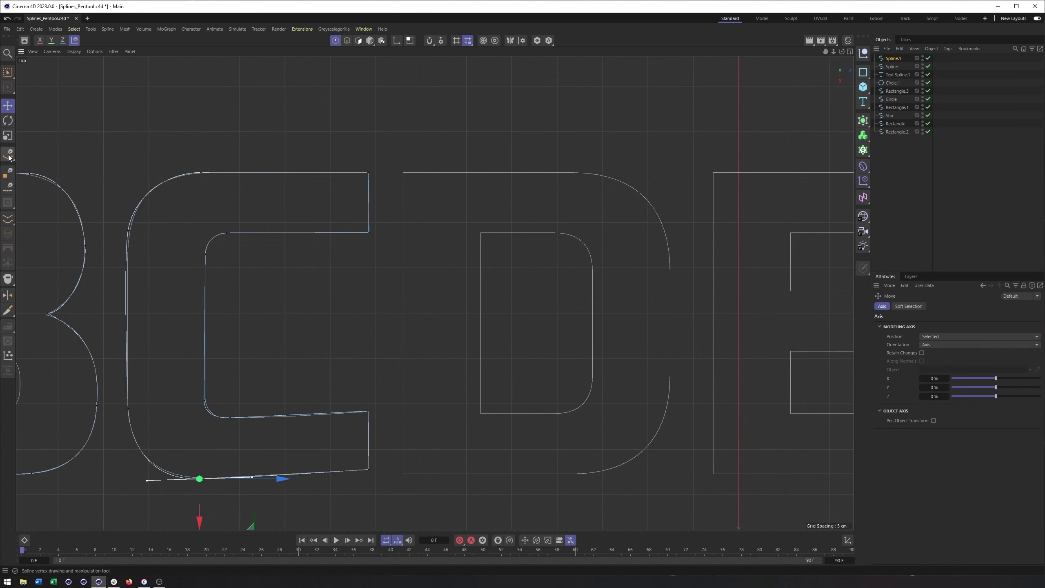
{"action": "left_click", "coordinate": [8, 155]}
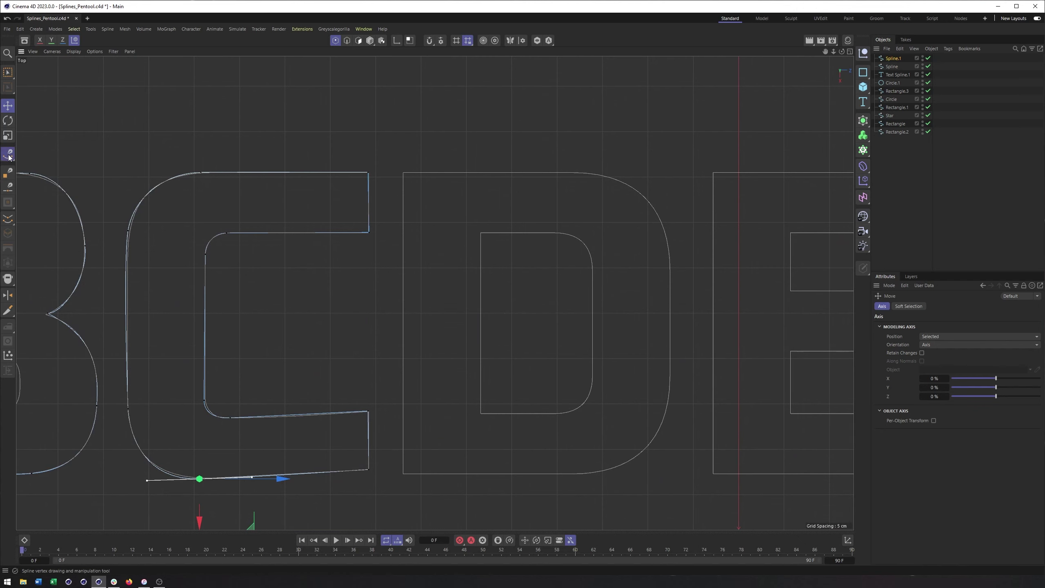
{"action": "left_click", "coordinate": [403, 173]}
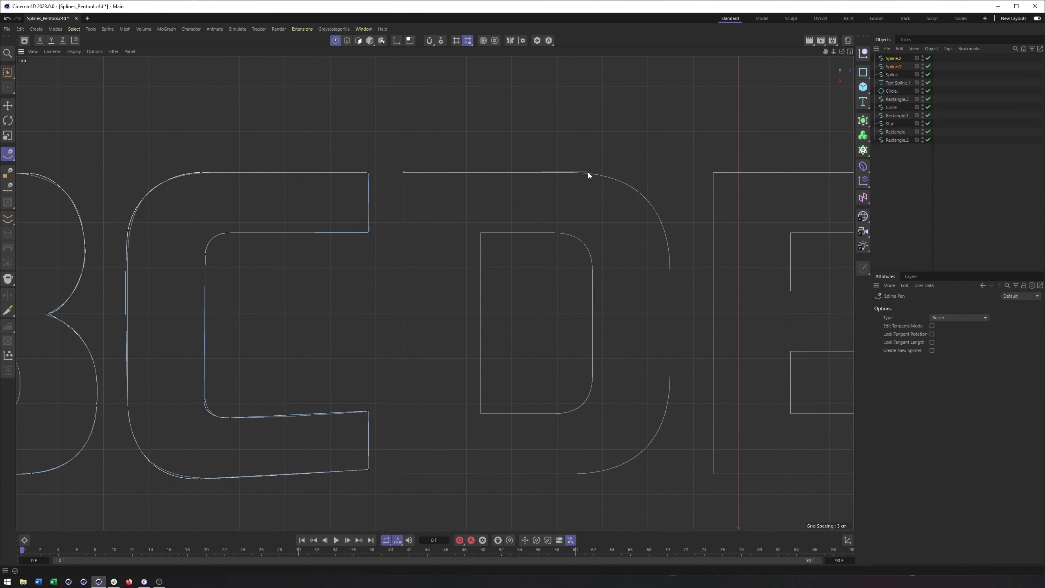
{"action": "left_click_drag", "start_coordinate": [588, 172], "coordinate": [601, 215]}
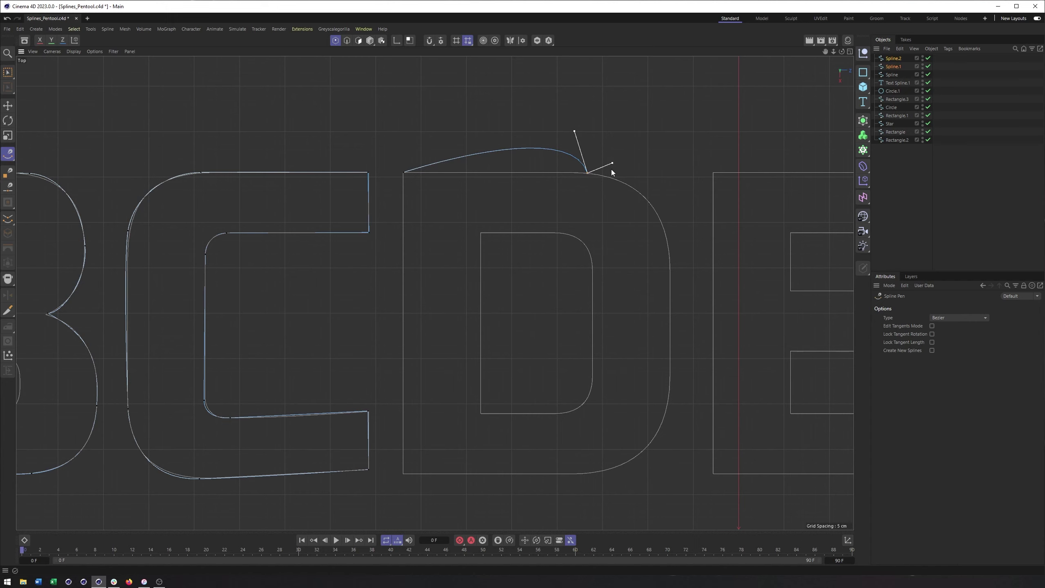
{"action": "left_click_drag", "start_coordinate": [610, 241], "coordinate": [631, 175]}
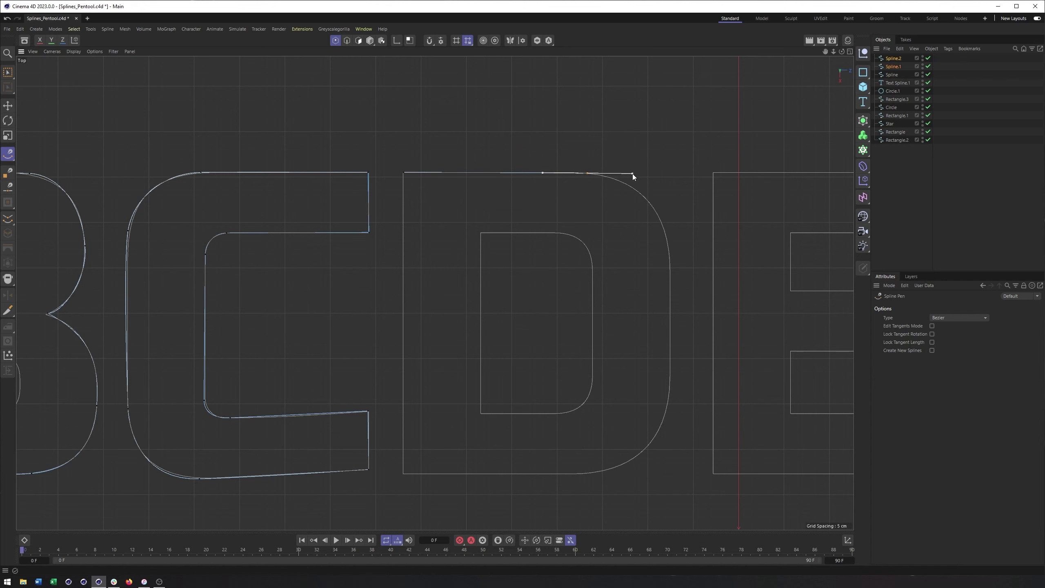
- Add loose Bezier points around the template D's upper-right curve, shape their tangents, and end the spline there
{"action": "left_click", "coordinate": [619, 129]}
{"action": "left_click_drag", "start_coordinate": [664, 172], "coordinate": [661, 205]}
{"action": "left_click_drag", "start_coordinate": [637, 264], "coordinate": [597, 253]}
{"action": "mouse_move", "coordinate": [634, 195]}
{"action": "left_mouse_down"}
{"action": "mouse_move", "coordinate": [599, 203]}
{"action": "mouse_move", "coordinate": [619, 196]}
{"action": "left_mouse_up"}
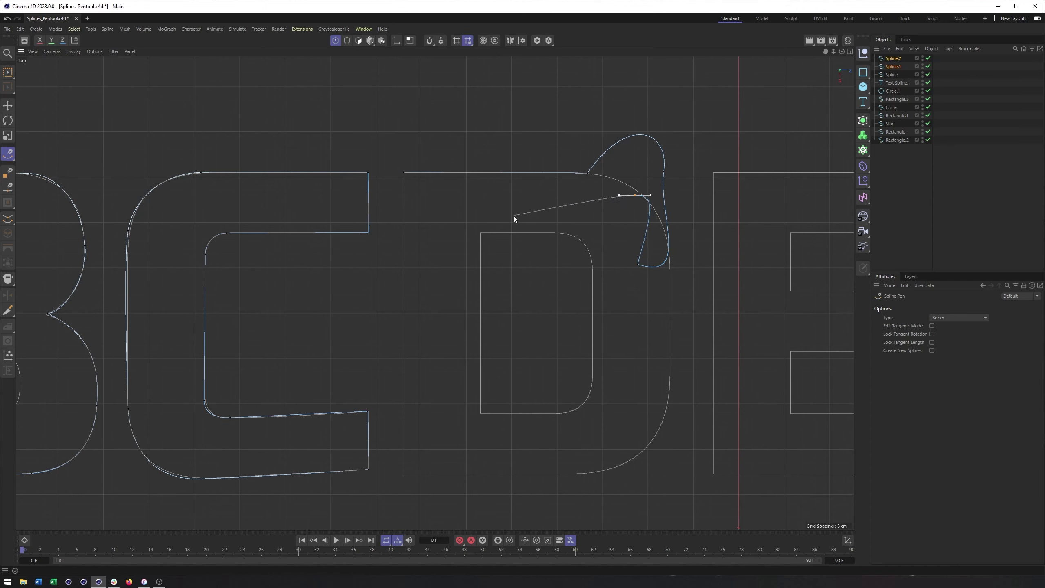
{"action": "key", "text": "Escape"}
{"action": "scroll", "coordinate": [478, 284], "scroll_direction": "down", "scroll_amount": 5}
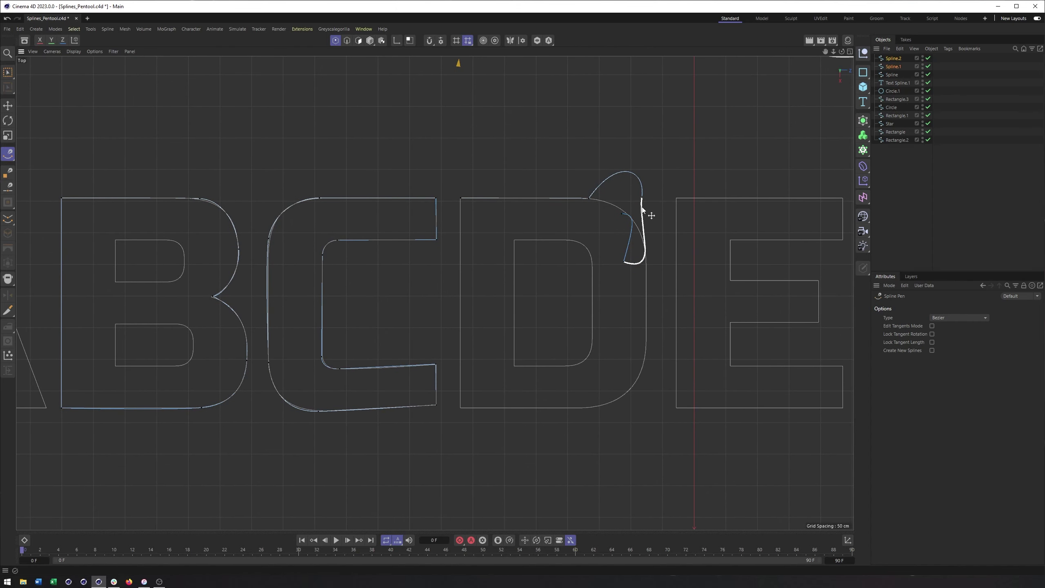
{"action": "scroll", "coordinate": [500, 343], "scroll_direction": "up", "scroll_amount": 5}
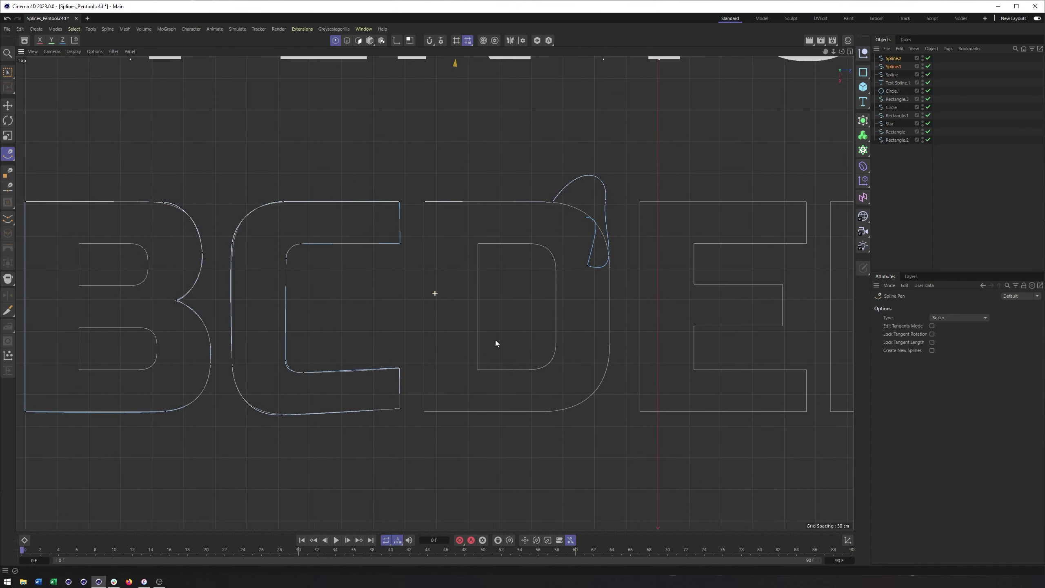
{"action": "middle_click_drag", "start_coordinate": [519, 419], "coordinate": [473, 446], "text": "alt"}
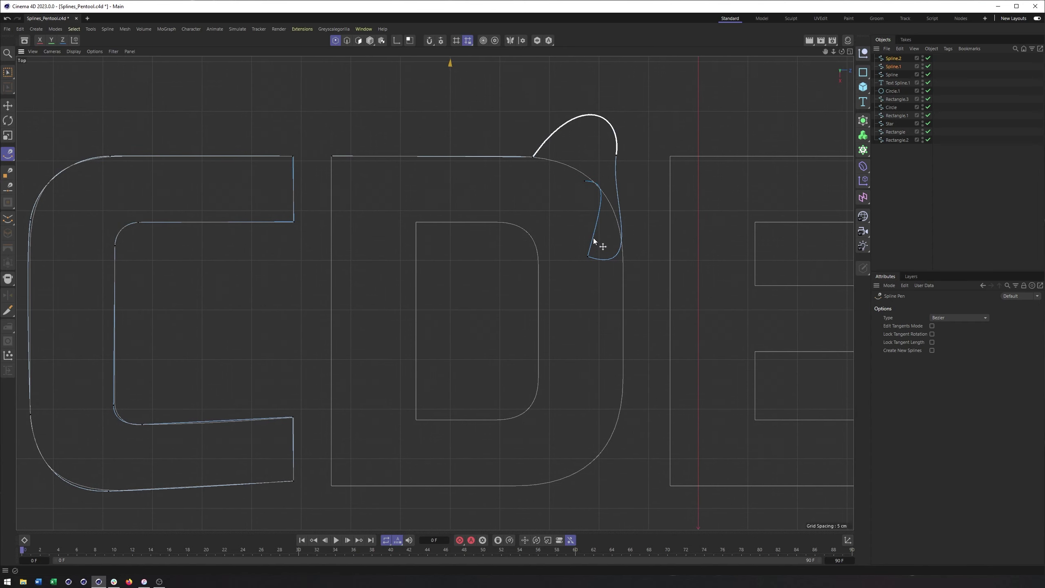
{"action": "middle_click_drag", "start_coordinate": [605, 329], "coordinate": [560, 330], "text": "alt"}
{"action": "scroll", "coordinate": [554, 328], "scroll_direction": "down", "scroll_amount": 1}
{"action": "middle_click_drag", "start_coordinate": [481, 212], "coordinate": [490, 207], "text": "alt"}
{"action": "mouse_move", "coordinate": [592, 235]}
{"action": "middle_mouse_down", "text": "alt"}
{"action": "mouse_move", "coordinate": [579, 238]}
{"action": "mouse_move", "coordinate": [608, 237]}
{"action": "middle_mouse_up", "text": "alt"}
{"action": "middle_click_drag", "start_coordinate": [497, 184], "coordinate": [507, 177], "text": "alt"}
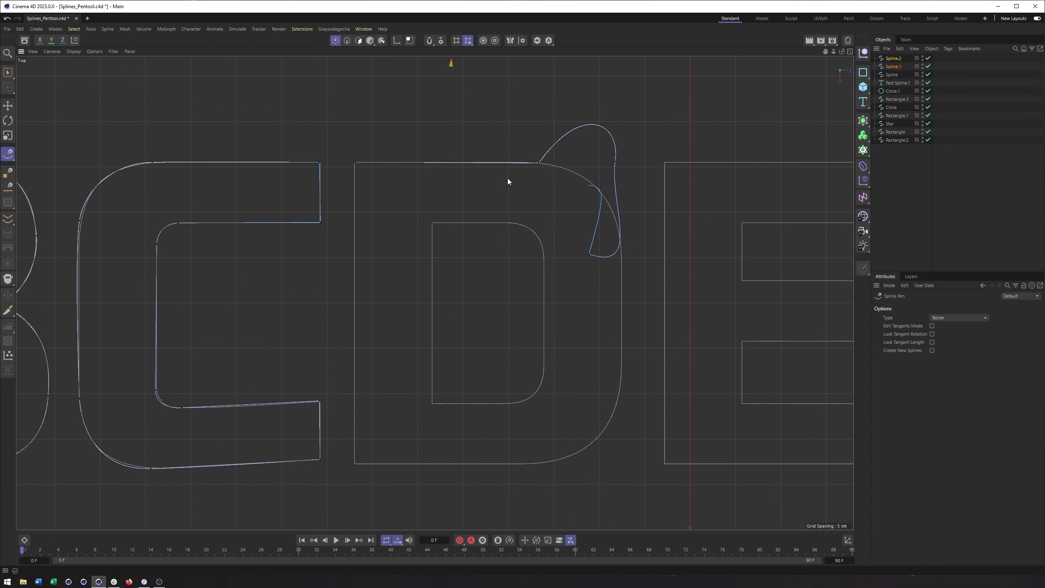
{"action": "middle_click_drag", "start_coordinate": [562, 234], "coordinate": [553, 263], "text": "alt"}
- Select the D spline point just outside the template's upper-right curve and tilt its tangents
{"action": "scroll", "coordinate": [457, 237], "scroll_direction": "down", "scroll_amount": 3}
{"action": "scroll", "coordinate": [453, 241], "scroll_direction": "up", "scroll_amount": 3}
{"action": "scroll", "coordinate": [617, 185], "scroll_direction": "up", "scroll_amount": 3}
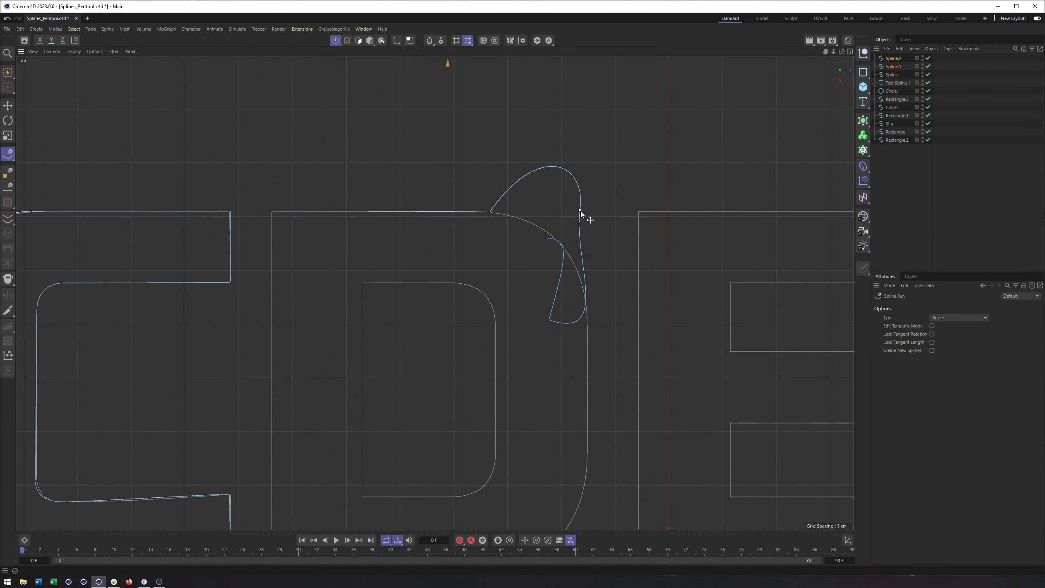
{"action": "left_click", "coordinate": [581, 210]}
{"action": "mouse_move", "coordinate": [592, 179]}
{"action": "left_mouse_down"}
{"action": "mouse_move", "coordinate": [552, 199]}
{"action": "mouse_move", "coordinate": [597, 197]}
{"action": "mouse_move", "coordinate": [551, 187]}
{"action": "mouse_move", "coordinate": [590, 188]}
{"action": "mouse_move", "coordinate": [575, 178]}
{"action": "left_mouse_up"}
{"action": "scroll", "coordinate": [554, 226], "scroll_direction": "down", "scroll_amount": 3}
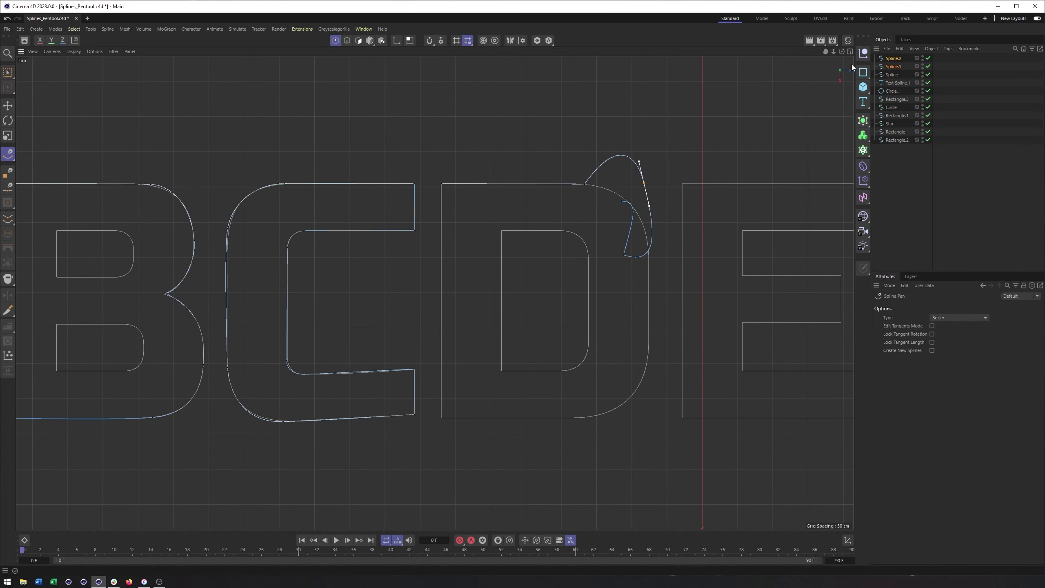
- Show all four views and frame the D spline closely in the perspective view
{"action": "left_click", "coordinate": [850, 51]}
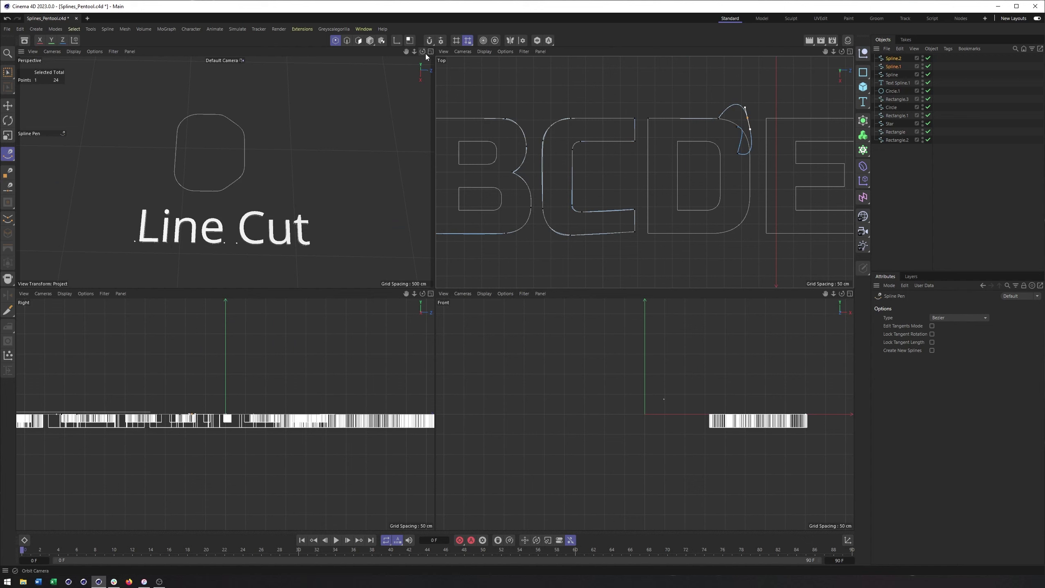
{"action": "right_click_drag", "start_coordinate": [273, 206], "coordinate": [181, 206], "text": "alt"}
{"action": "middle_click_drag", "start_coordinate": [336, 190], "coordinate": [211, 169], "text": "alt"}
{"action": "right_click_drag", "start_coordinate": [216, 192], "coordinate": [117, 206], "text": "alt"}
{"action": "middle_click_drag", "start_coordinate": [117, 207], "coordinate": [349, 108], "text": "alt"}
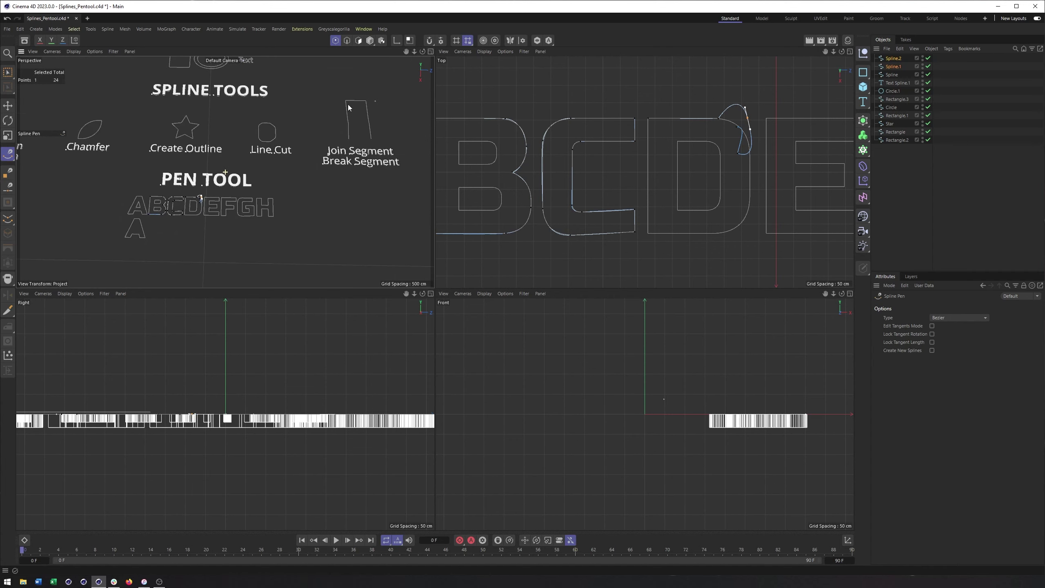
{"action": "right_click_drag", "start_coordinate": [168, 222], "coordinate": [293, 194], "text": "alt"}
{"action": "middle_click_drag", "start_coordinate": [378, 120], "coordinate": [258, 209], "text": "alt"}
{"action": "mouse_move", "coordinate": [262, 150]}
{"action": "right_mouse_down", "text": "alt"}
{"action": "mouse_move", "coordinate": [290, 150]}
{"action": "mouse_move", "coordinate": [259, 151]}
{"action": "right_mouse_up", "text": "alt"}
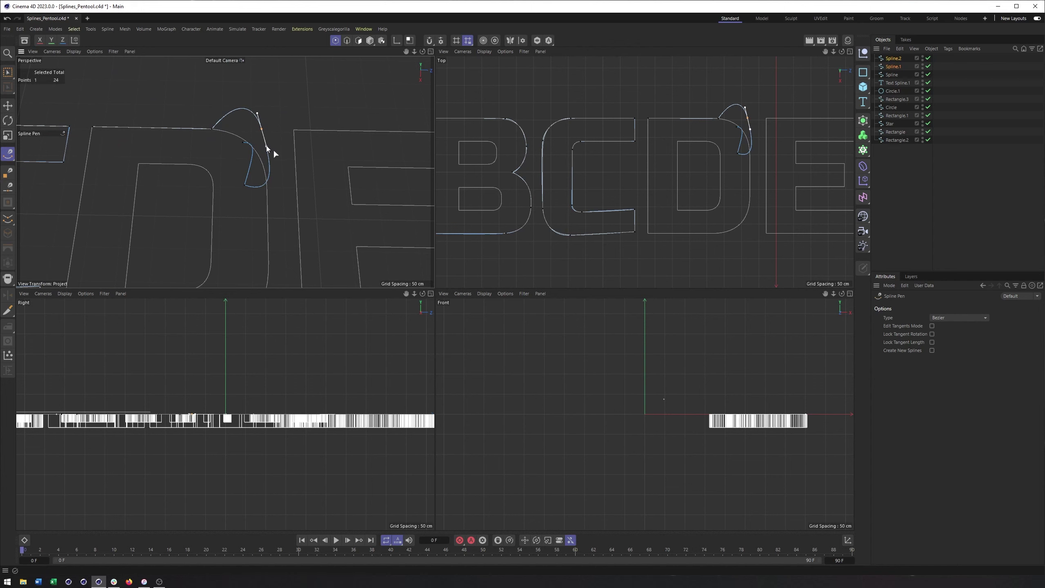
- Toggle the Y-axis lock, pull the selected D point's tangent upward in perspective, and inspect it at an angle in the maximized view
{"action": "mouse_move", "coordinate": [268, 147]}
{"action": "left_mouse_down"}
{"action": "mouse_move", "coordinate": [297, 122]}
{"action": "mouse_move", "coordinate": [241, 117]}
{"action": "mouse_move", "coordinate": [277, 170]}
{"action": "mouse_move", "coordinate": [286, 108]}
{"action": "mouse_move", "coordinate": [267, 172]}
{"action": "mouse_move", "coordinate": [338, 132]}
{"action": "mouse_move", "coordinate": [254, 150]}
{"action": "mouse_move", "coordinate": [345, 120]}
{"action": "mouse_move", "coordinate": [243, 173]}
{"action": "mouse_move", "coordinate": [409, 165]}
{"action": "mouse_move", "coordinate": [223, 130]}
{"action": "mouse_move", "coordinate": [356, 139]}
{"action": "mouse_move", "coordinate": [303, 137]}
{"action": "mouse_move", "coordinate": [332, 166]}
{"action": "mouse_move", "coordinate": [329, 101]}
{"action": "mouse_move", "coordinate": [349, 98]}
{"action": "mouse_move", "coordinate": [353, 134]}
{"action": "mouse_move", "coordinate": [385, 129]}
{"action": "mouse_move", "coordinate": [332, 125]}
{"action": "mouse_move", "coordinate": [379, 136]}
{"action": "mouse_move", "coordinate": [266, 205]}
{"action": "mouse_move", "coordinate": [265, 258]}
{"action": "mouse_move", "coordinate": [253, 250]}
{"action": "mouse_move", "coordinate": [269, 272]}
{"action": "mouse_move", "coordinate": [269, 234]}
{"action": "mouse_move", "coordinate": [261, 297]}
{"action": "mouse_move", "coordinate": [285, 127]}
{"action": "mouse_move", "coordinate": [268, 346]}
{"action": "mouse_move", "coordinate": [278, 92]}
{"action": "mouse_move", "coordinate": [265, 332]}
{"action": "mouse_move", "coordinate": [262, 180]}
{"action": "mouse_move", "coordinate": [276, 130]}
{"action": "left_mouse_up"}
{"action": "key", "text": "ctrl+z"}
{"action": "left_click", "coordinate": [51, 40]}
{"action": "left_click_drag", "start_coordinate": [265, 148], "coordinate": [300, 87]}
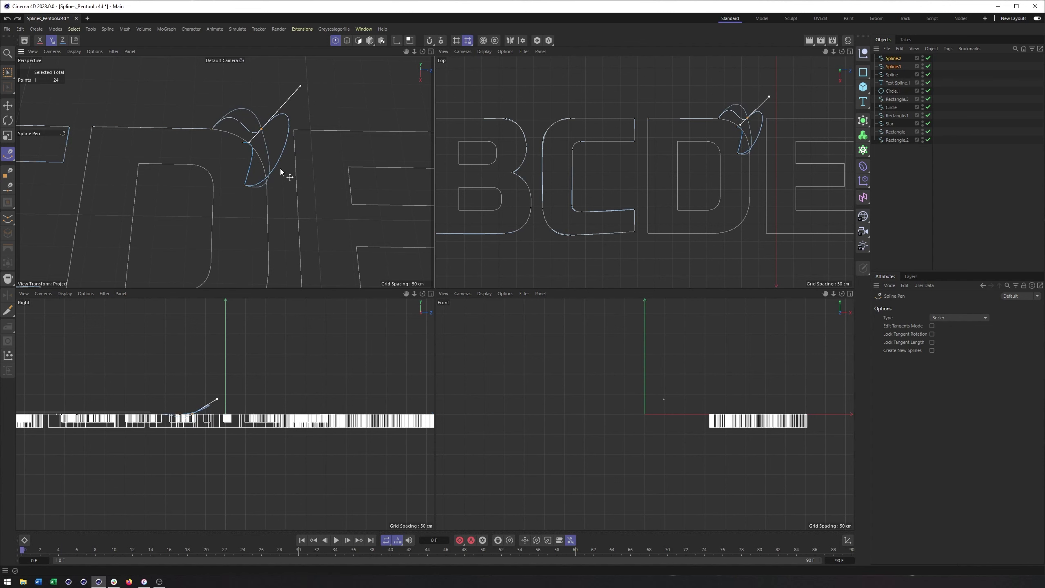
{"action": "scroll", "coordinate": [295, 130], "scroll_direction": "down", "scroll_amount": 5}
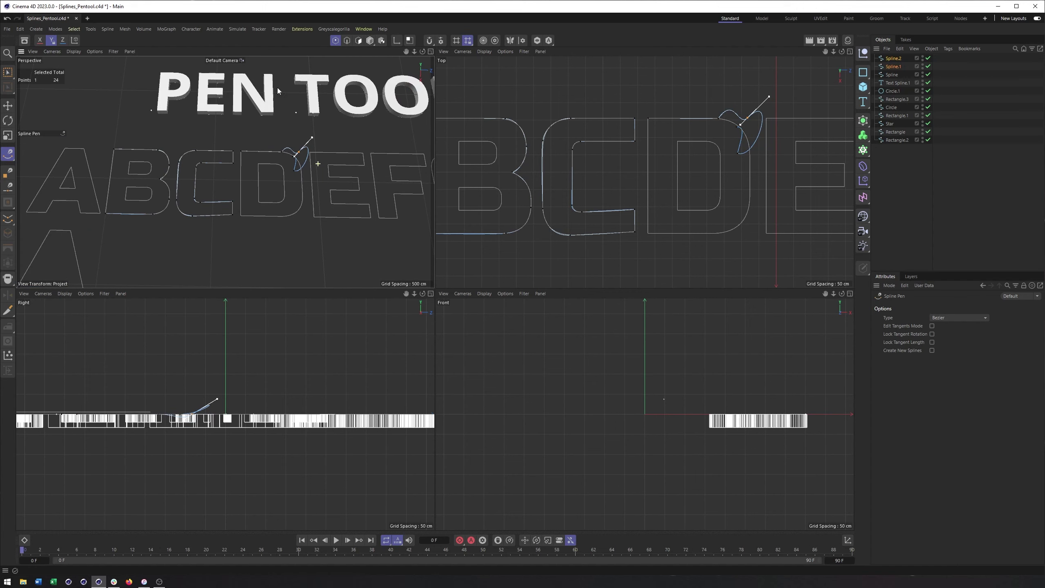
{"action": "left_click", "coordinate": [431, 52]}
{"action": "middle_click_drag", "start_coordinate": [464, 295], "coordinate": [352, 288], "text": "alt"}
{"action": "left_click_drag", "start_coordinate": [483, 407], "coordinate": [516, 364], "text": "alt"}
{"action": "middle_click_drag", "start_coordinate": [516, 363], "coordinate": [423, 38], "text": "alt"}
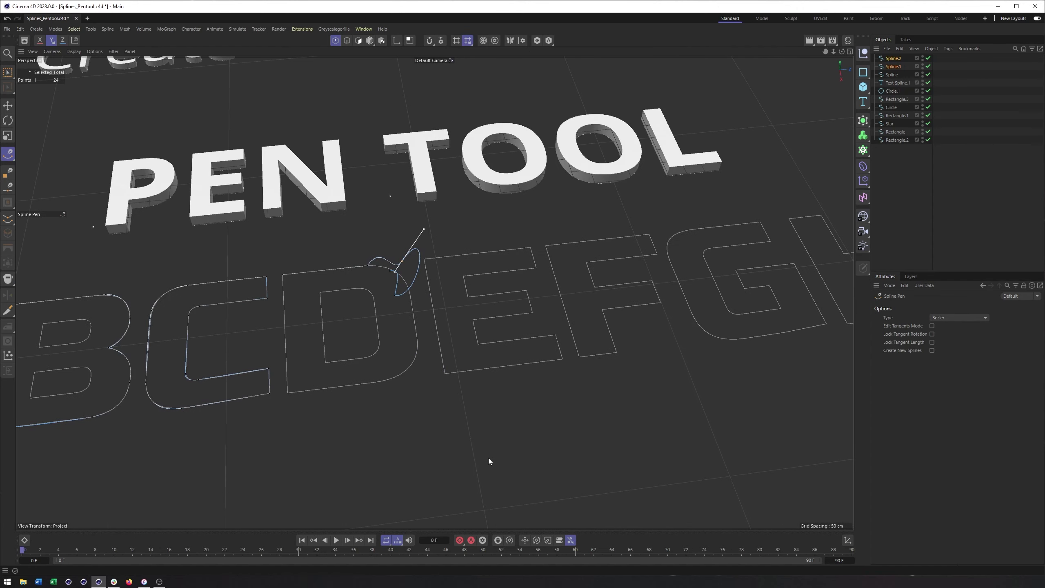
- Activate the Move tool for the selected D spline point, toggle the coordinate system, and examine its axes up close
{"action": "key", "text": "e"}
{"action": "right_click_drag", "start_coordinate": [354, 271], "coordinate": [451, 258], "text": "alt"}
{"action": "left_click_drag", "start_coordinate": [452, 258], "coordinate": [391, 310], "text": "alt"}
{"action": "left_click", "coordinate": [75, 41]}
{"action": "scroll", "coordinate": [453, 269], "scroll_direction": "up", "scroll_amount": 3}
{"action": "scroll", "coordinate": [456, 271], "scroll_direction": "up", "scroll_amount": 1}
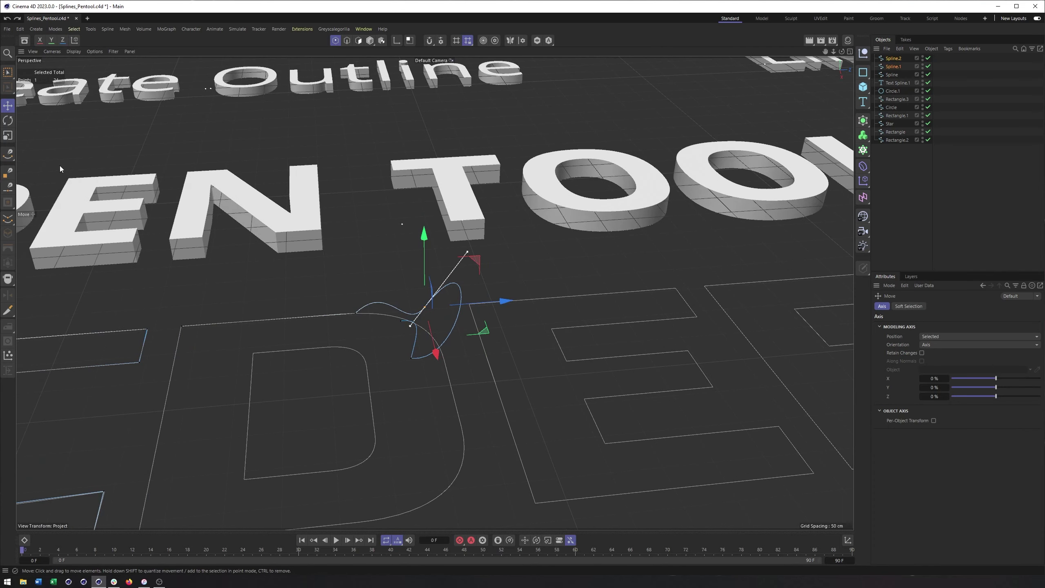
- Return to the Spline Pen, swing the selected D point's tangent downward, and stretch its handle toward the letter E
{"action": "left_click", "coordinate": [8, 154]}
{"action": "left_click_drag", "start_coordinate": [470, 259], "coordinate": [465, 308]}
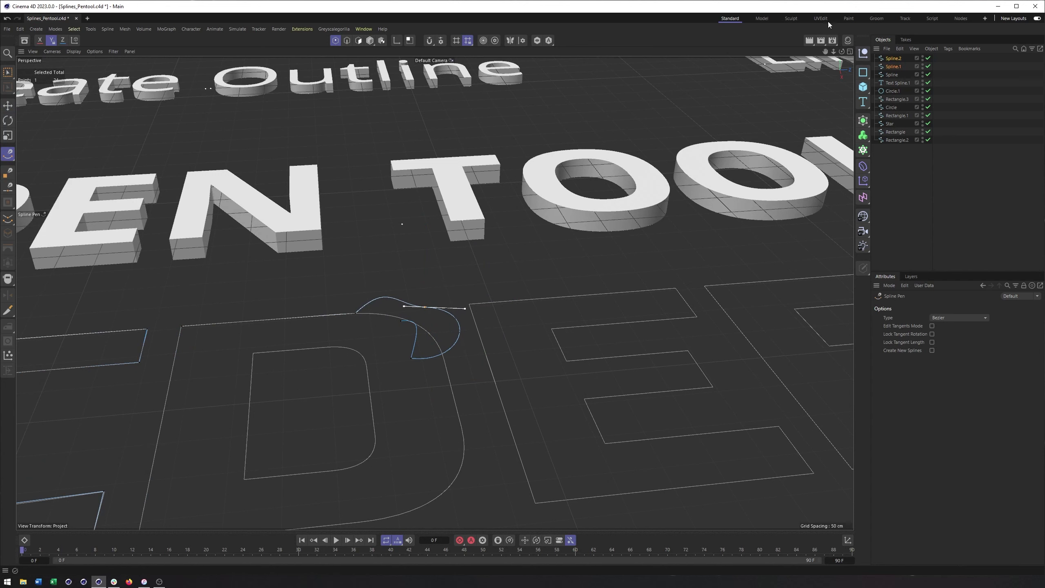
{"action": "left_click", "coordinate": [850, 52]}
{"action": "left_click_drag", "start_coordinate": [240, 180], "coordinate": [302, 192]}
{"action": "mouse_move", "coordinate": [276, 211]}
{"action": "middle_mouse_down", "text": "alt"}
{"action": "mouse_move", "coordinate": [302, 189]}
{"action": "mouse_move", "coordinate": [264, 221]}
{"action": "middle_mouse_up", "text": "alt"}
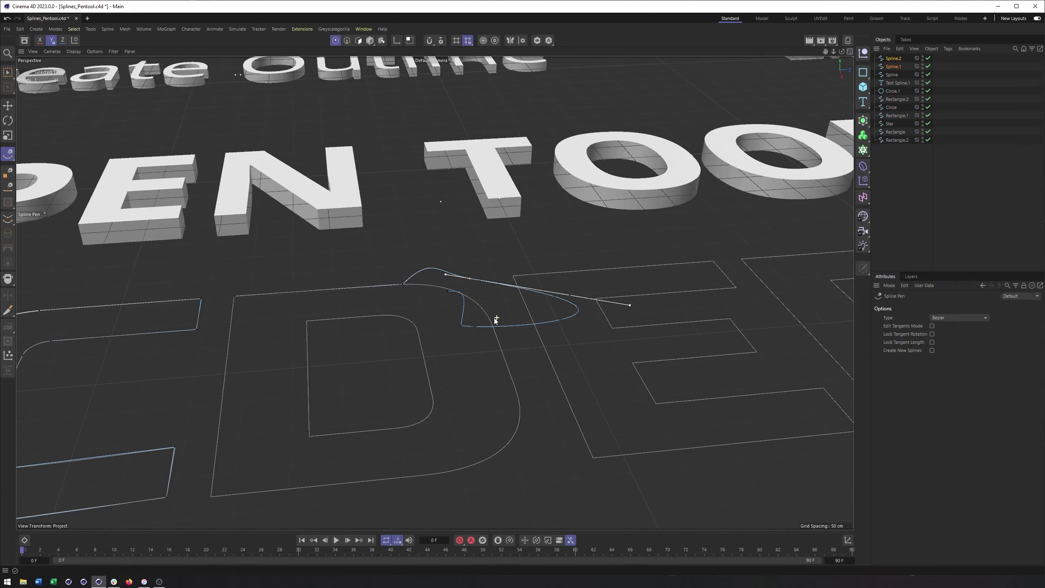
{"action": "right_click_drag", "start_coordinate": [494, 318], "coordinate": [259, 316], "text": "alt"}
{"action": "right_click_drag", "start_coordinate": [526, 352], "coordinate": [235, 327], "text": "alt"}
{"action": "left_click_drag", "start_coordinate": [567, 284], "coordinate": [572, 280], "text": "alt"}
{"action": "middle_click_drag", "start_coordinate": [571, 279], "coordinate": [618, 355], "text": "alt"}
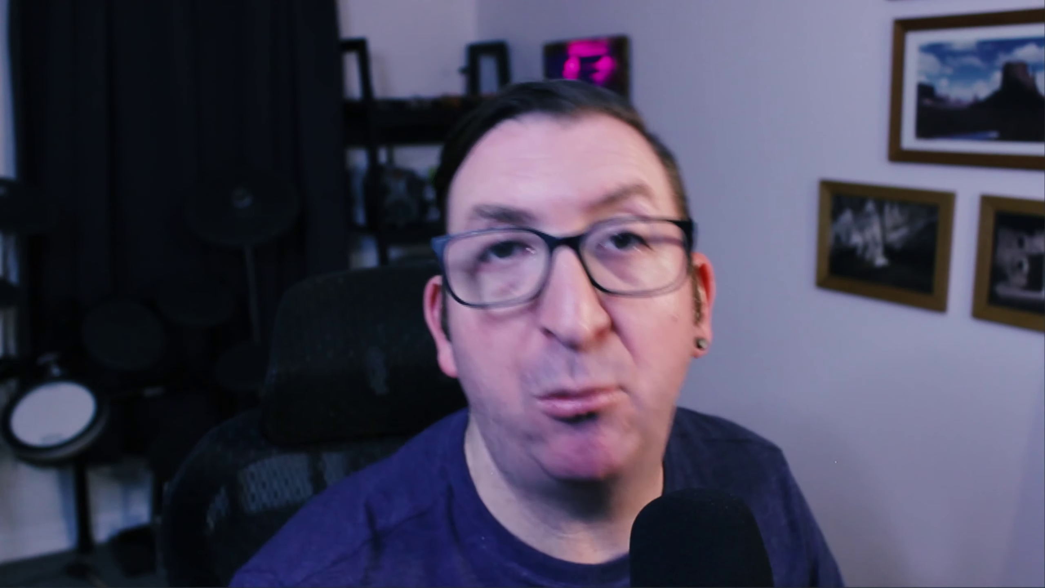